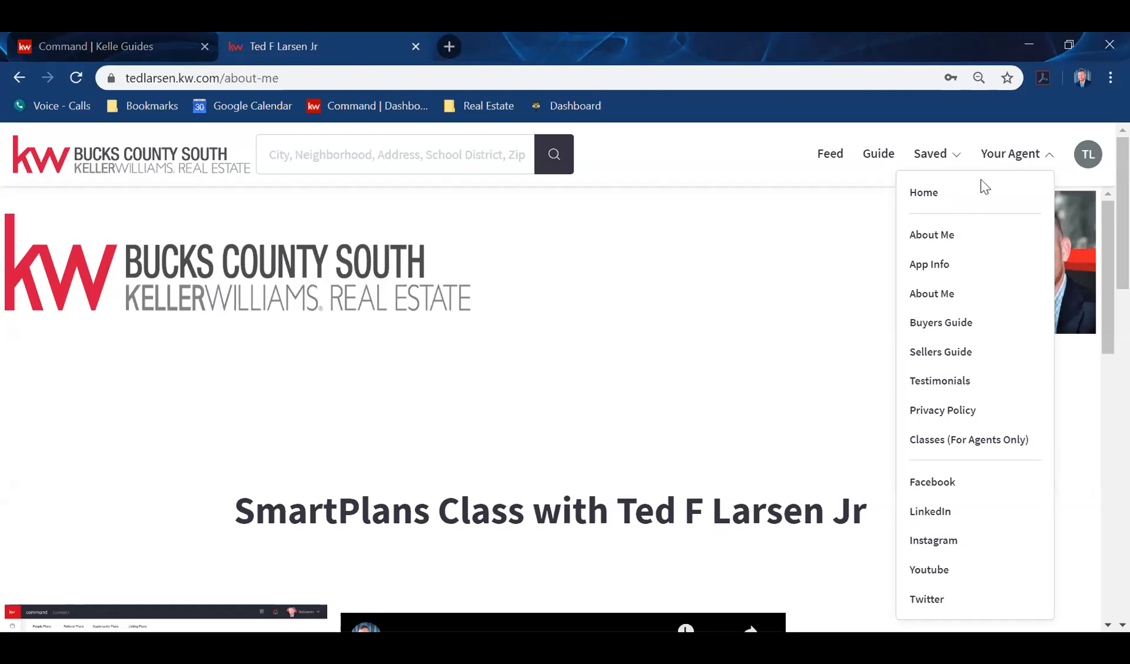
# Step: View the live agent site's home page and open Agent Site Pages in the Consumer section of Command
pyautogui.click(939, 195)
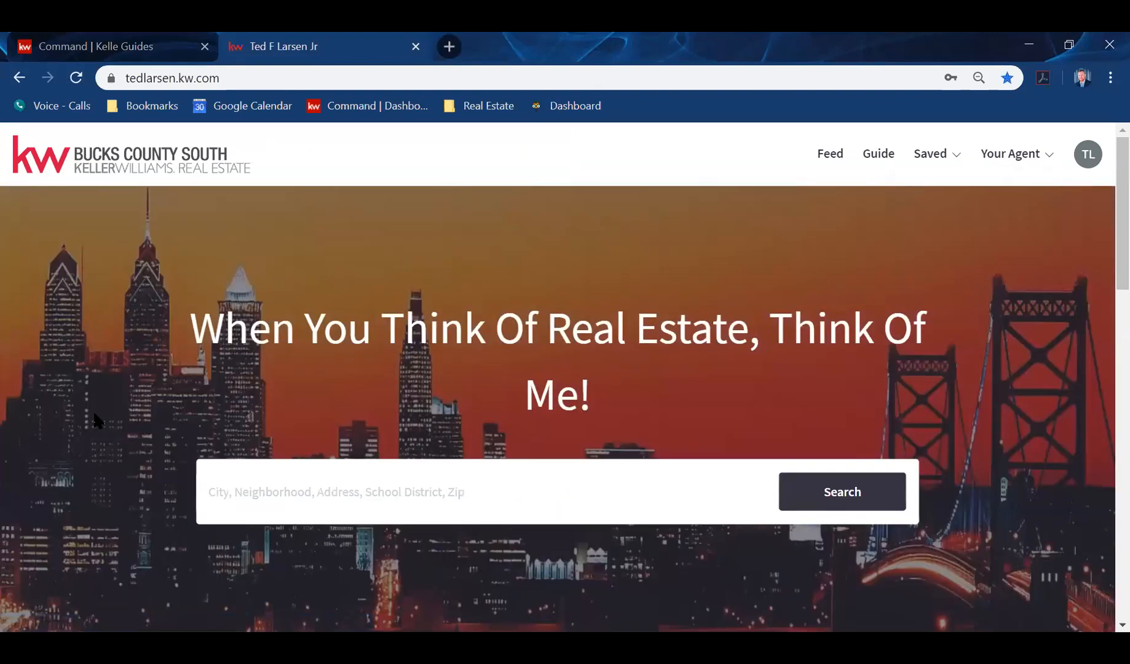
pyautogui.click(88, 47)
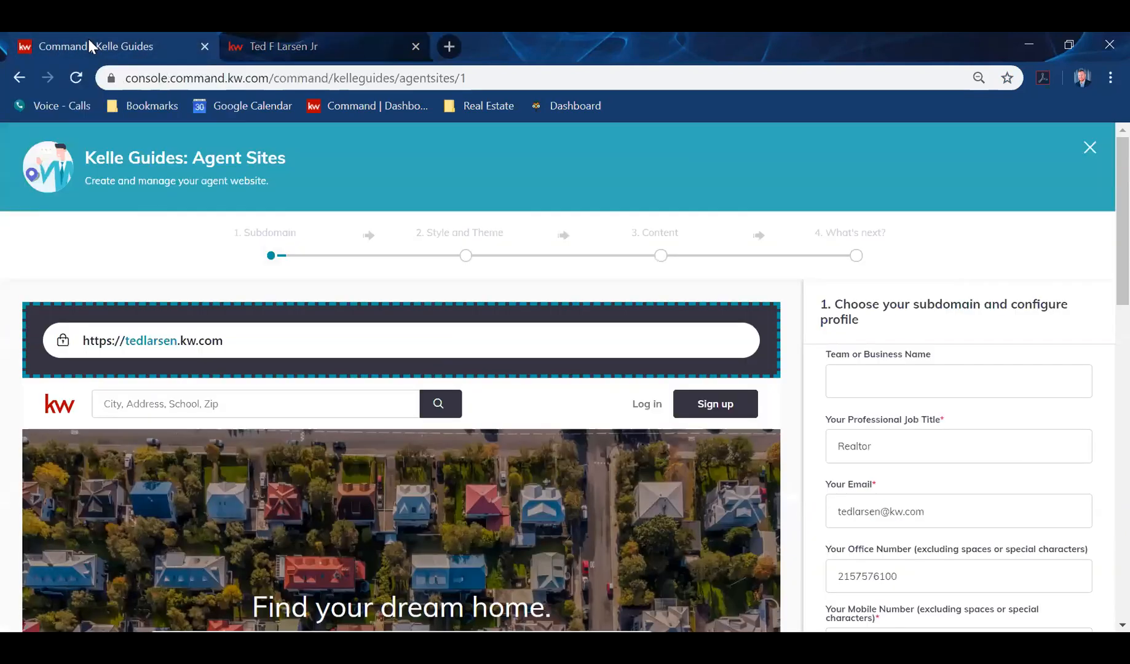
pyautogui.click(347, 106)
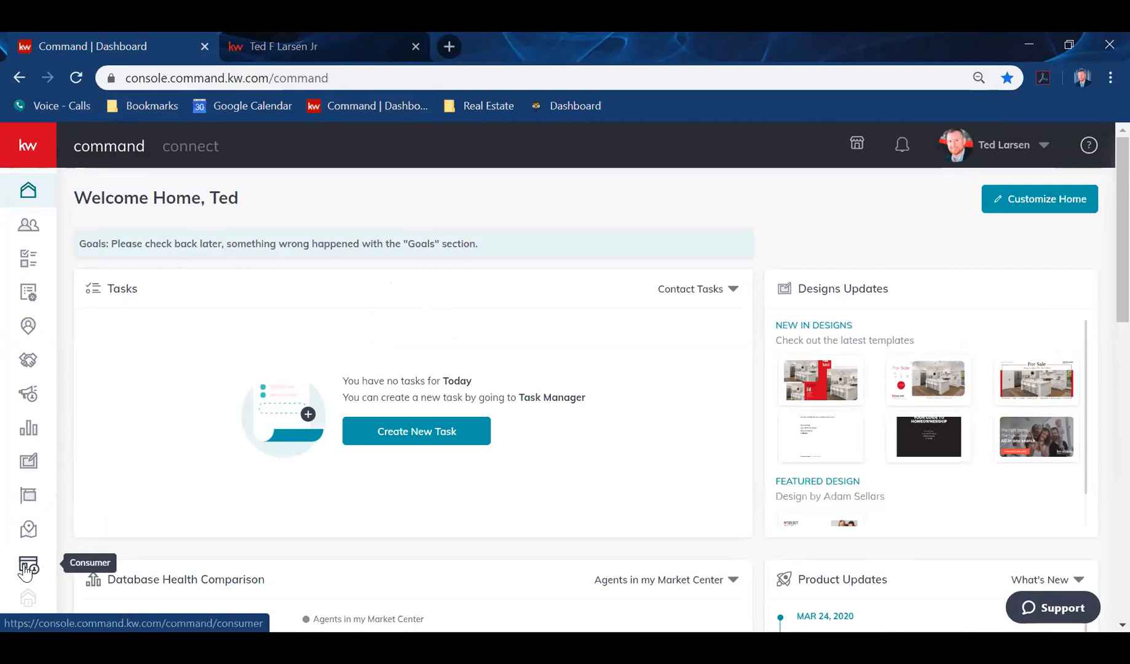
pyautogui.click(24, 569)
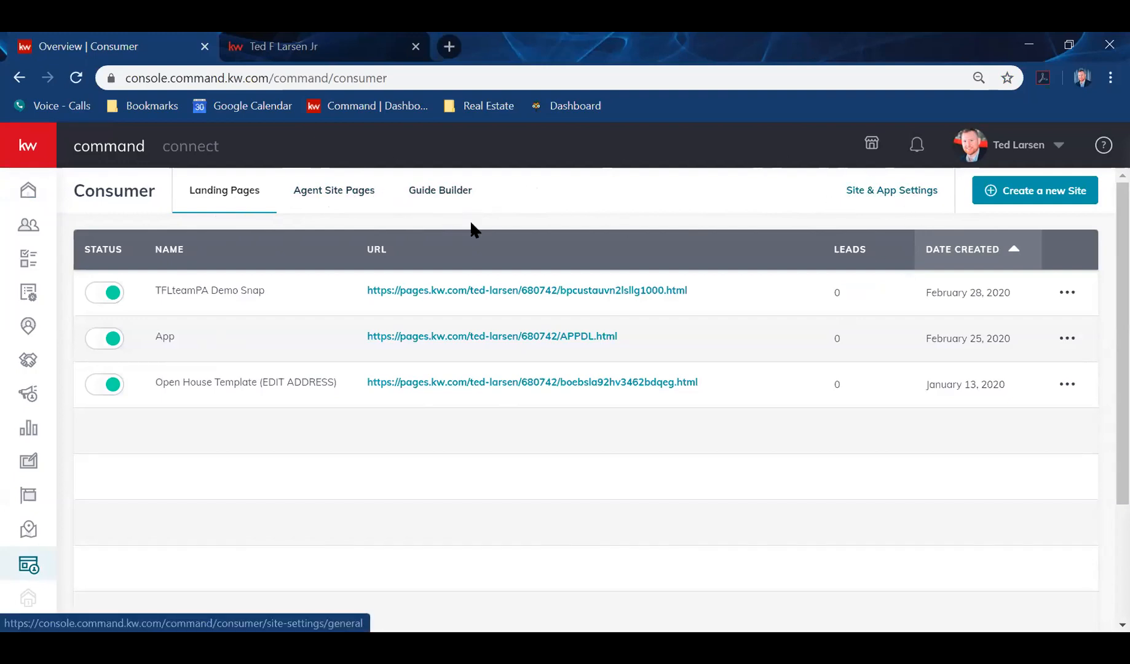
pyautogui.click(342, 196)
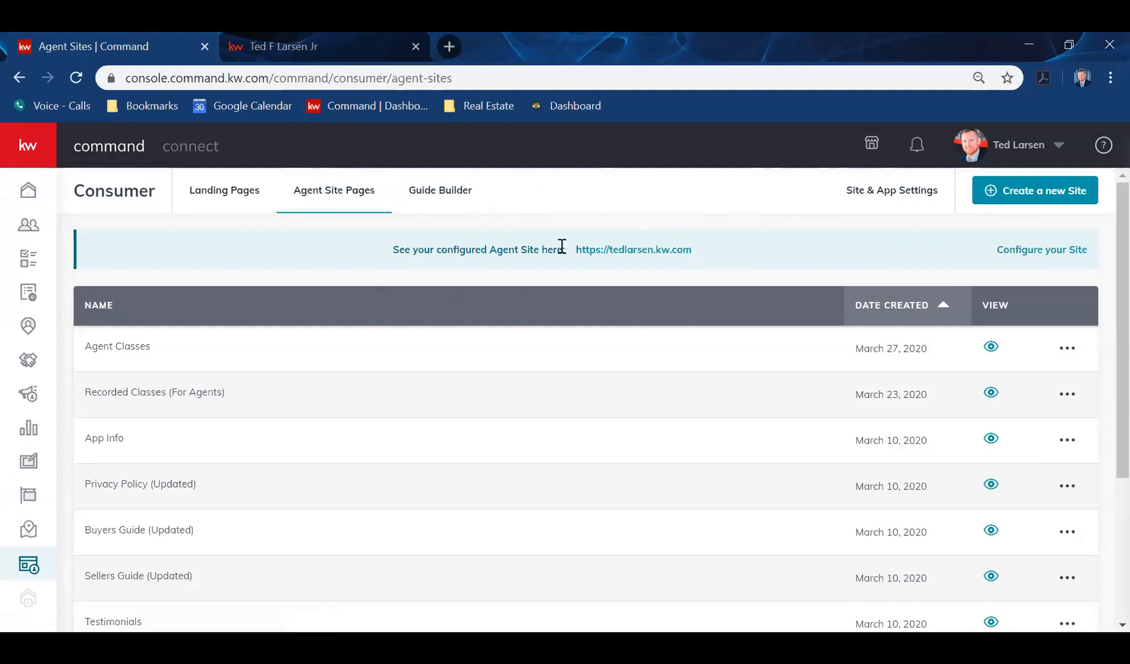
# Step: Preview the configured agent site, close it, and start configuring the site with the new KW Agent Sites provider
pyautogui.click(628, 251)
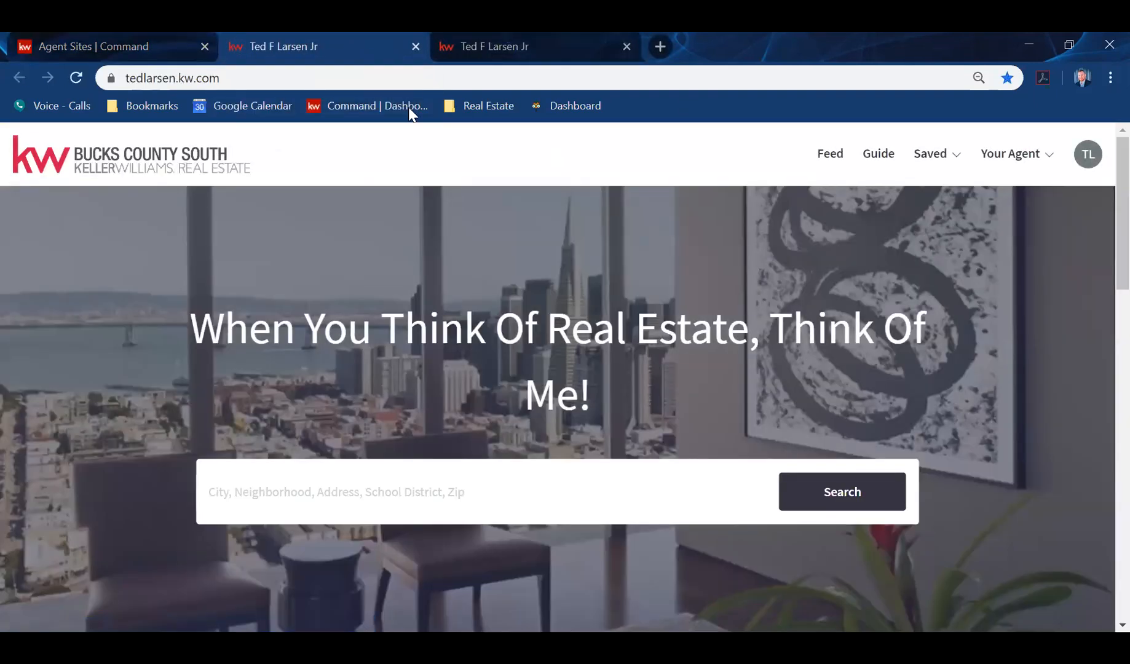
pyautogui.click(416, 47)
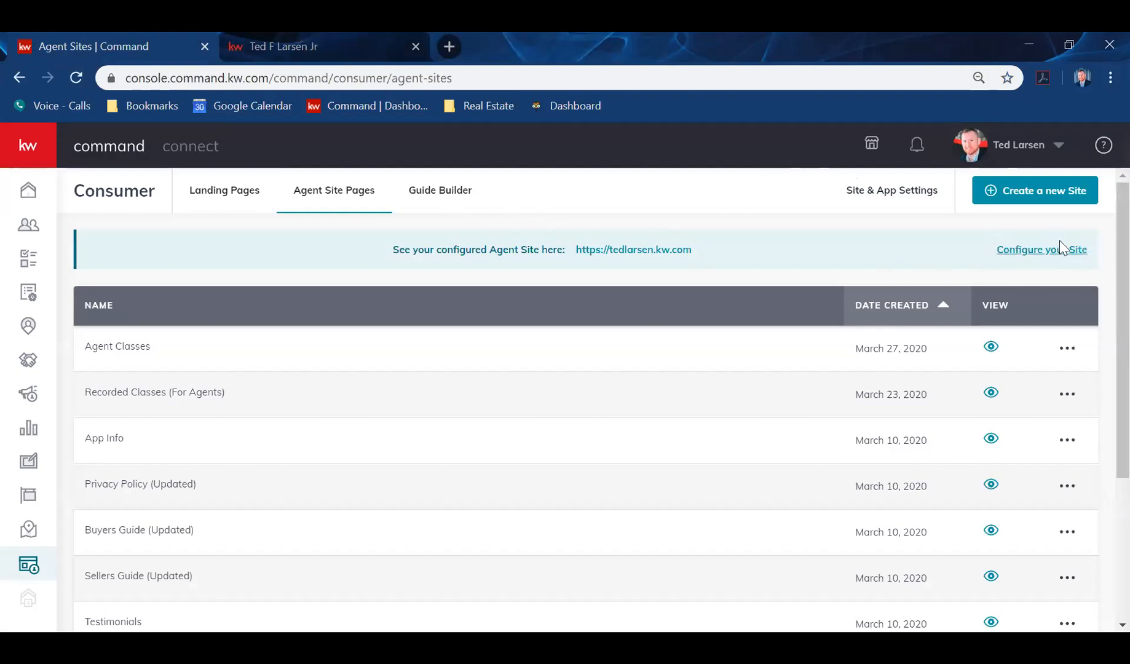
pyautogui.click(1016, 252)
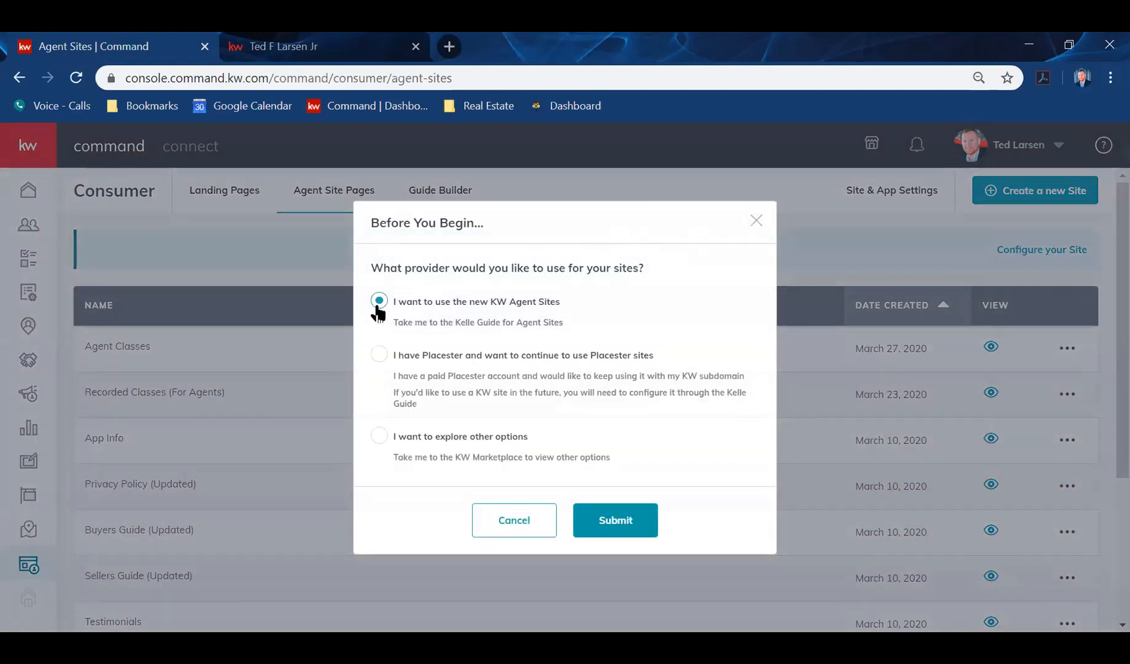
pyautogui.click(621, 517)
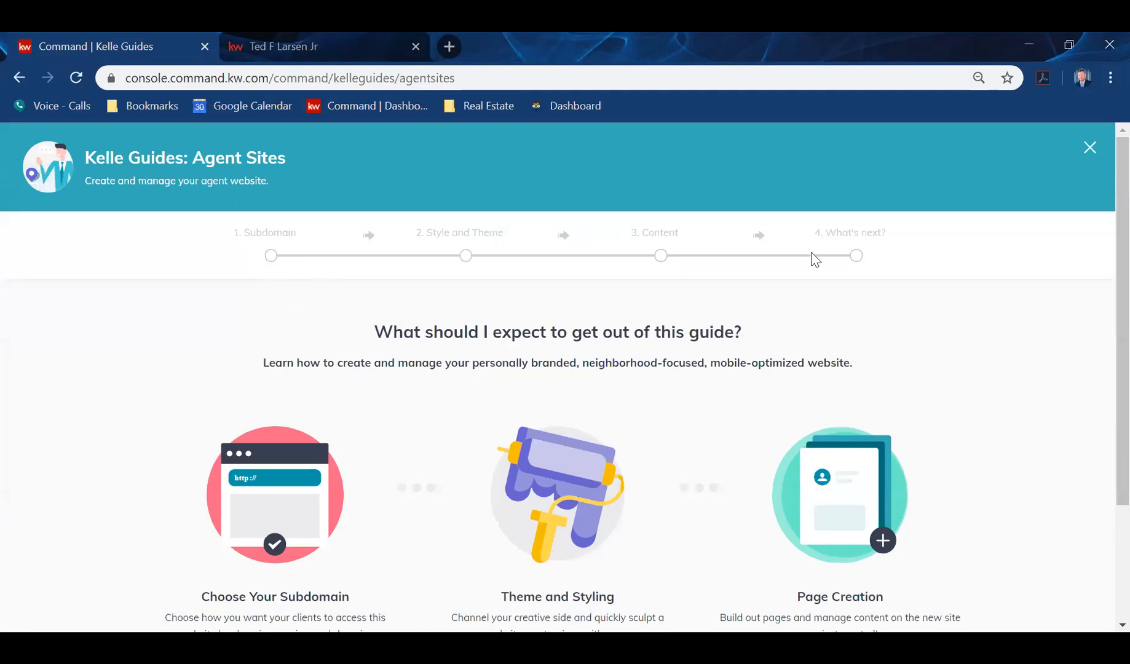
# Step: Start the Agent Sites Kelle Guide and acknowledge the compliance reminder
pyautogui.scroll(-2, 570, 422)
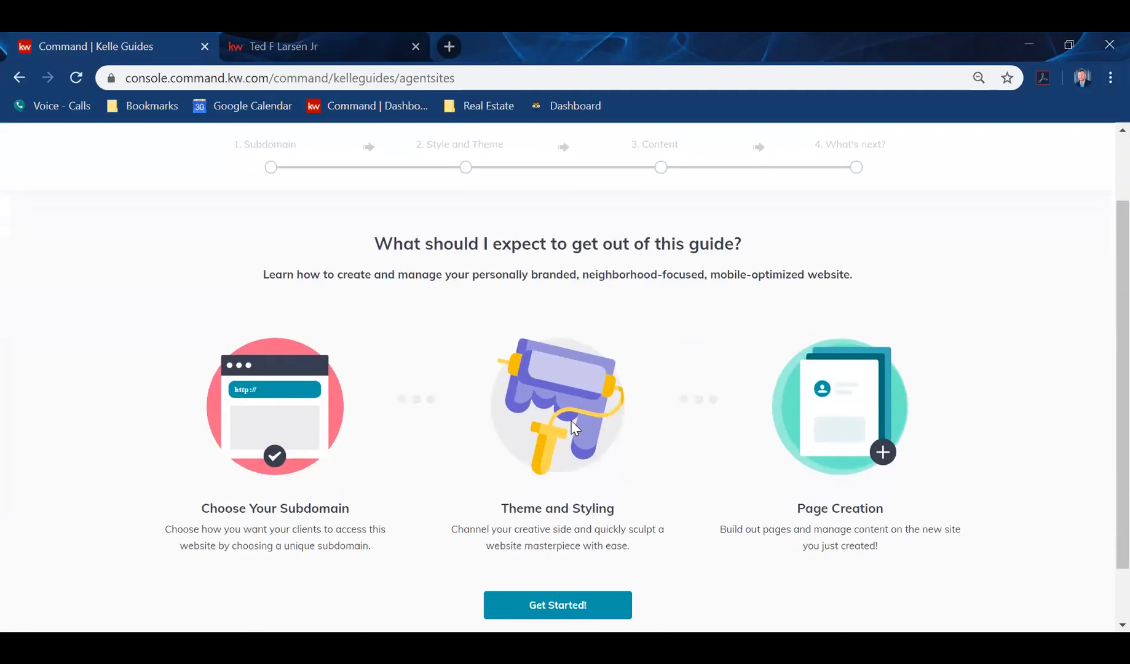
pyautogui.scroll(-1, 592, 508)
pyautogui.click(570, 537)
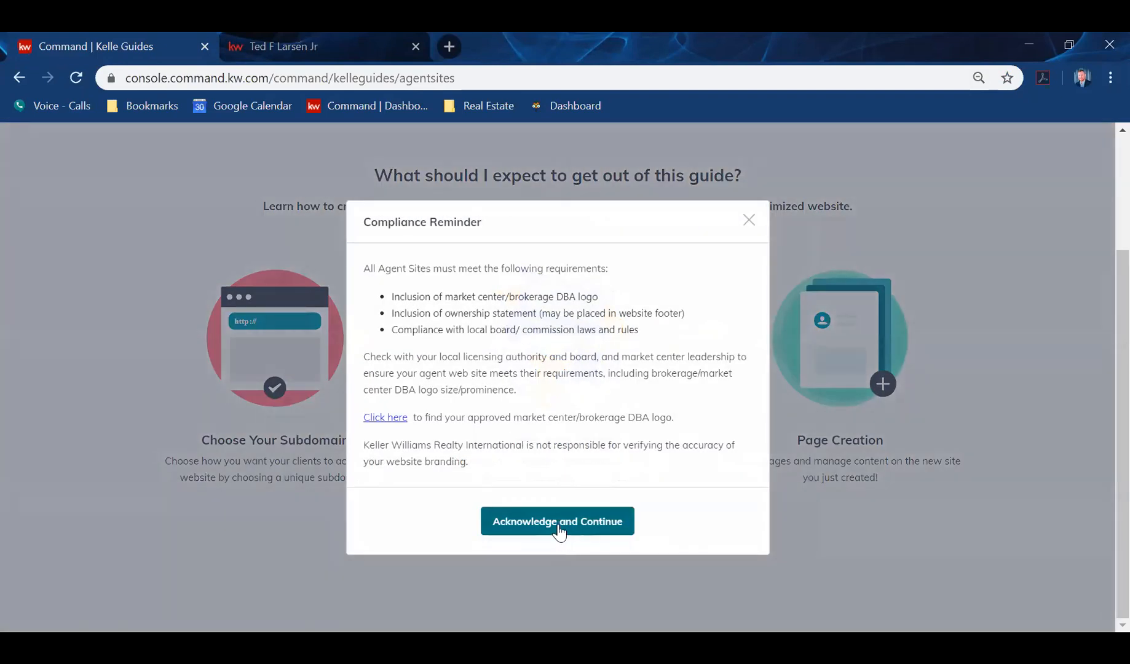
pyautogui.click(558, 529)
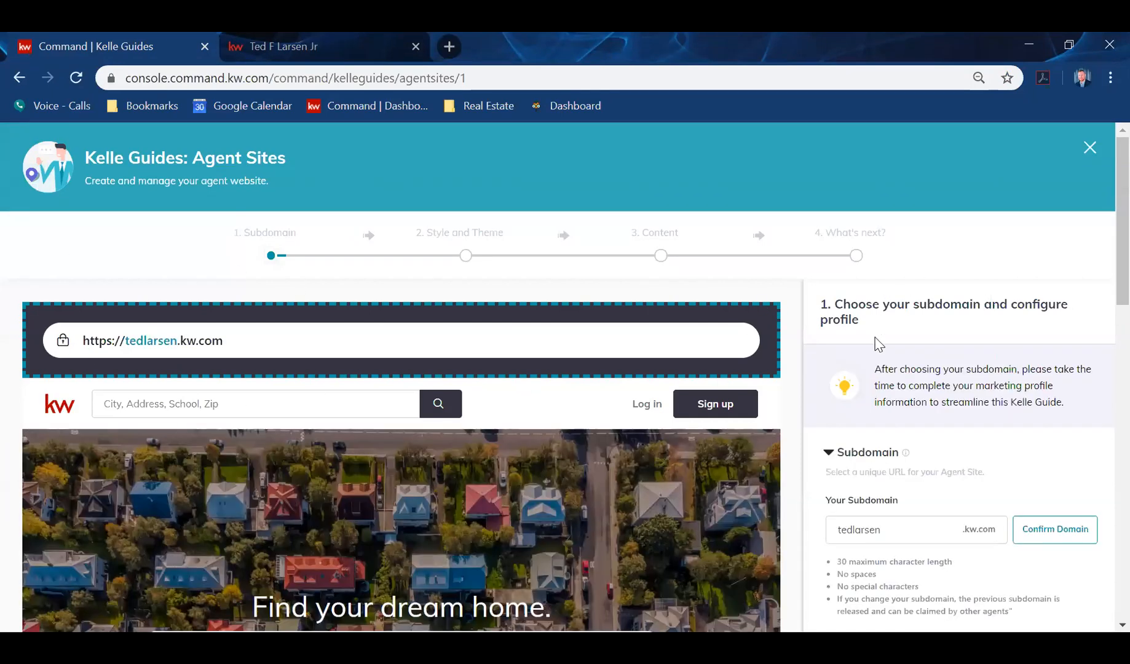
# Step: Confirm the prefilled kw.com subdomain for the agent site
pyautogui.scroll(-1, 892, 397)
pyautogui.scroll(-1, 892, 397)
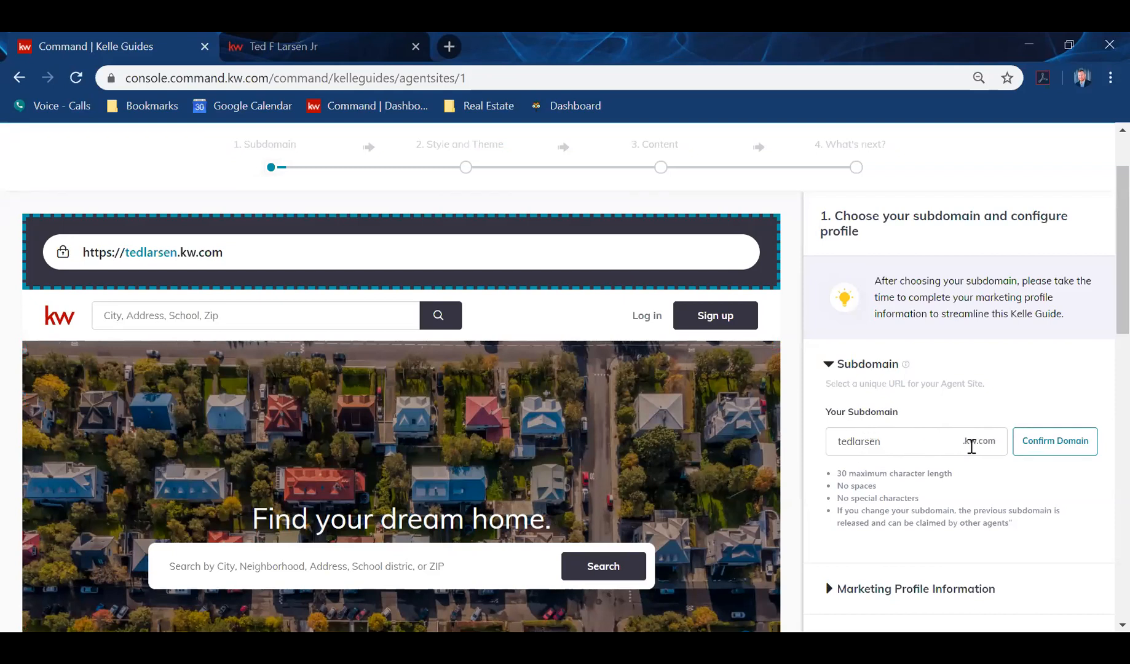
pyautogui.click(1047, 442)
pyautogui.scroll(-1, 923, 441)
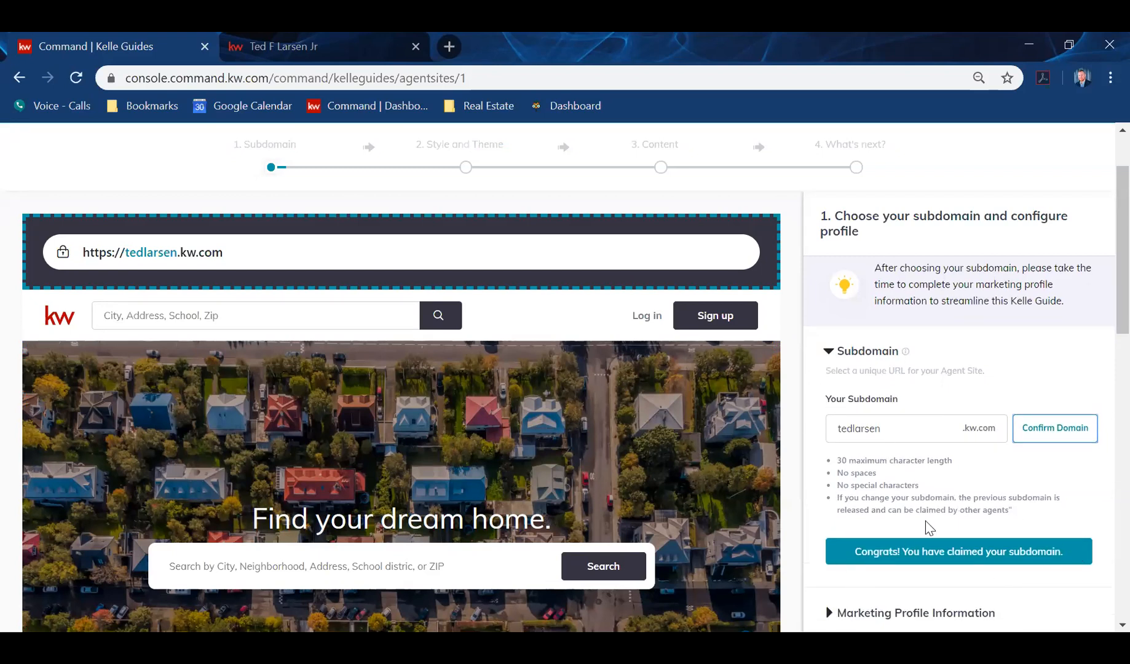
# Step: Expand the Marketing Profile Information and review the basic information, from the name and brokerage fields through the contact details and biography
pyautogui.scroll(-3, 893, 456)
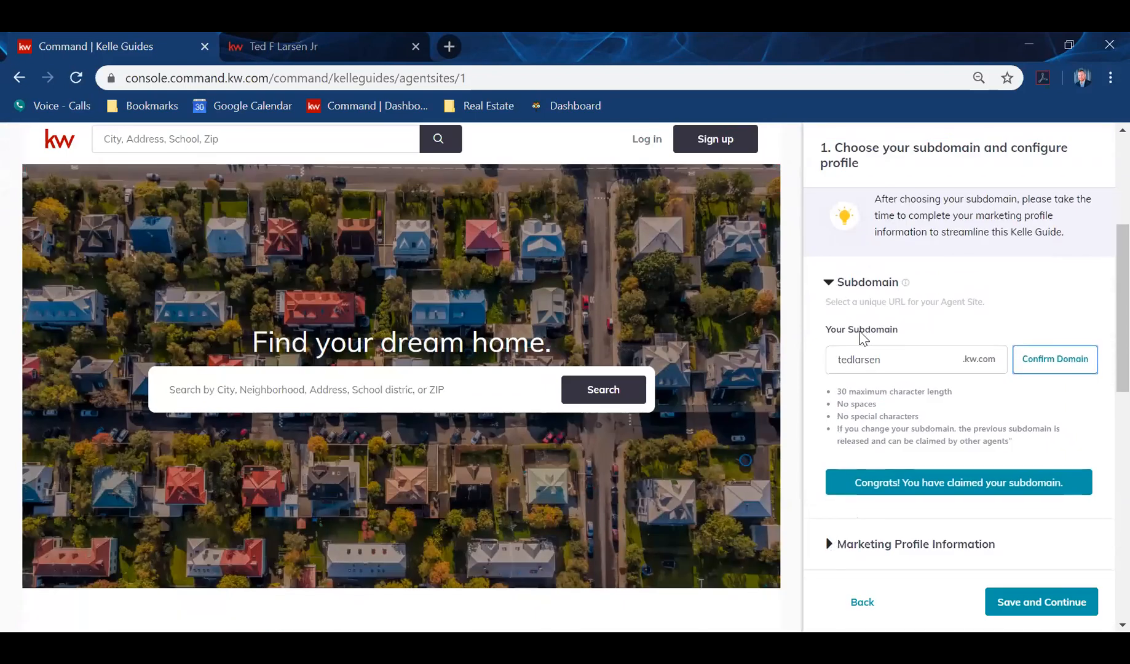
pyautogui.click(831, 546)
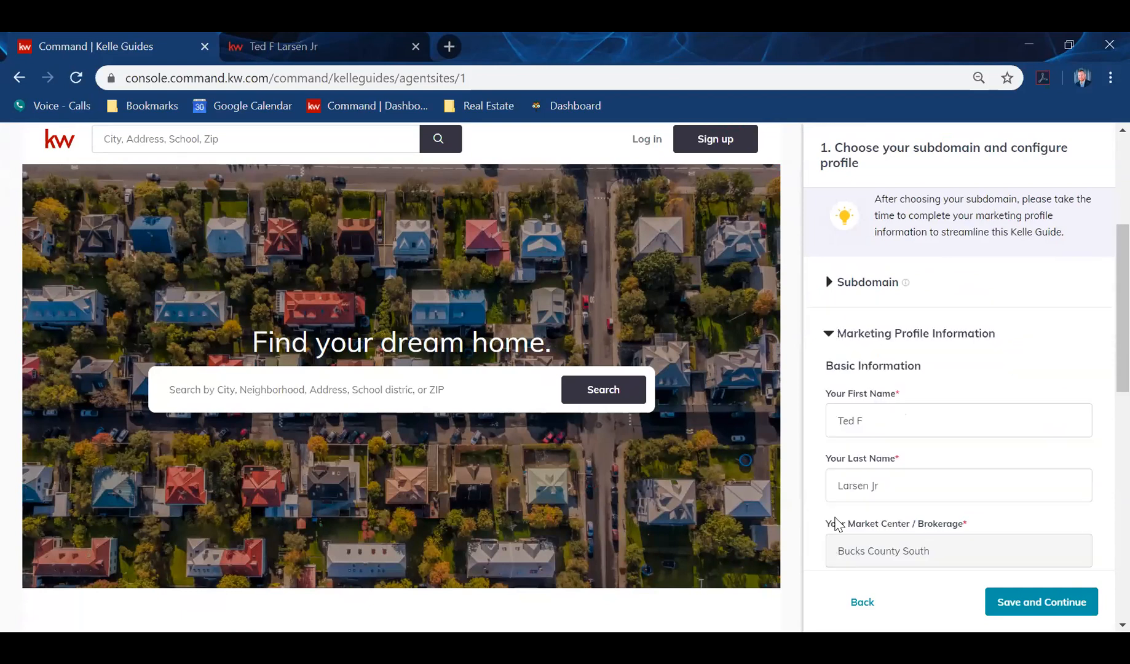
pyautogui.scroll(-1, 871, 297)
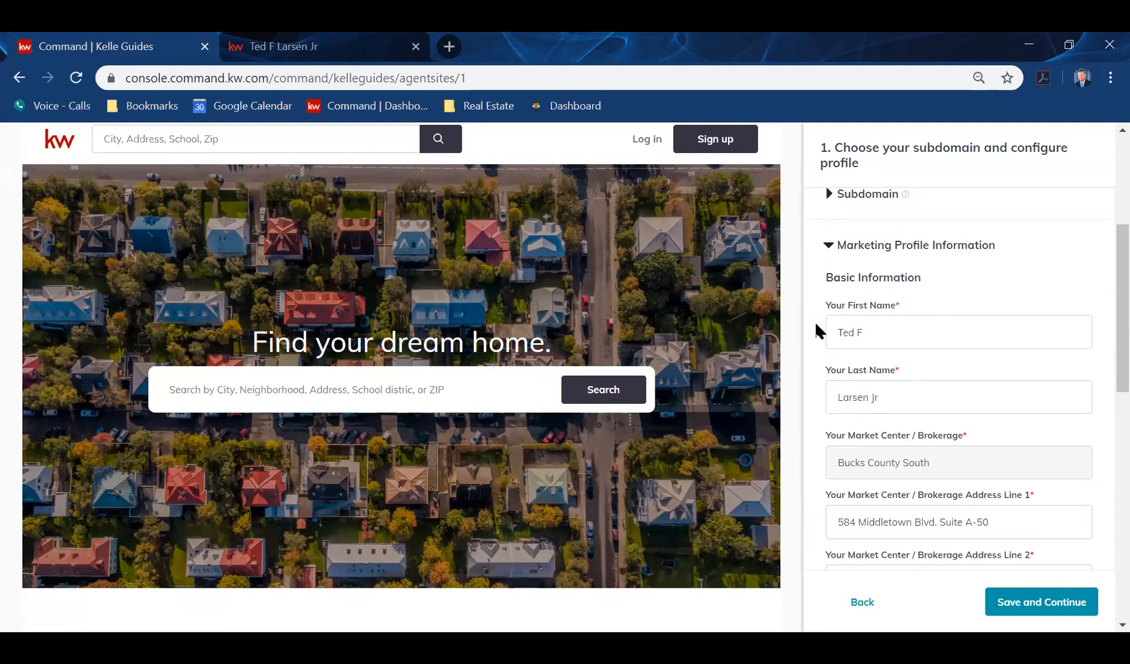
pyautogui.scroll(-1, 833, 431)
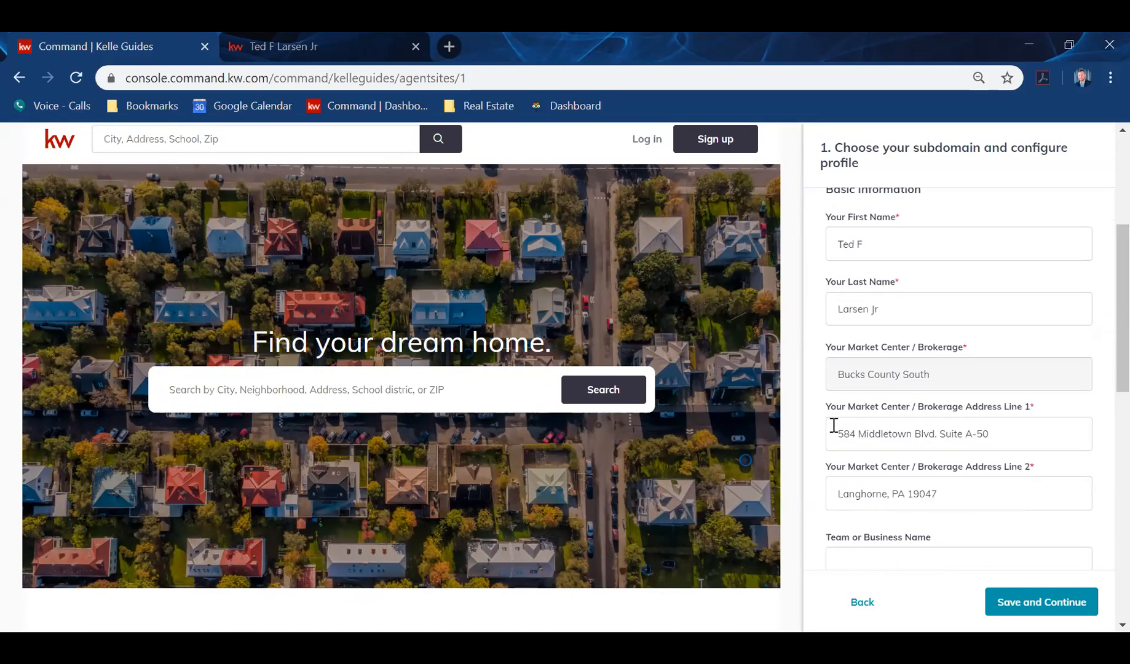
pyautogui.scroll(-1, 829, 417)
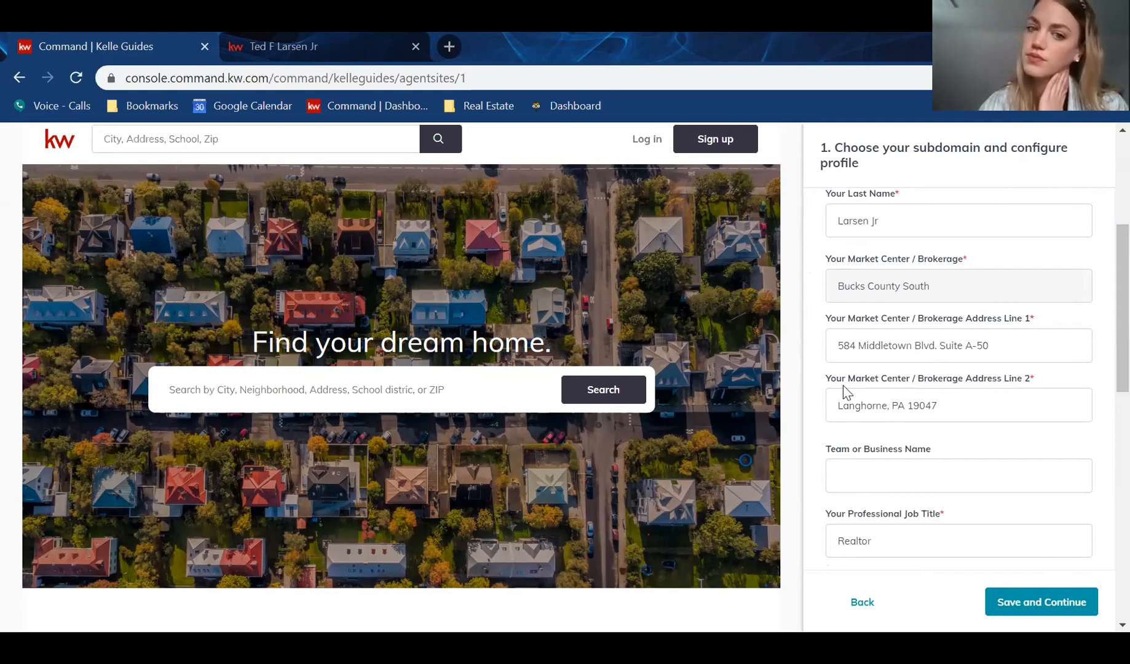
pyautogui.scroll(-1, 848, 393)
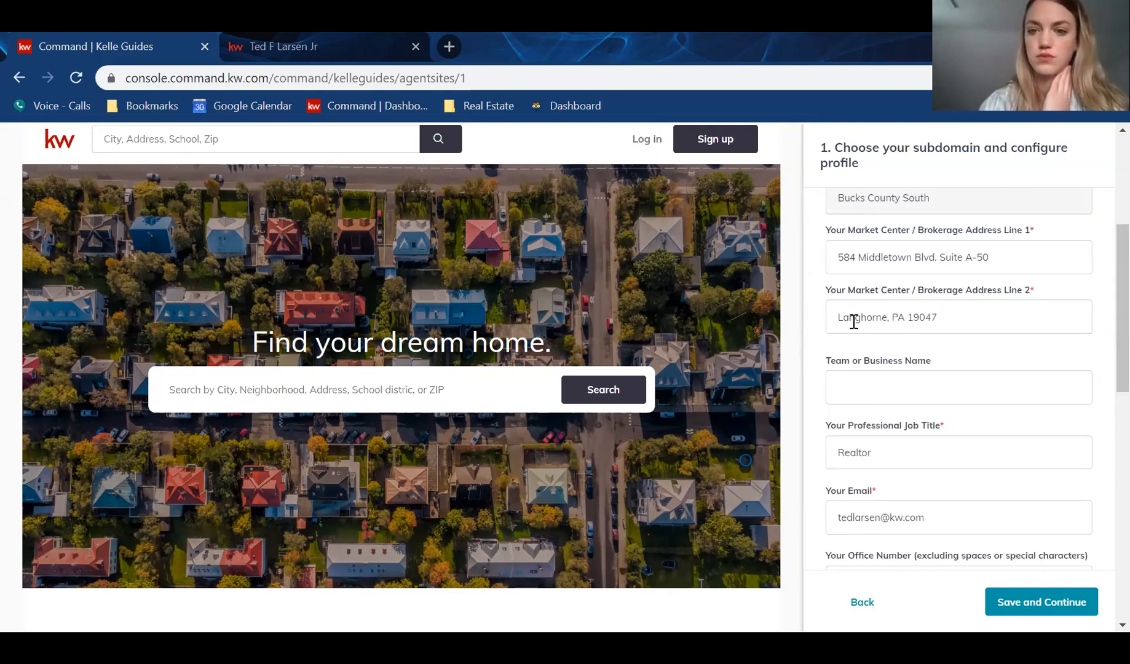
pyautogui.scroll(-1, 854, 319)
pyautogui.scroll(-1, 860, 471)
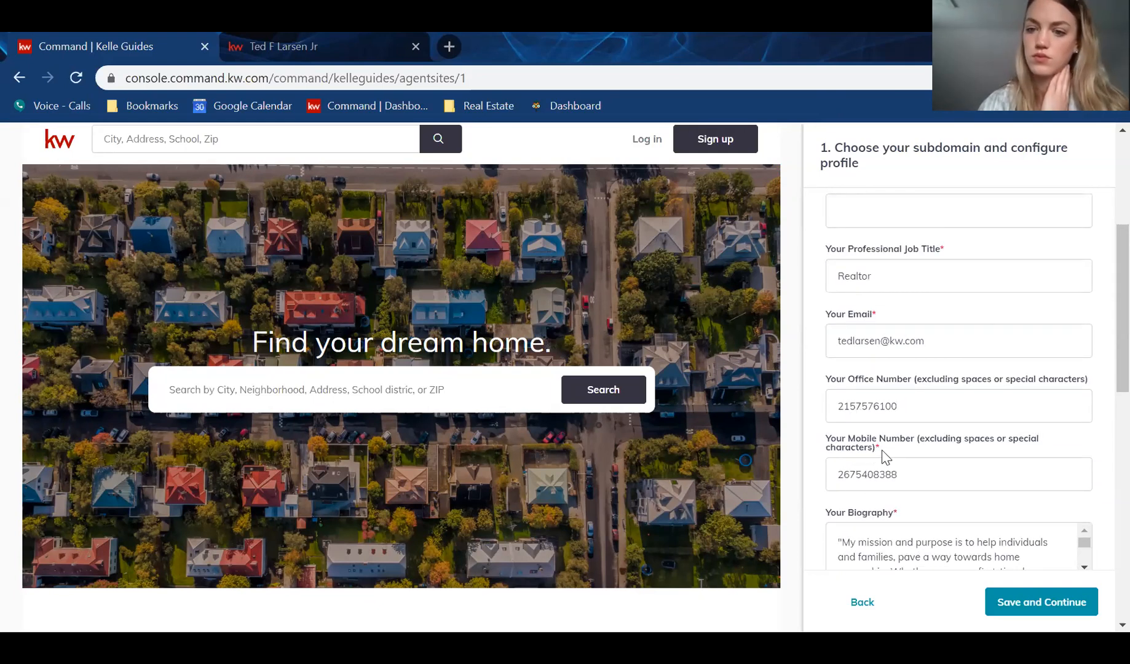
pyautogui.scroll(-2, 837, 424)
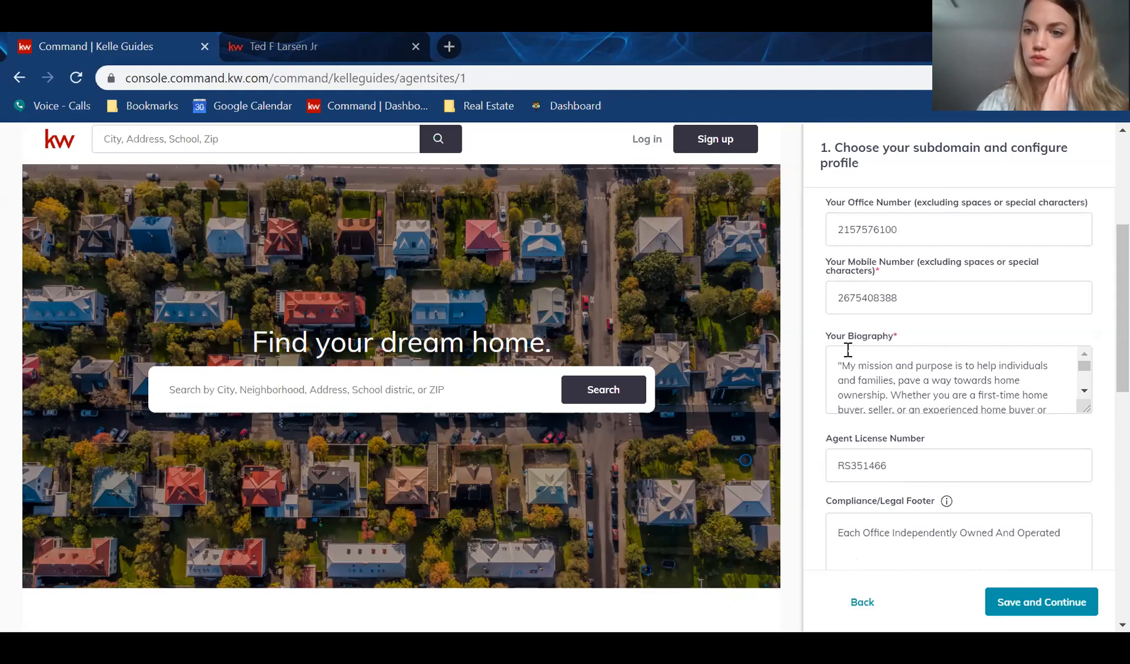
pyautogui.scroll(-3, 953, 369)
pyautogui.scroll(-1, 957, 385)
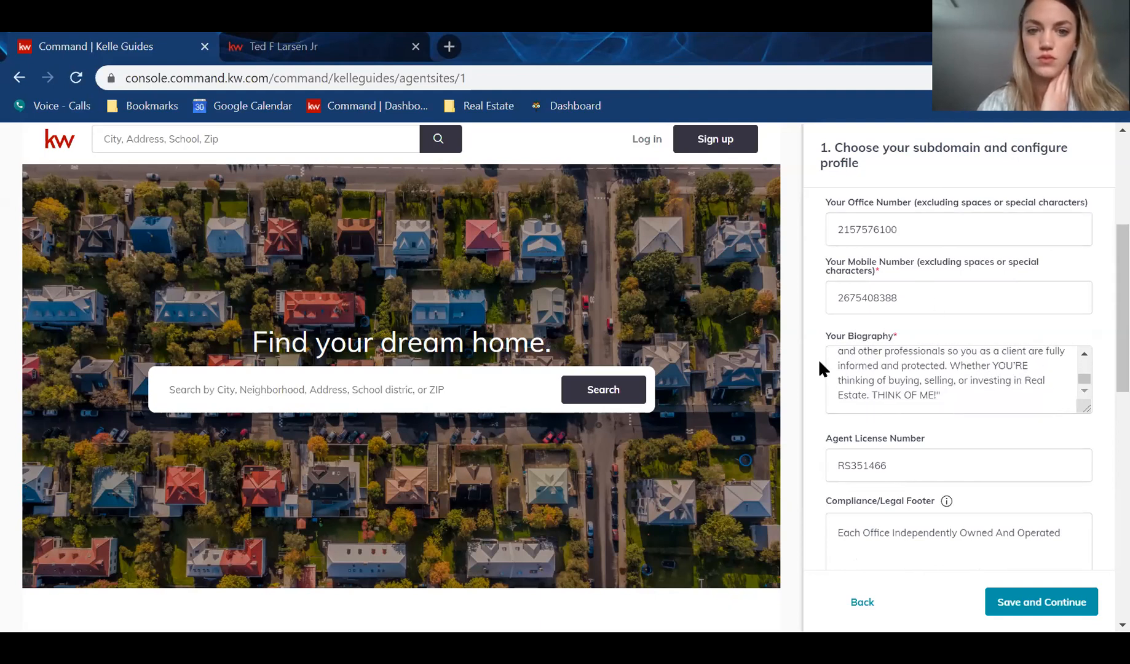
# Step: Examine the license number, compliance footer, brokerage, footer link and legal footer image fields of the marketing profile
pyautogui.scroll(-2, 799, 363)
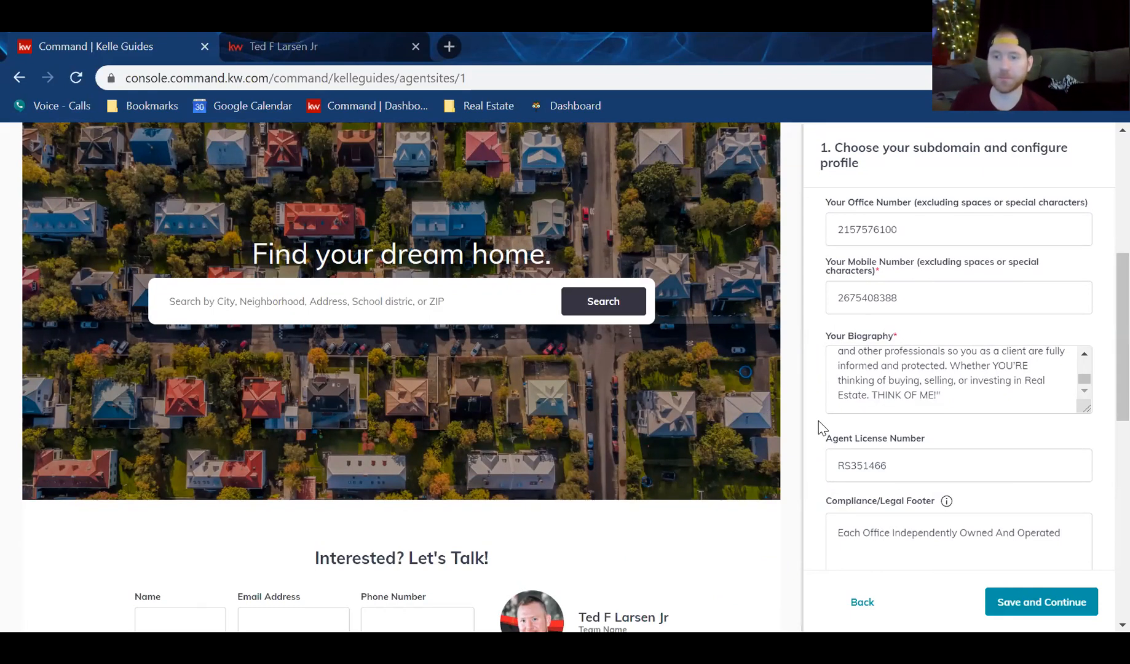
pyautogui.scroll(-3, 818, 422)
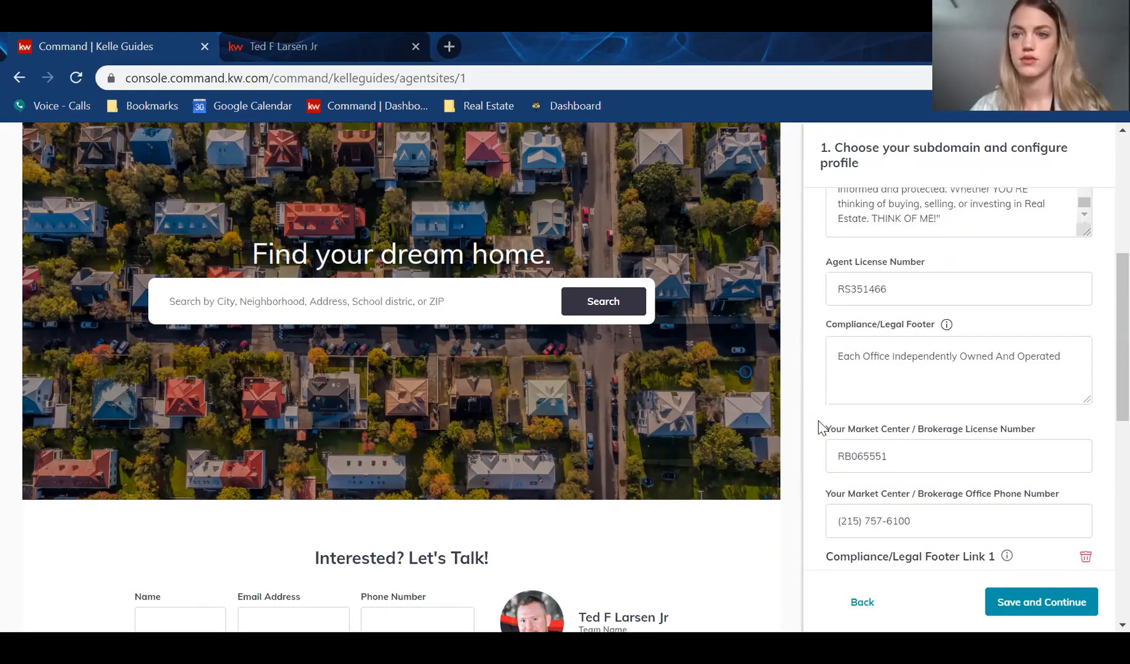
pyautogui.scroll(-1, 818, 422)
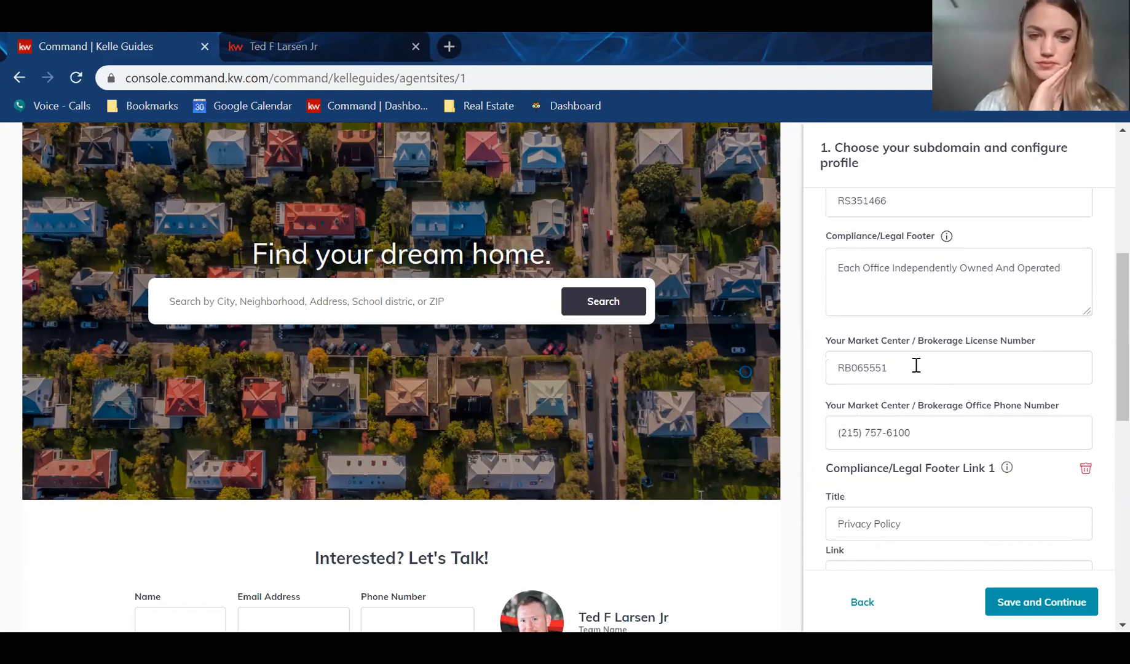
pyautogui.scroll(-1, 841, 417)
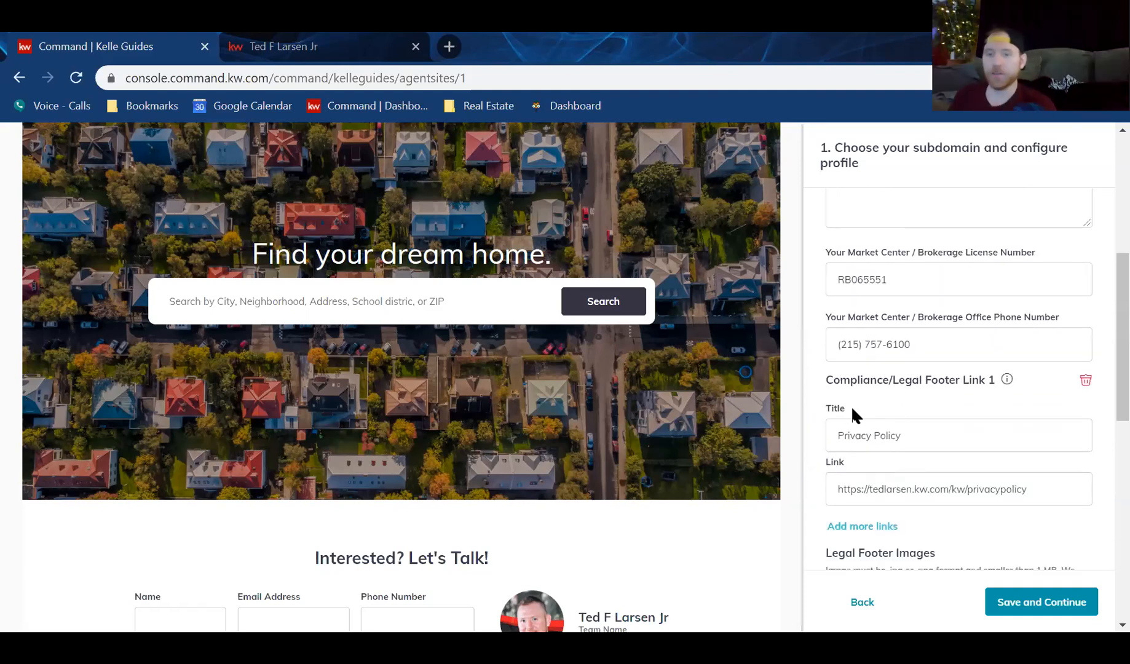
pyautogui.scroll(-1, 842, 427)
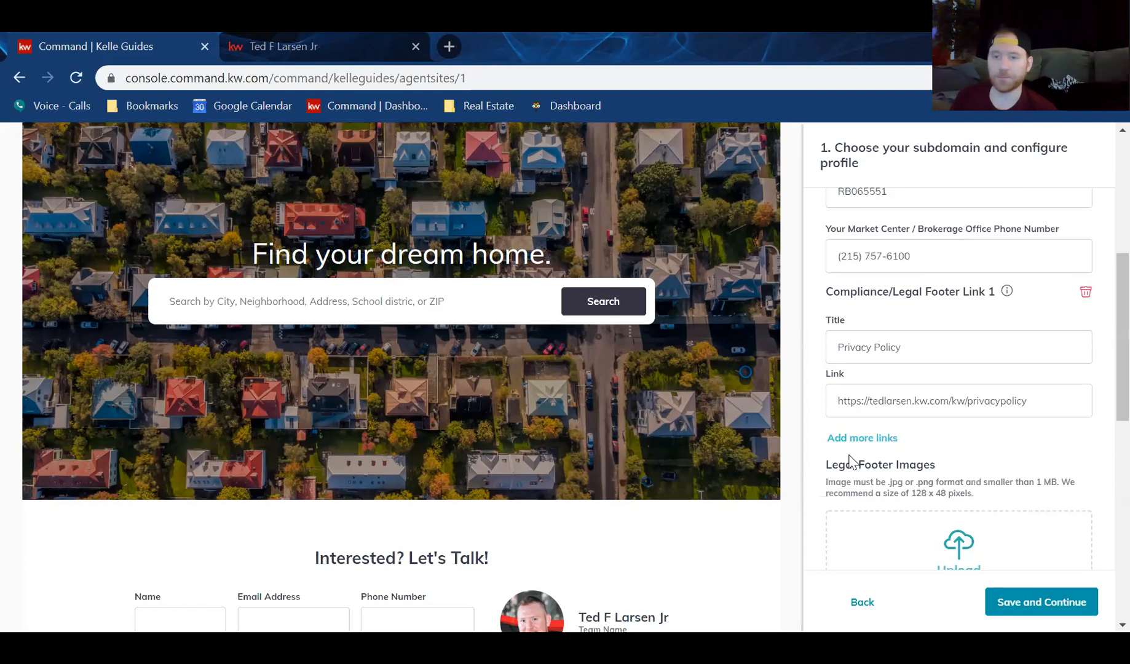
pyautogui.scroll(-1, 886, 456)
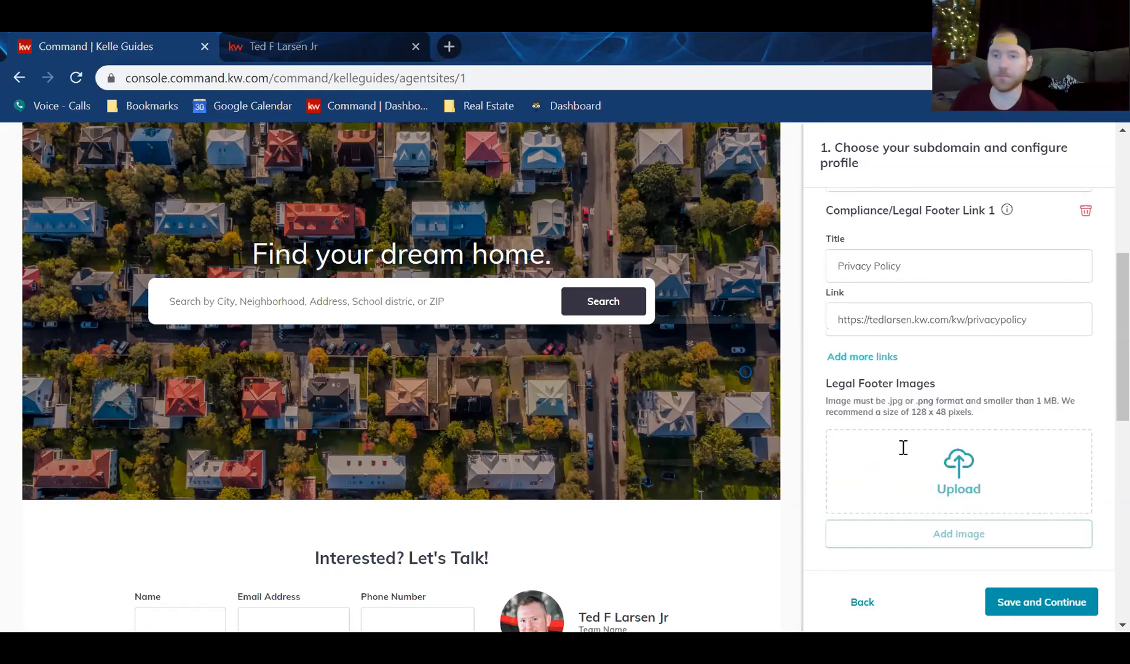
pyautogui.scroll(-1, 837, 467)
pyautogui.scroll(1, 850, 462)
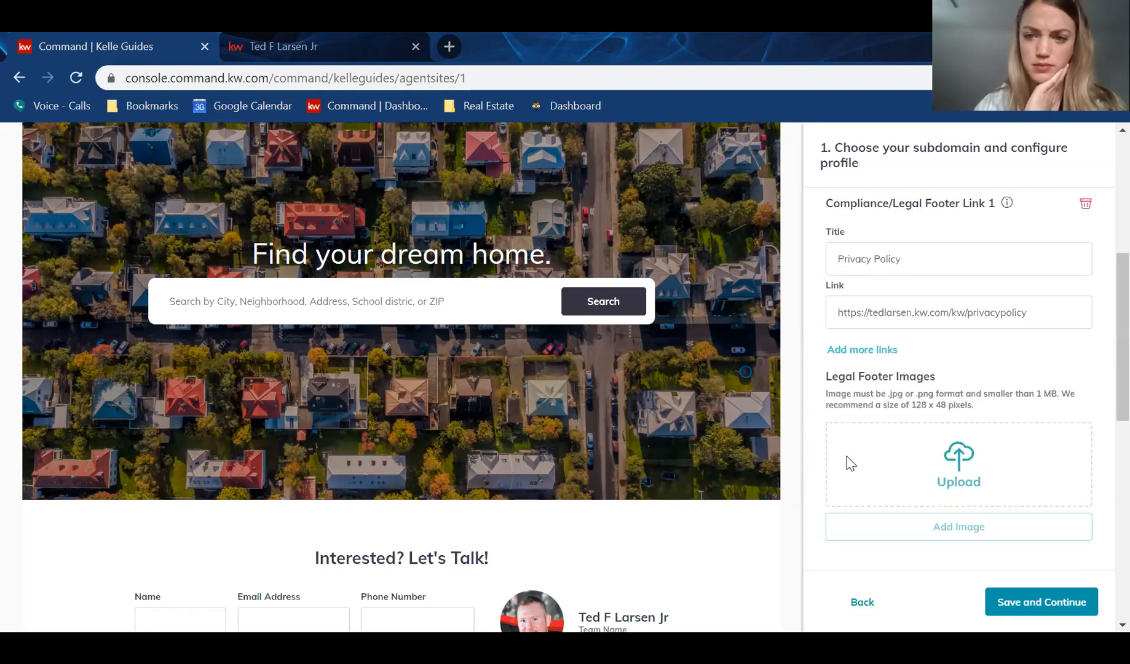
pyautogui.scroll(1, 837, 350)
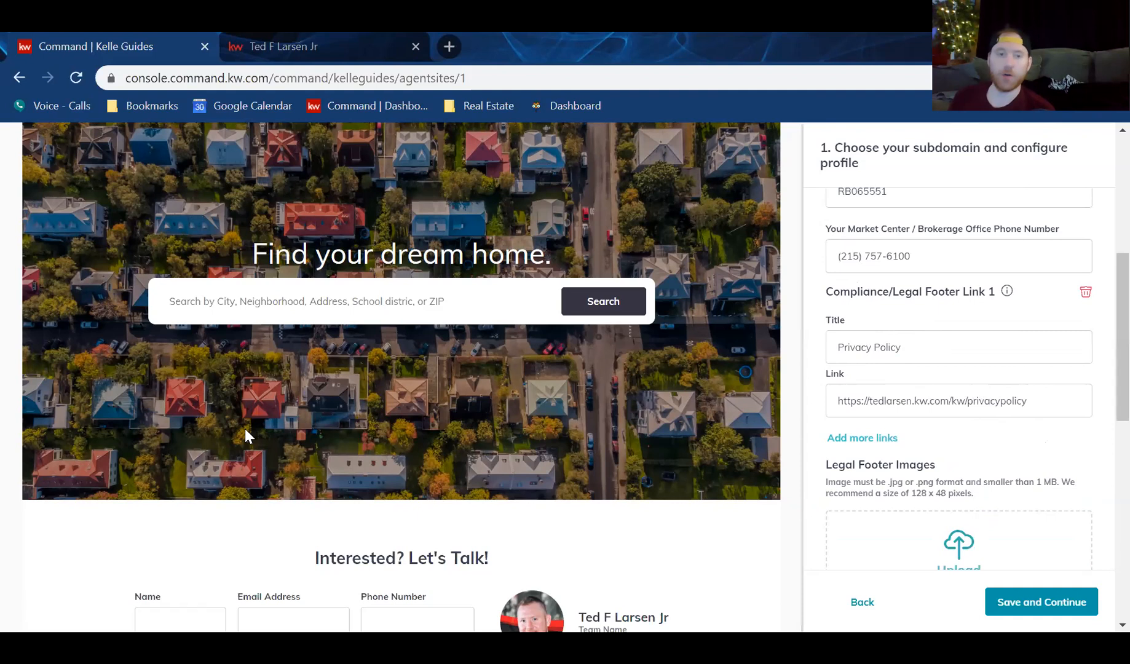
# Step: Check the footer in the site preview, open its Privacy Policy link and look through the policy page
pyautogui.scroll(-9, 246, 435)
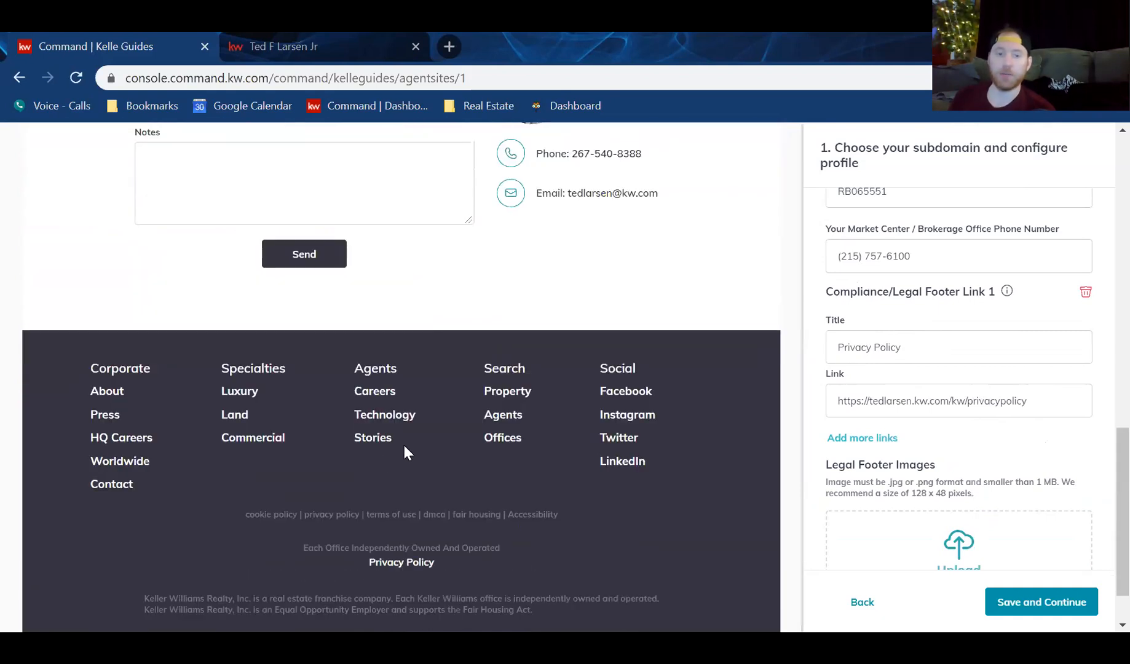
pyautogui.scroll(-1, 364, 492)
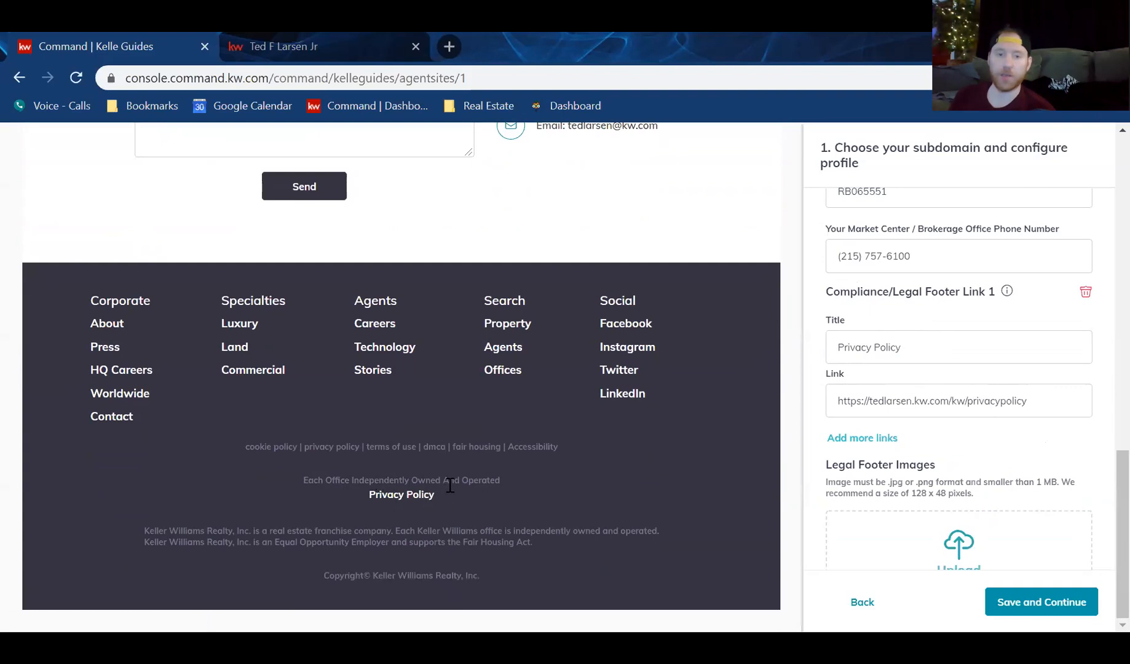
pyautogui.click(404, 497)
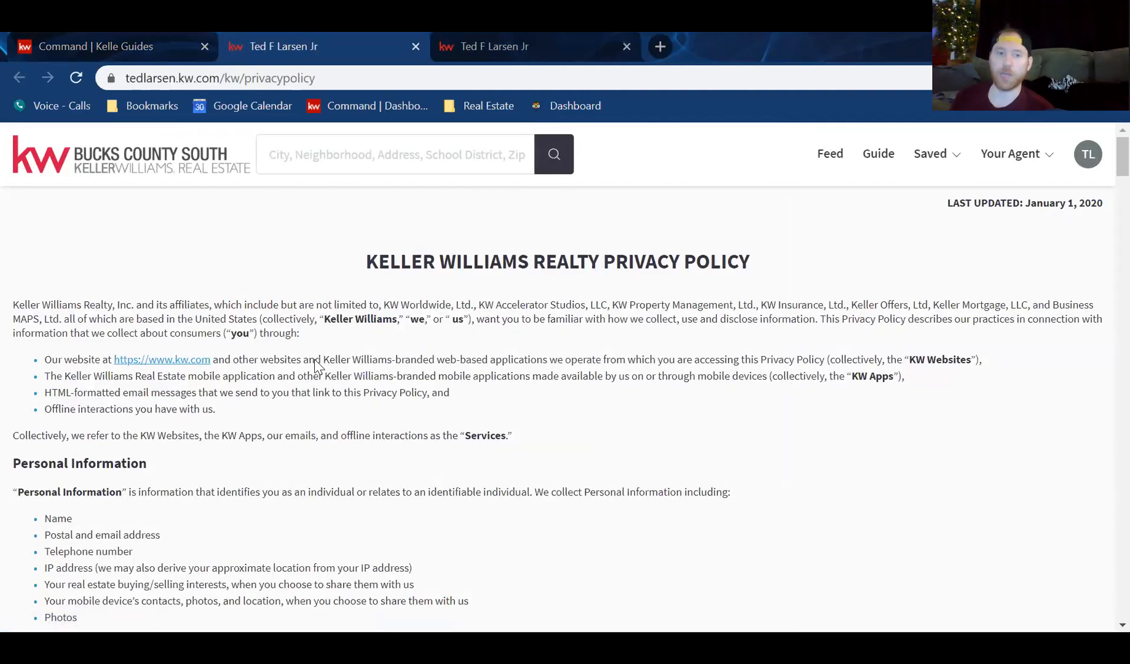
pyautogui.scroll(-12, 284, 410)
pyautogui.scroll(-5, 284, 411)
pyautogui.scroll(15, 285, 409)
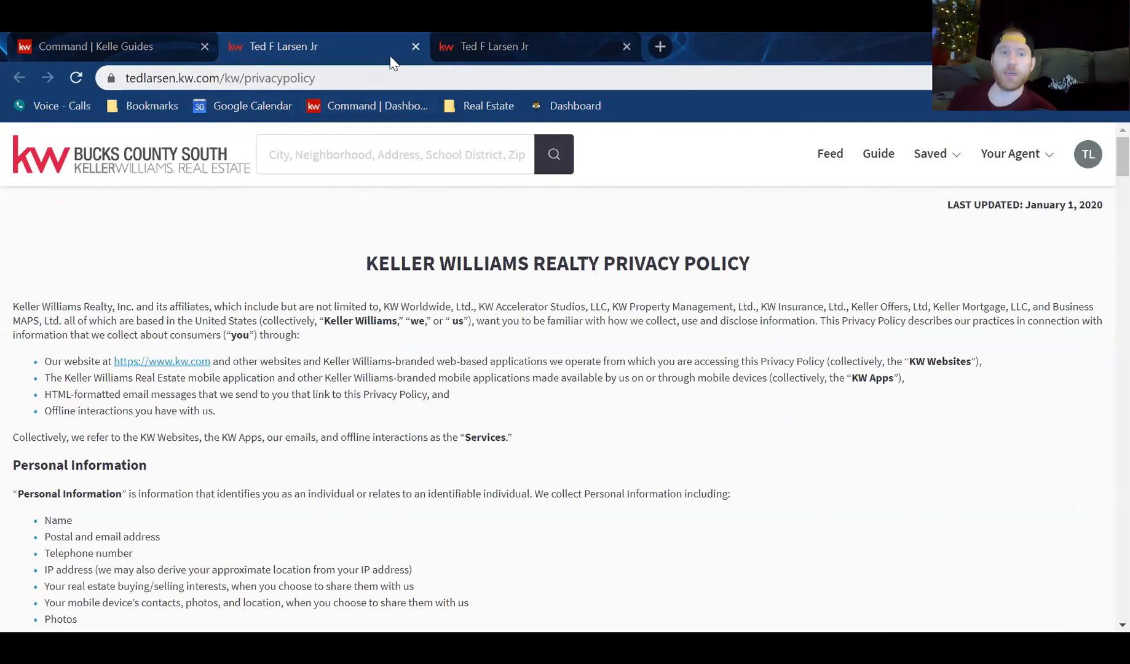
# Step: Close the privacy policy page and return to the compliance footer link fields in the Kelle Guide
pyautogui.click(416, 46)
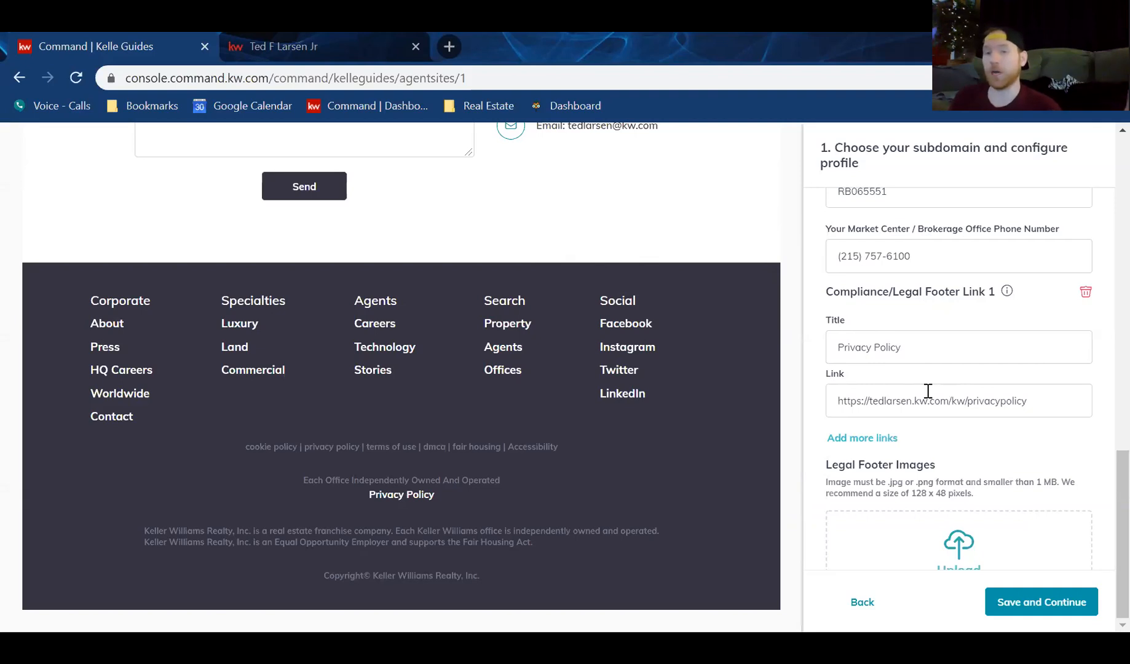
pyautogui.scroll(3, 927, 392)
pyautogui.scroll(-3, 927, 266)
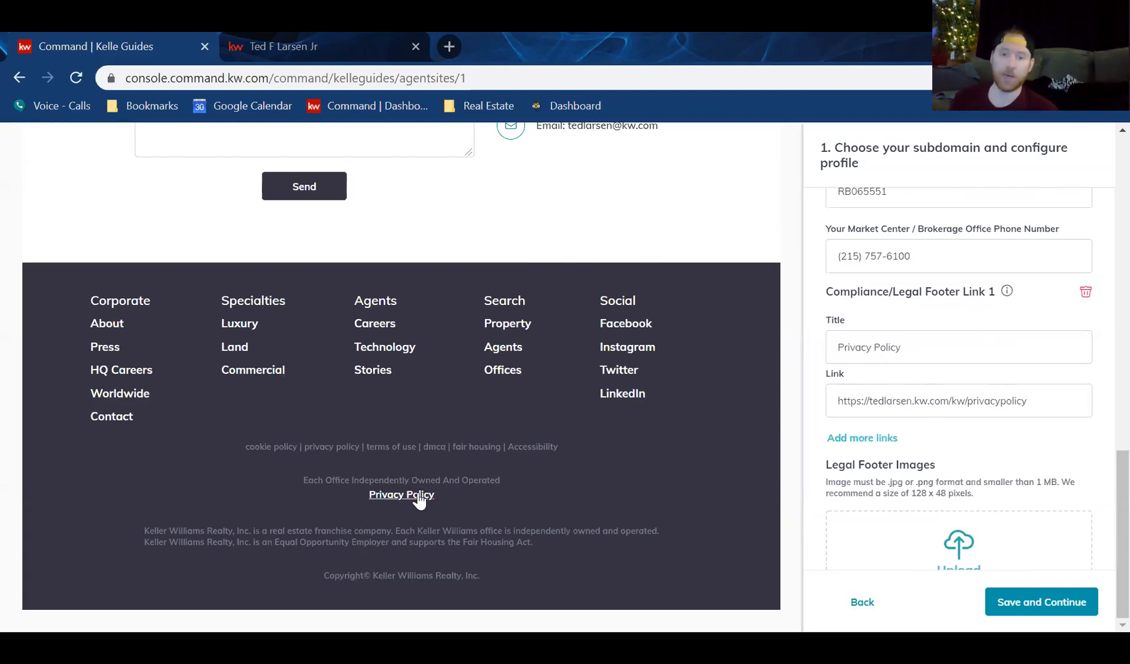
# Step: Review the legal footer image upload and the profile picture, brokerage logo and team/header logo under Imagery
pyautogui.scroll(-4, 1006, 465)
pyautogui.scroll(-1, 950, 444)
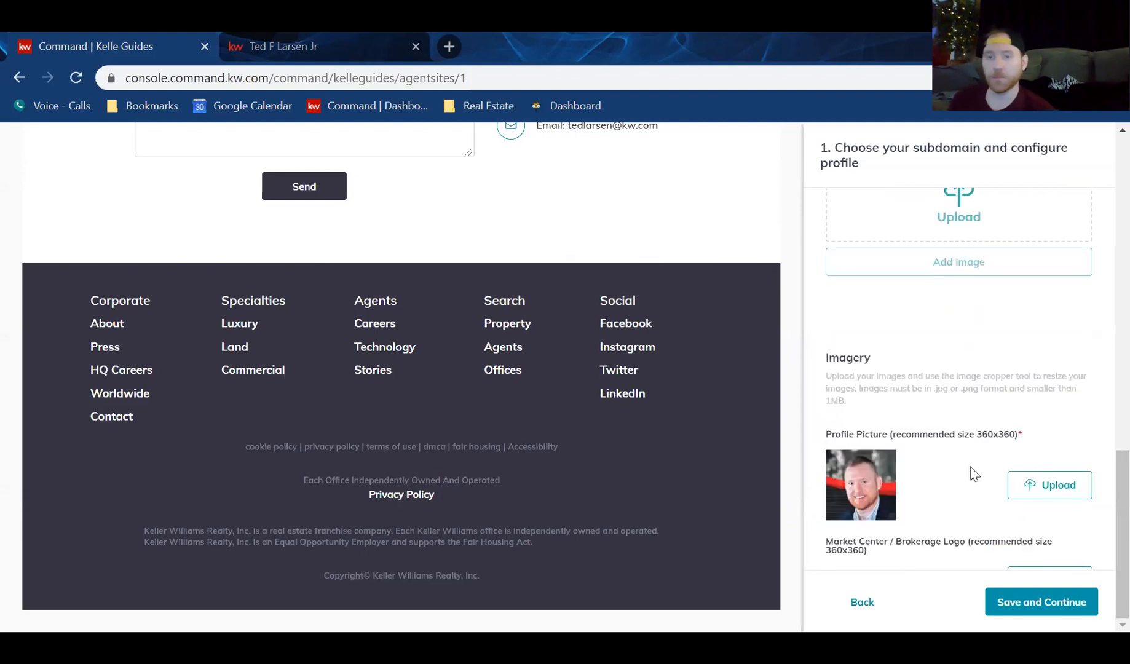
pyautogui.scroll(-1, 905, 451)
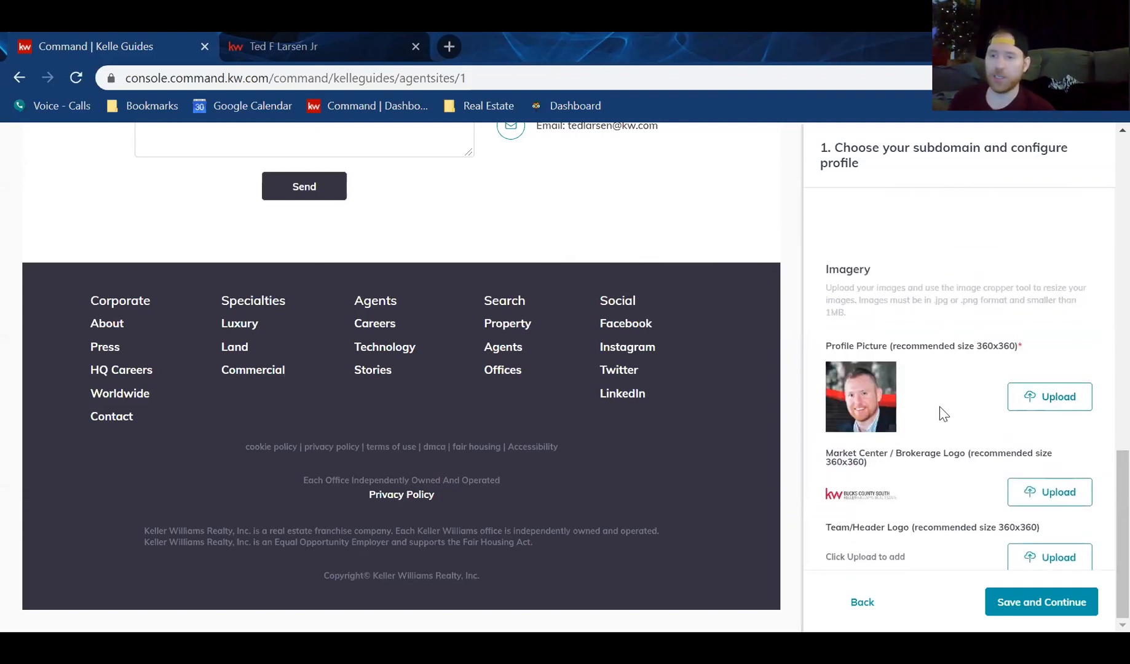
pyautogui.scroll(-1, 908, 404)
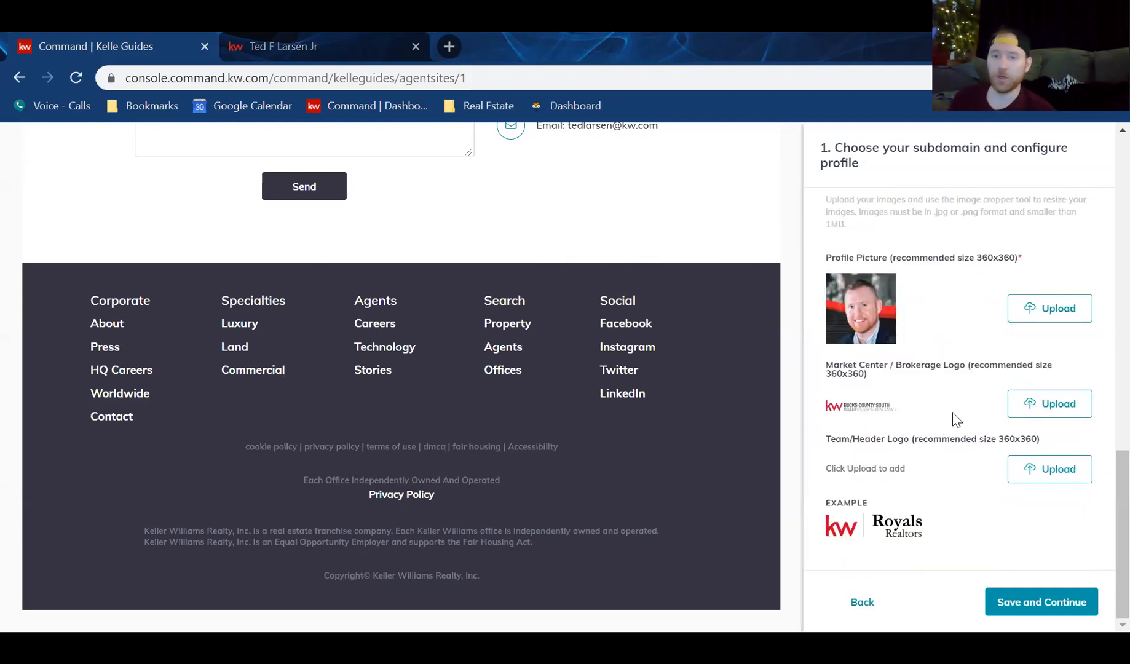
pyautogui.scroll(-2, 881, 396)
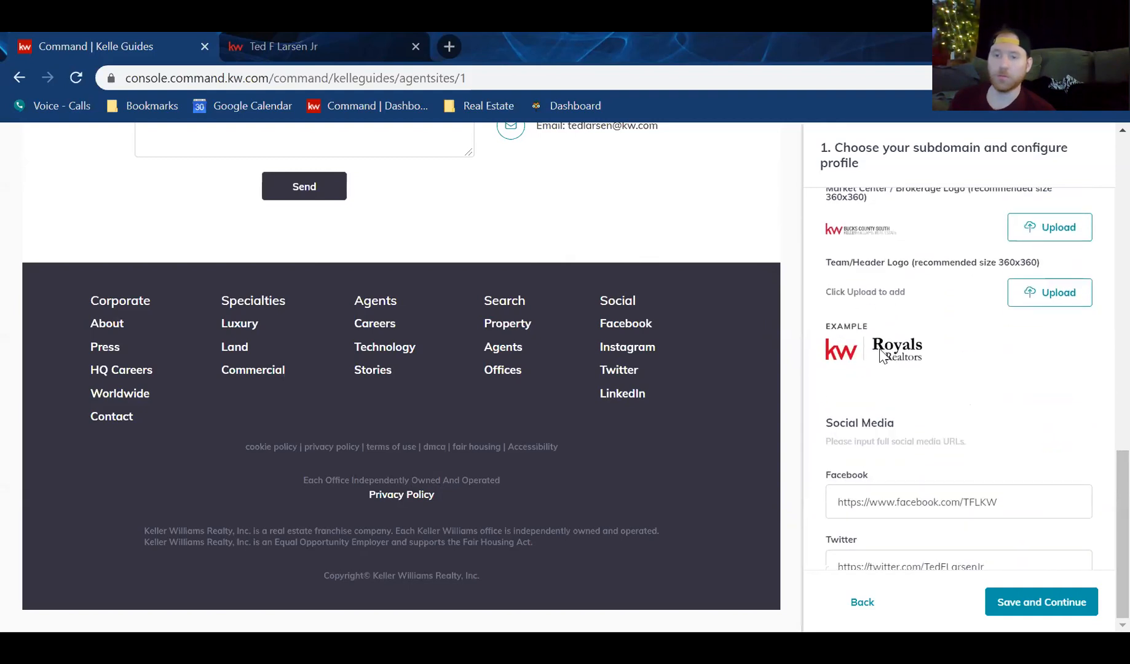
# Step: Check the social media URLs and KW App link, and save the marketing profile to continue to Style and Theme
pyautogui.scroll(-1, 859, 371)
pyautogui.scroll(-1, 861, 381)
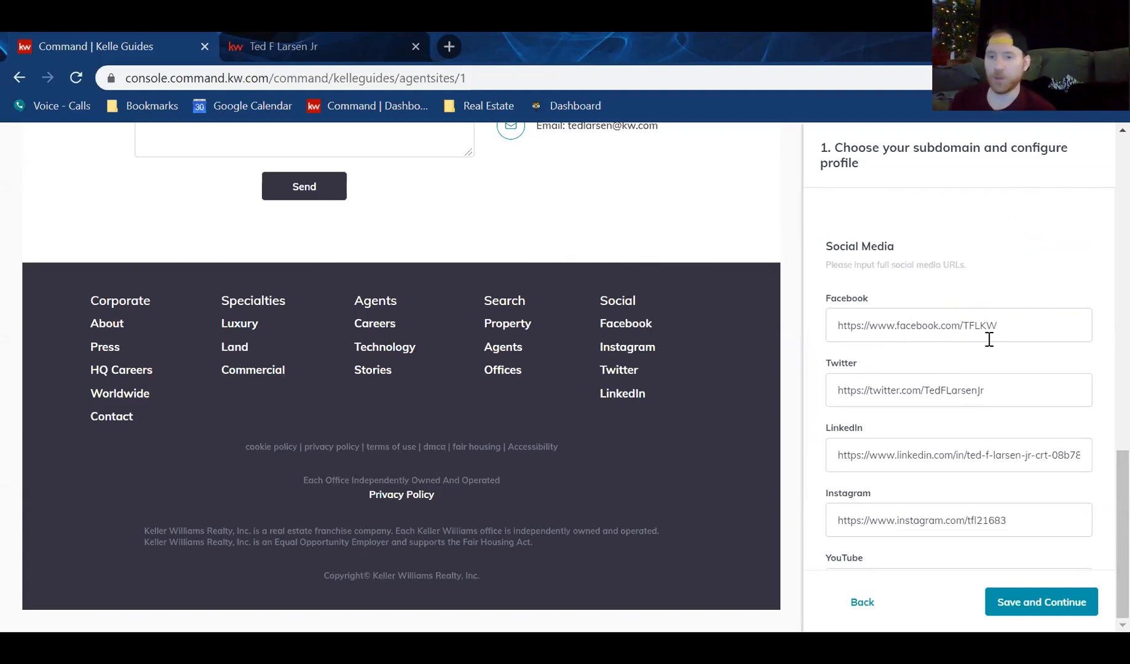
pyautogui.scroll(-1, 953, 391)
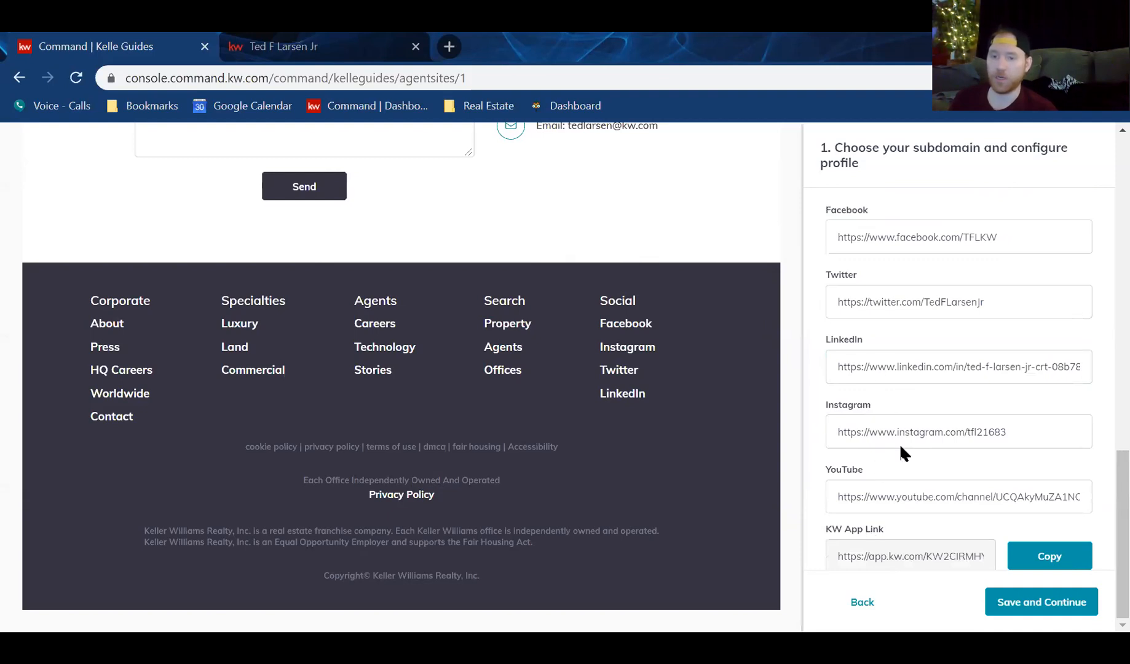
pyautogui.scroll(-1, 884, 474)
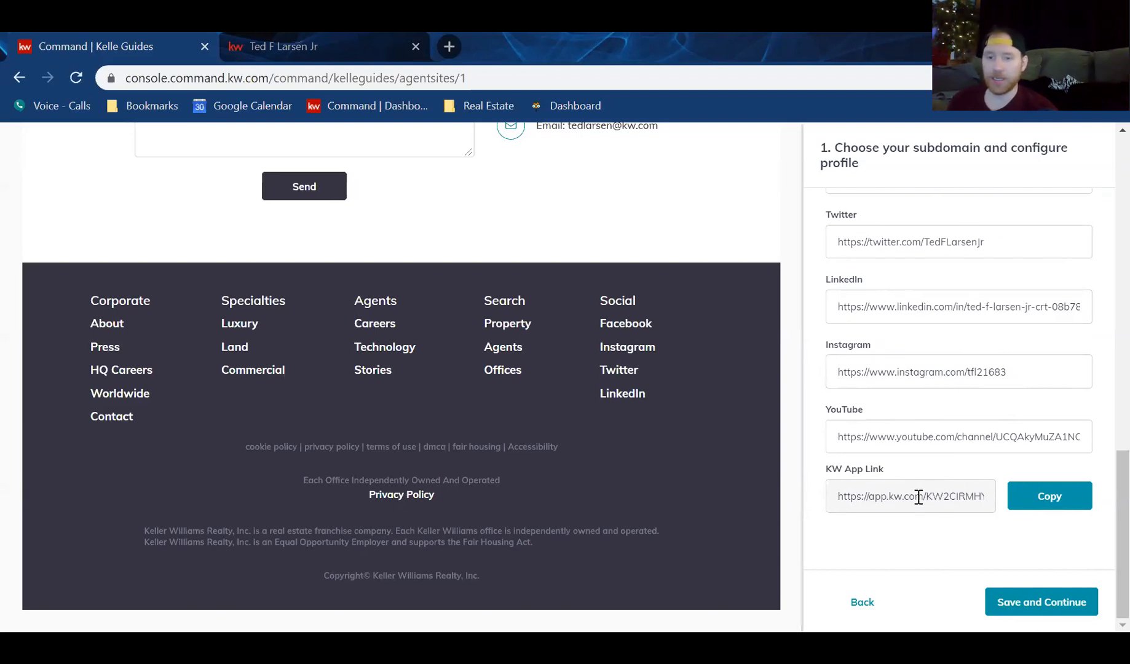
pyautogui.click(1029, 605)
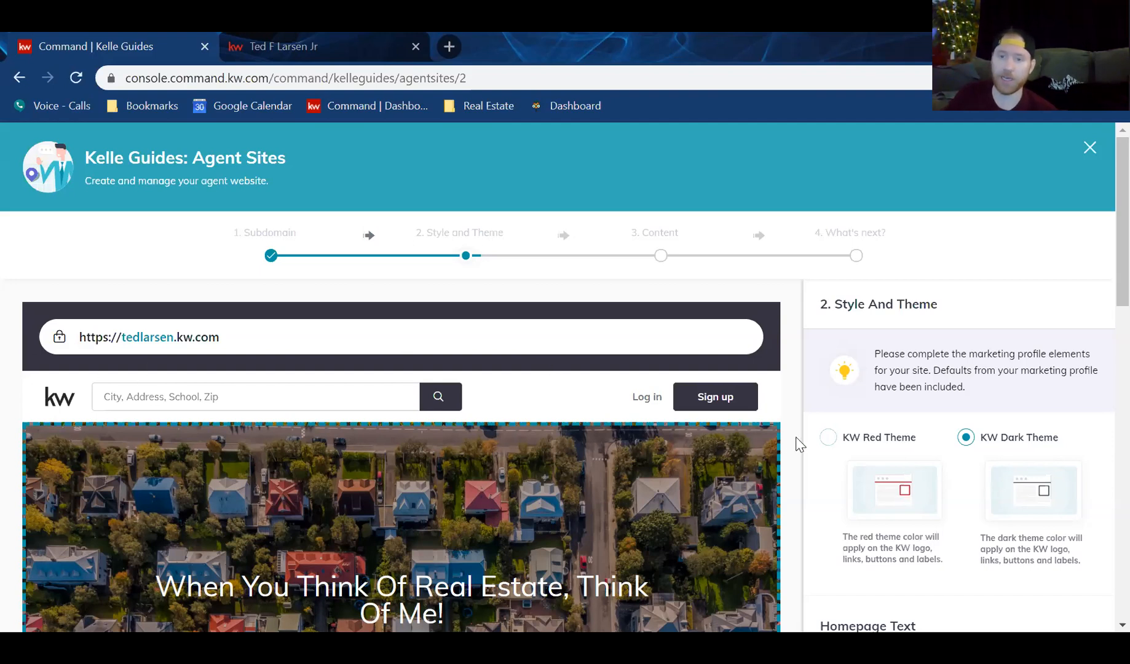
# Step: Review the KW Red and KW Dark theme choices, the homepage text and the hero image requirements
pyautogui.scroll(-3, 969, 434)
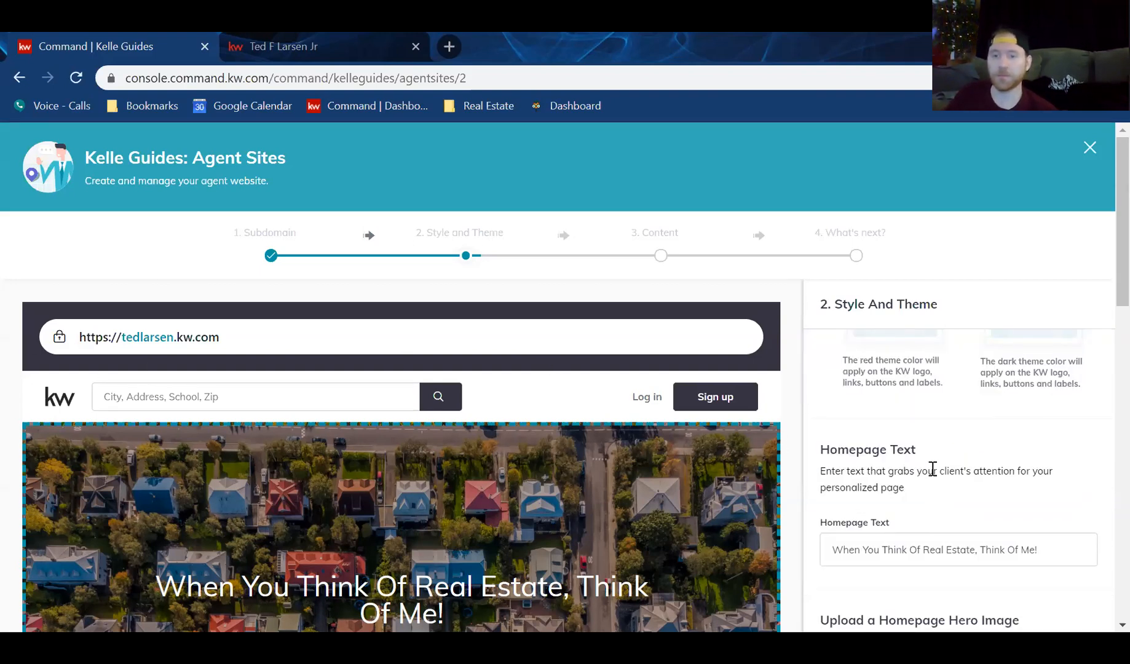
pyautogui.scroll(-1, 933, 469)
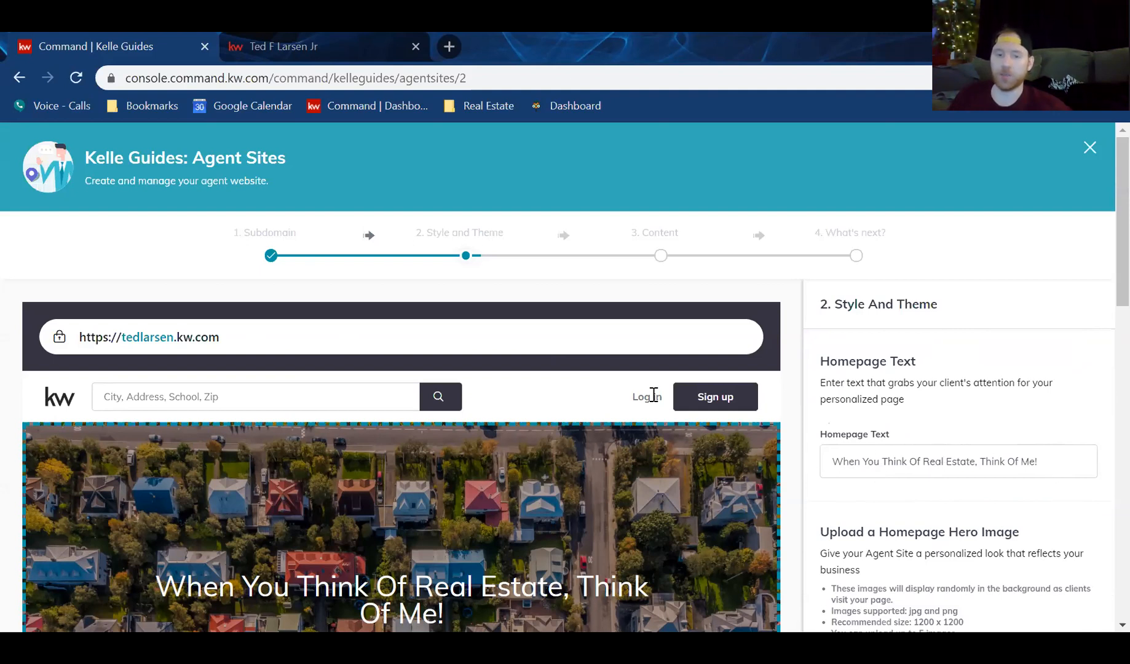
pyautogui.scroll(-2, 358, 427)
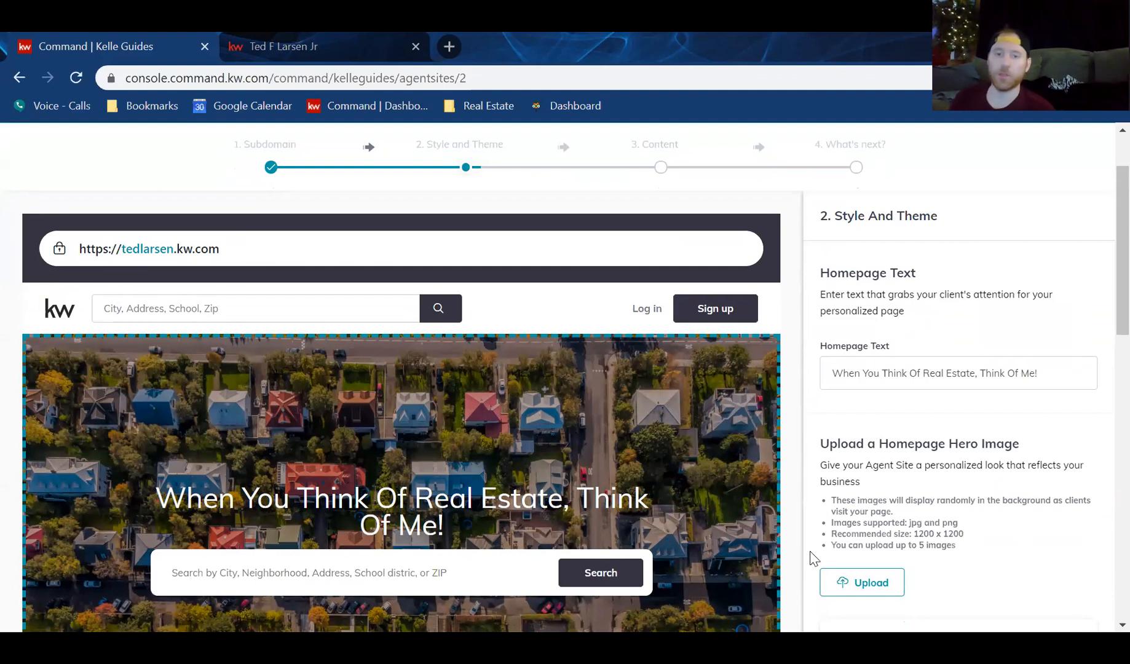
# Step: Look through the uploaded homepage hero images and save the style settings to continue to the Content stage
pyautogui.scroll(-3, 898, 437)
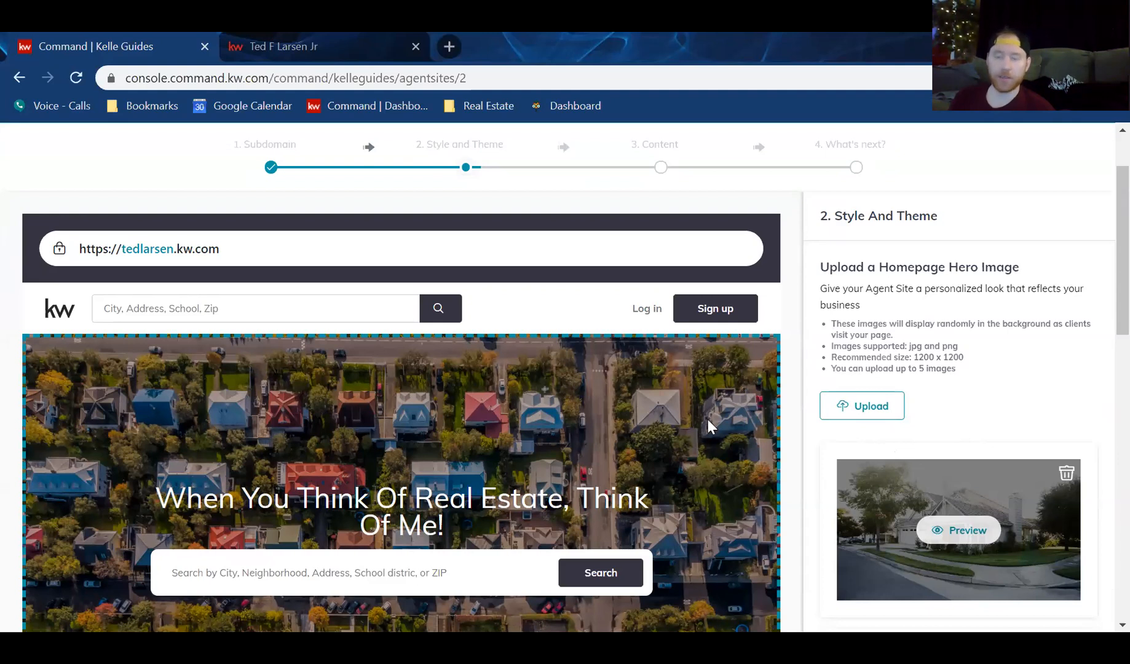
pyautogui.scroll(-2, 951, 360)
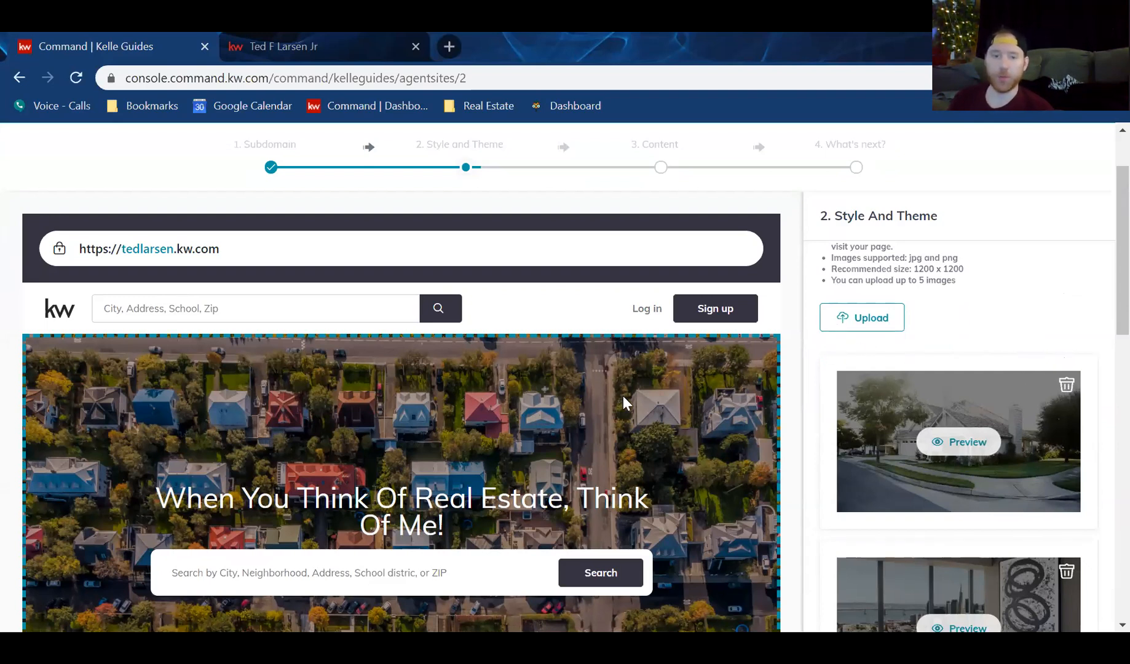
pyautogui.scroll(-5, 916, 431)
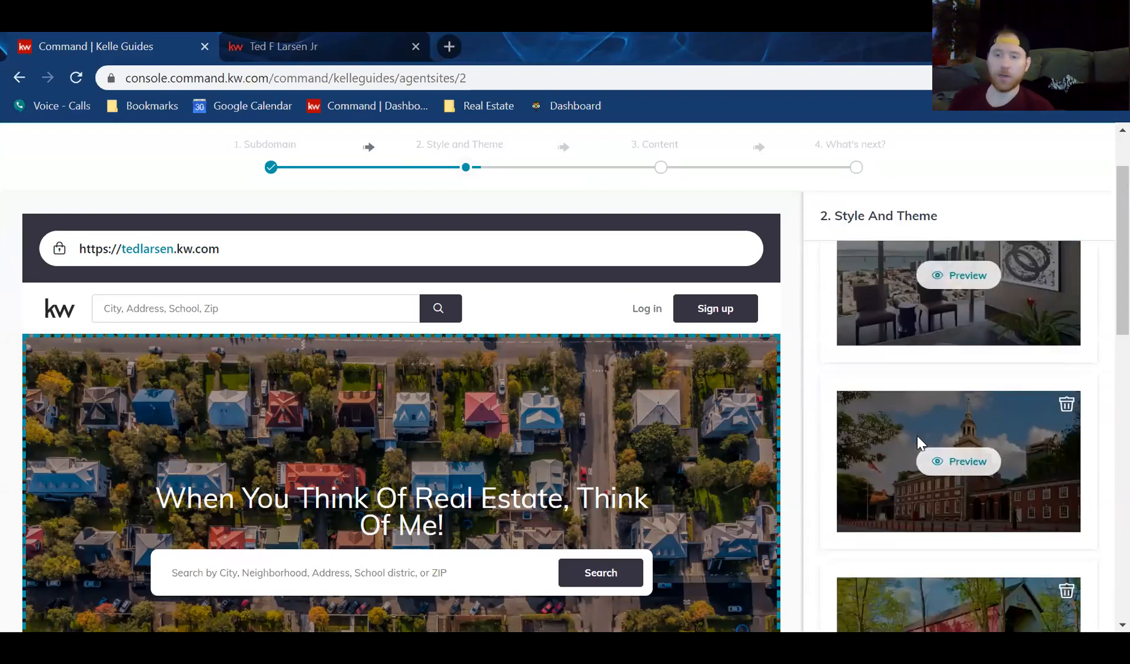
pyautogui.scroll(-1, 1026, 504)
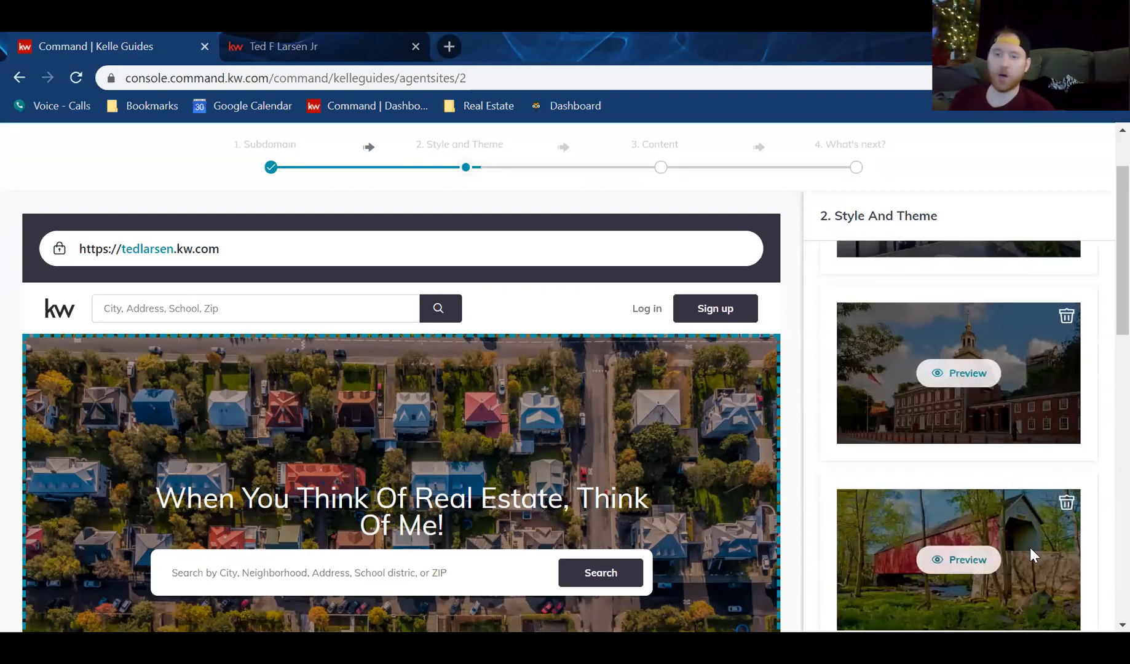
pyautogui.scroll(-2, 996, 550)
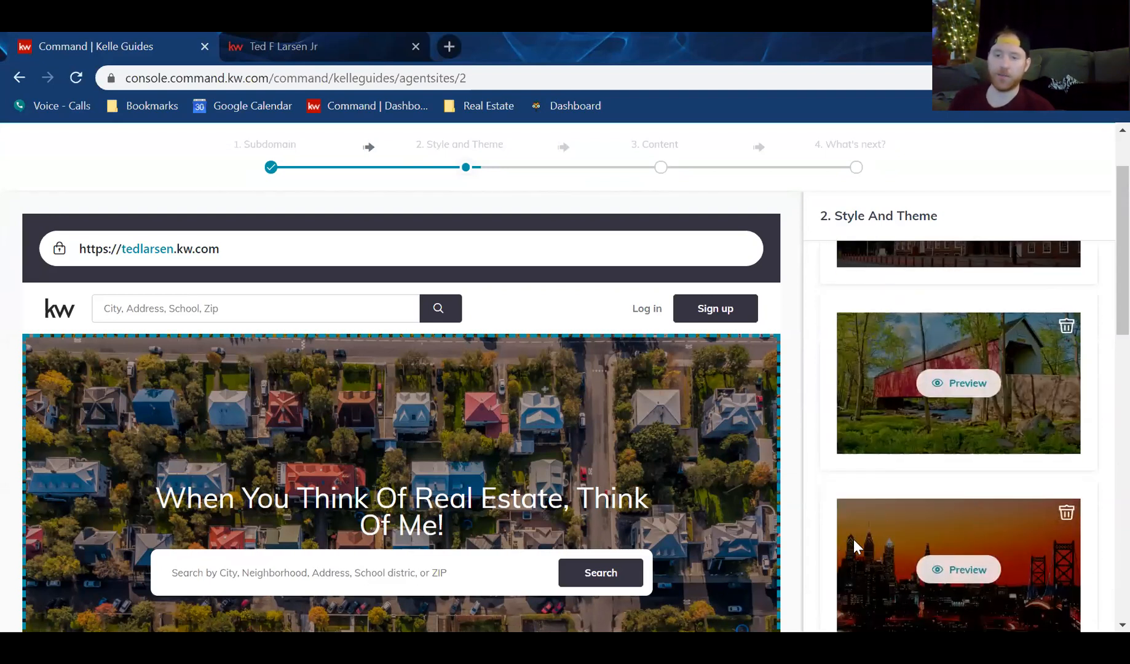
pyautogui.scroll(-1, 1028, 524)
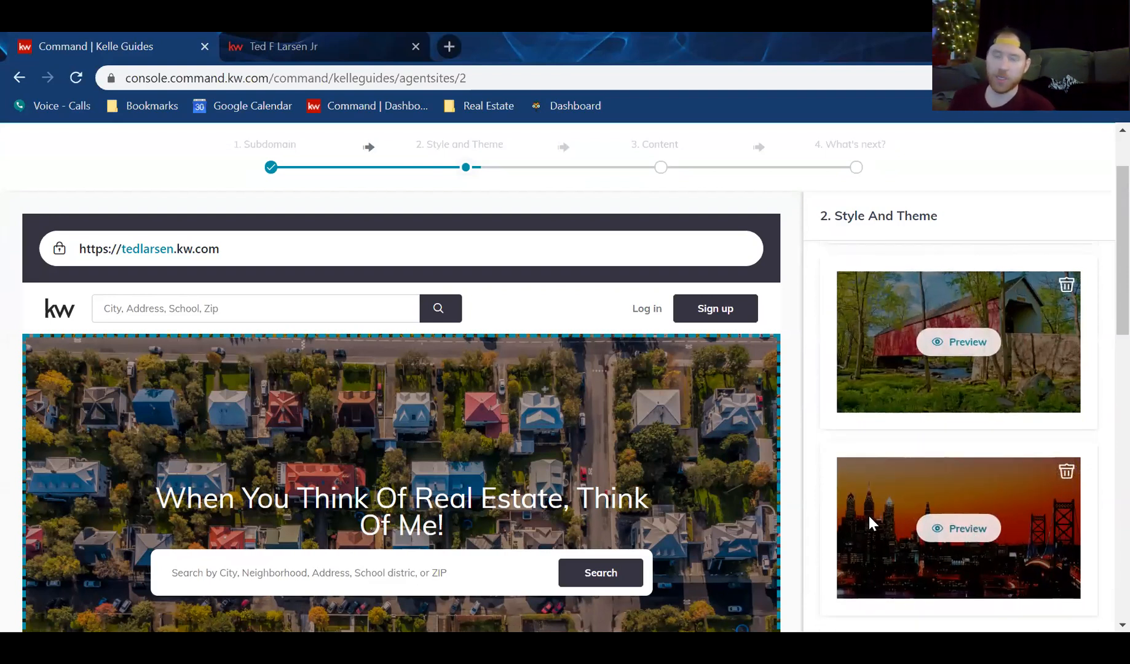
pyautogui.scroll(-2, 881, 424)
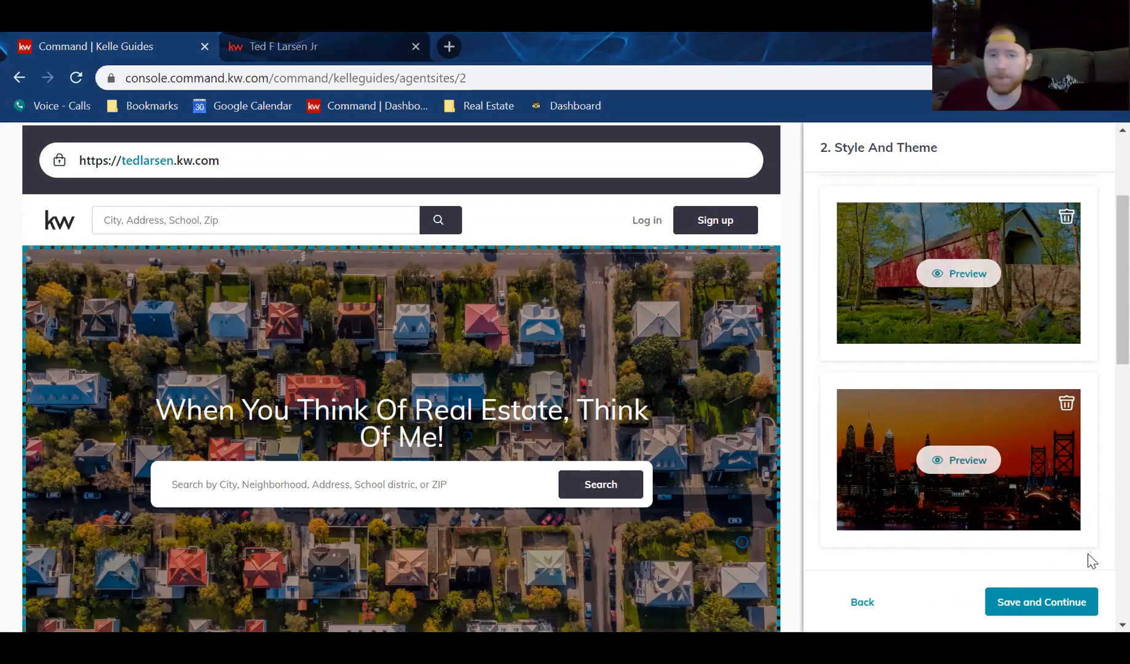
pyautogui.click(1053, 611)
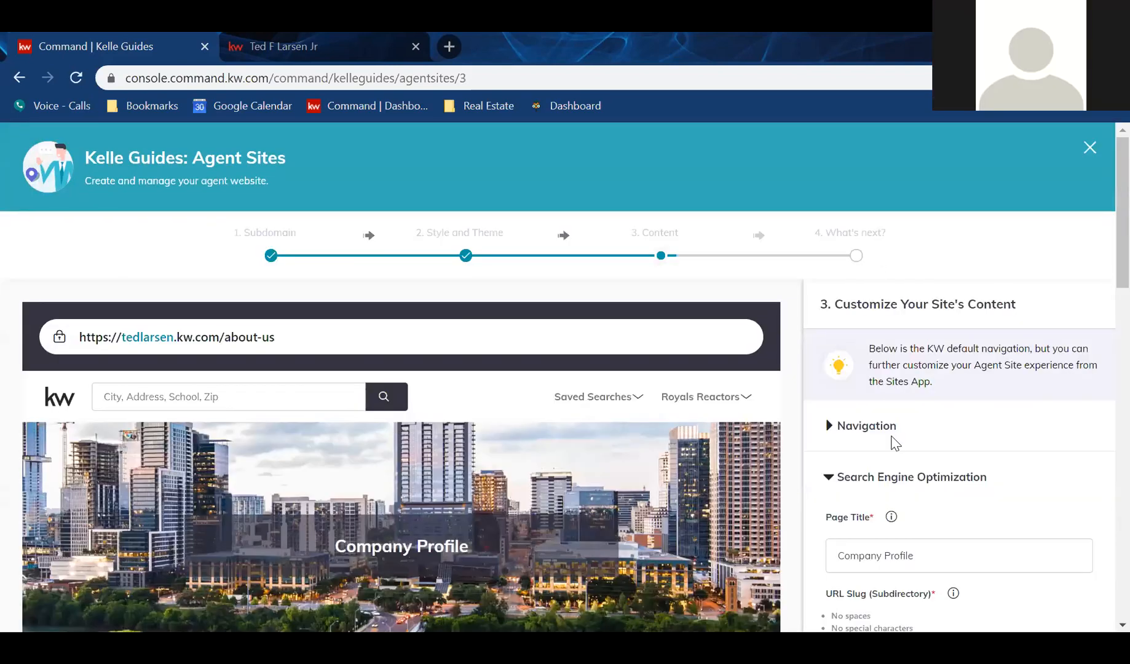
# Step: Expand the Navigation section and compare its default pages with the Your Agent menu on the live site
pyautogui.scroll(-3, 909, 413)
pyautogui.scroll(2, 843, 329)
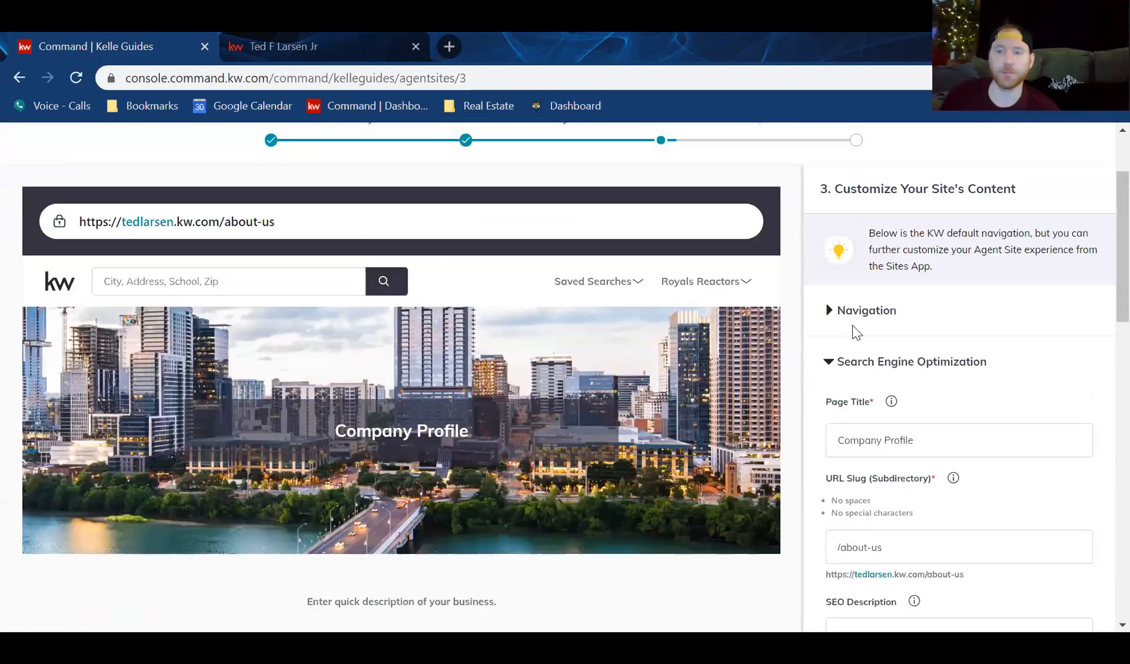
pyautogui.click(828, 340)
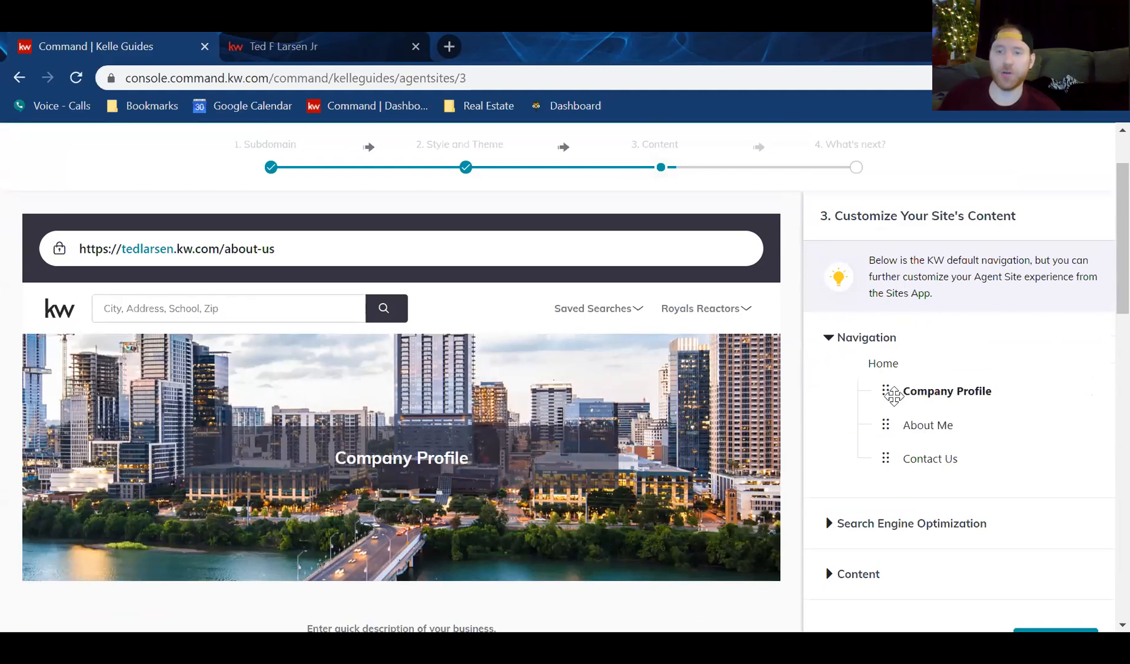
pyautogui.click(301, 46)
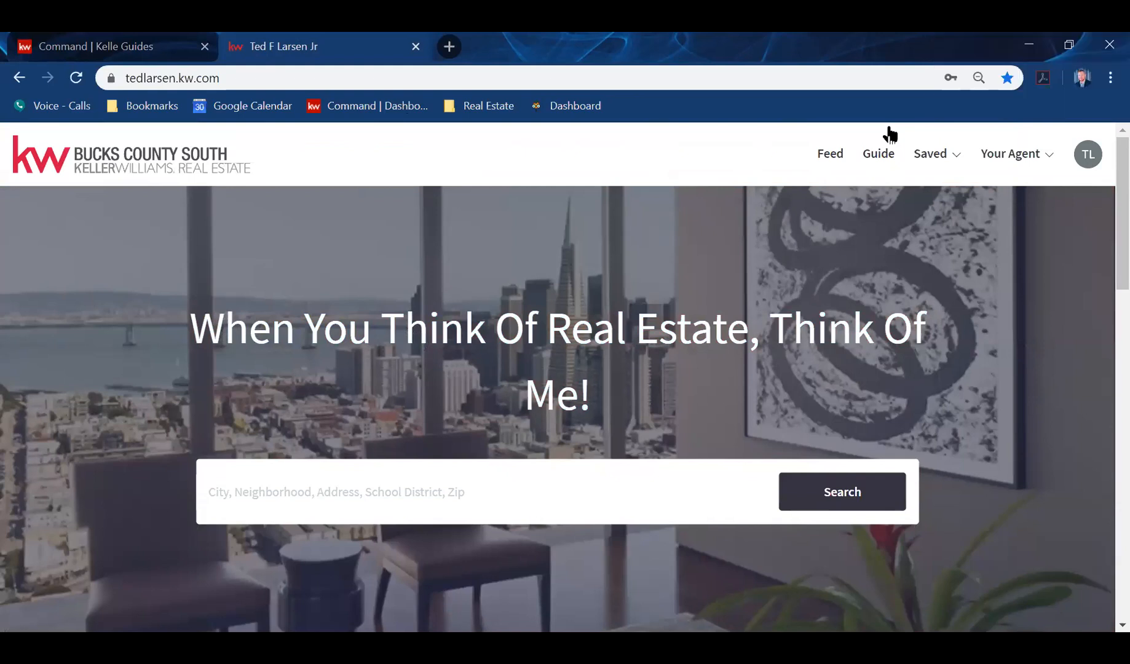
pyautogui.click(1017, 153)
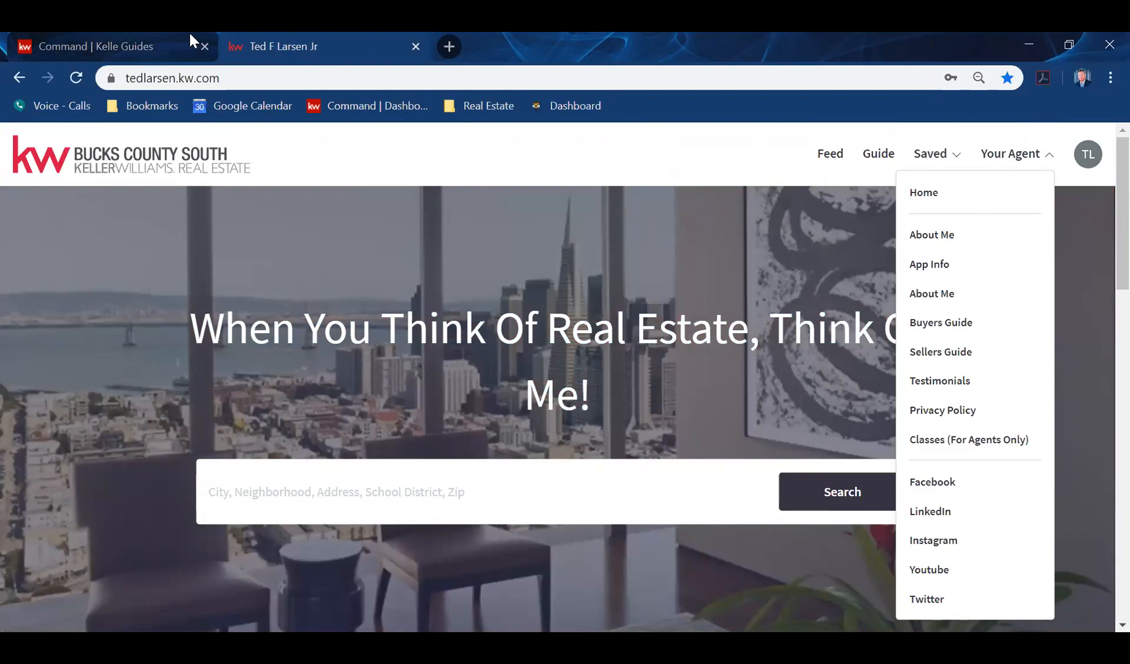
pyautogui.click(126, 42)
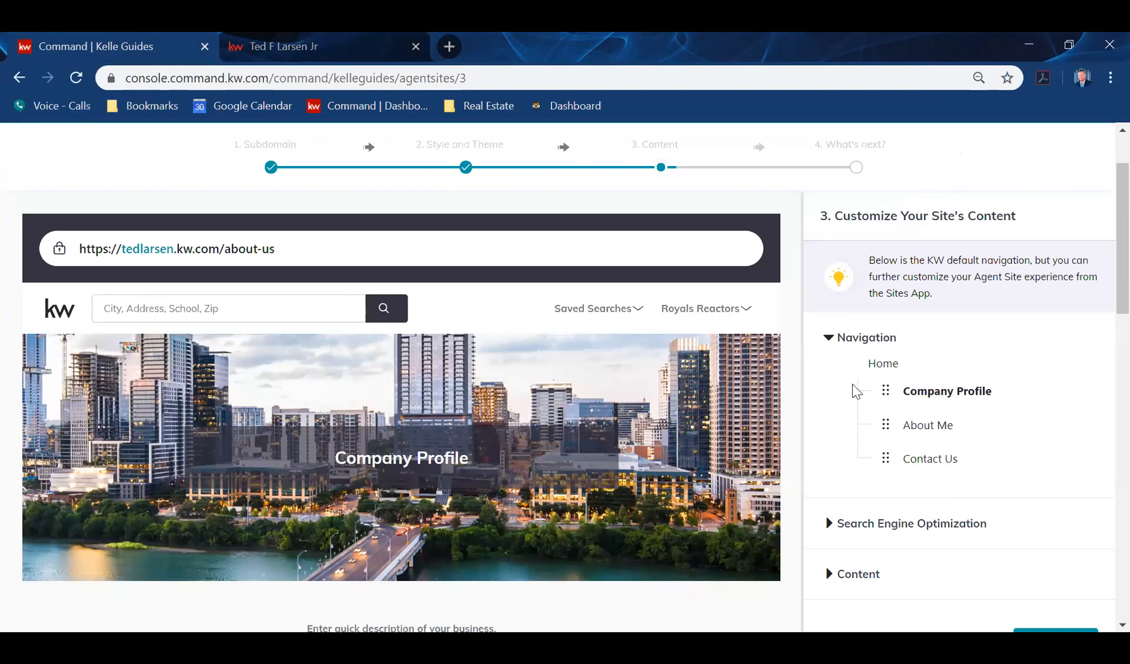
# Step: Expand Search Engine Optimization and examine the page title, URL slug and SEO description fields of the Company Profile page
pyautogui.scroll(-2, 934, 376)
pyautogui.scroll(-1, 934, 369)
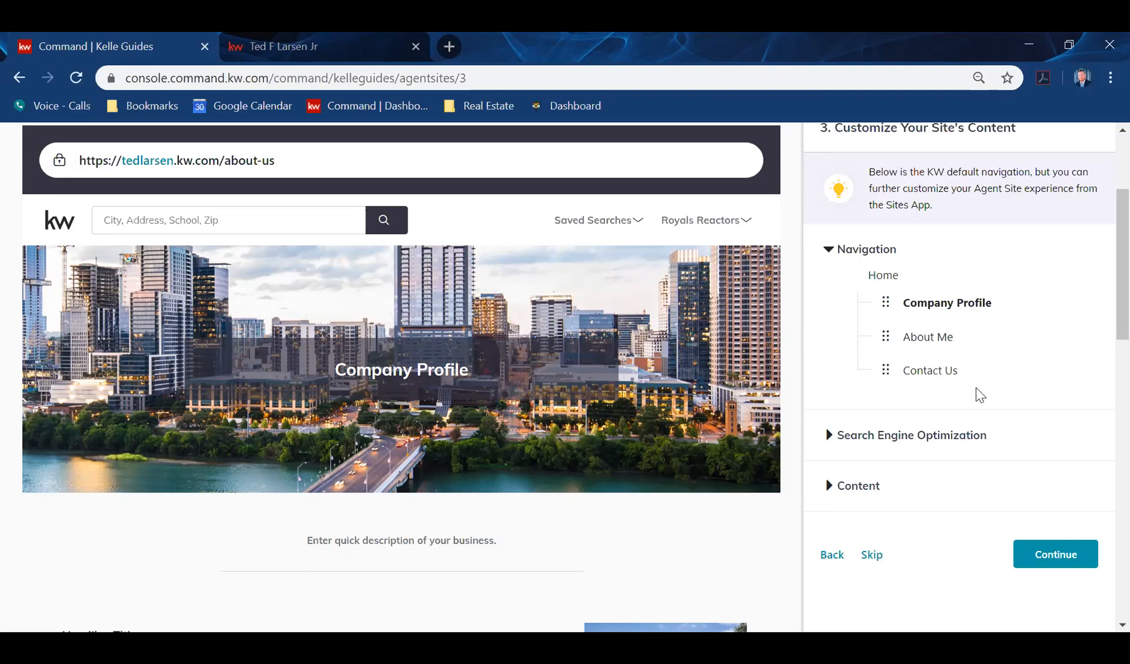
pyautogui.click(826, 437)
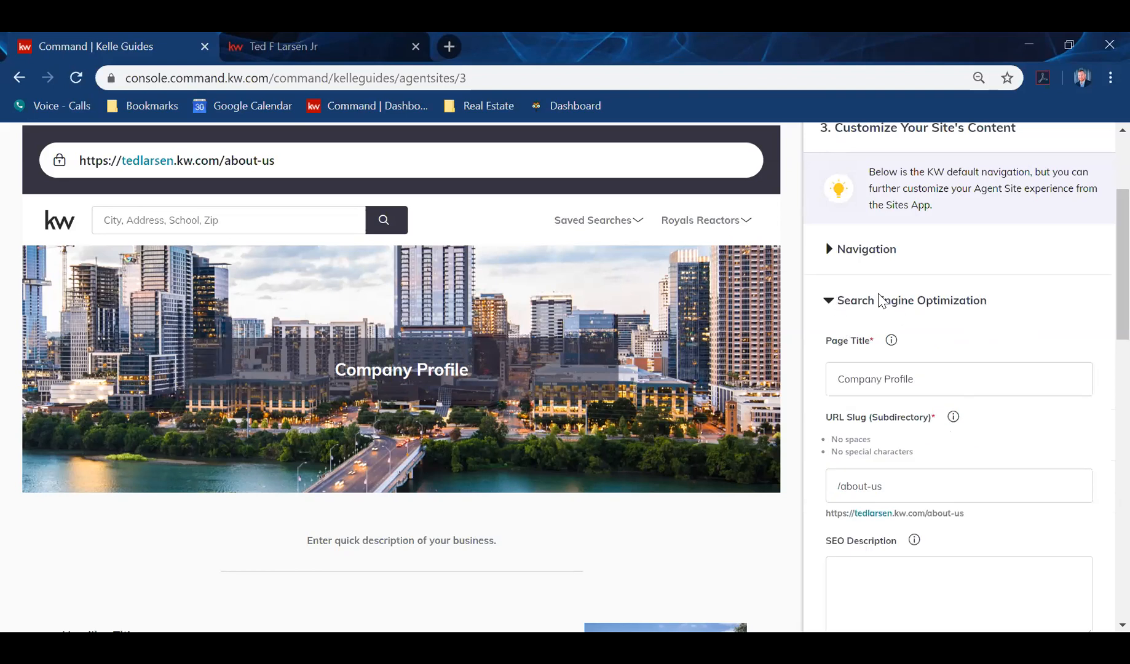
pyautogui.scroll(-2, 880, 300)
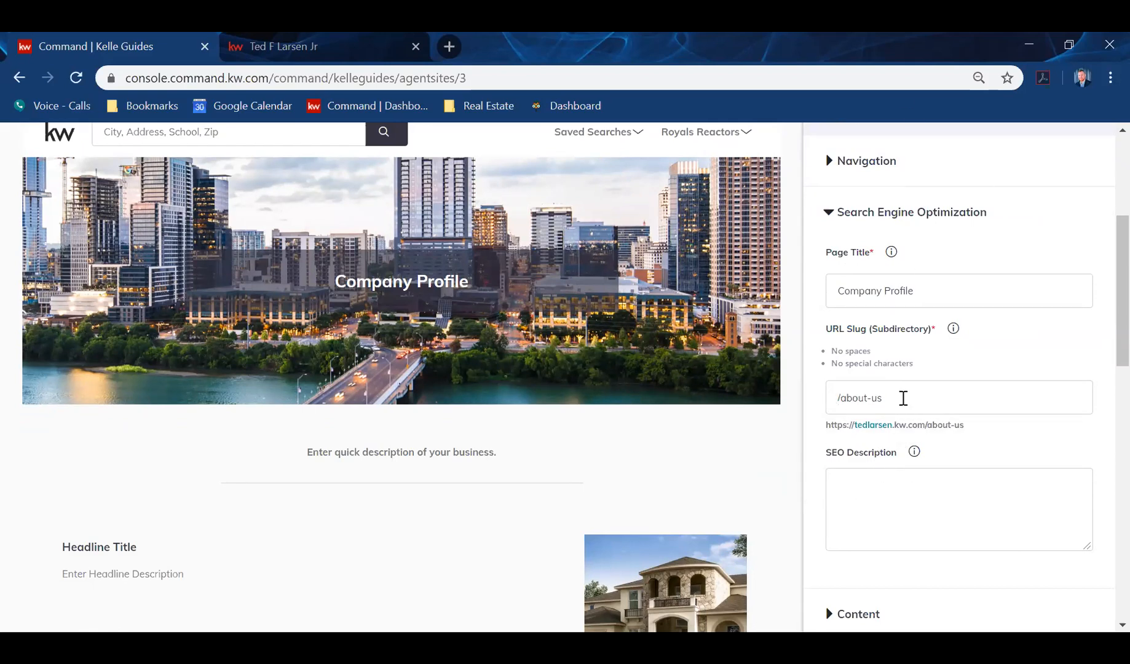
pyautogui.scroll(-2, 873, 403)
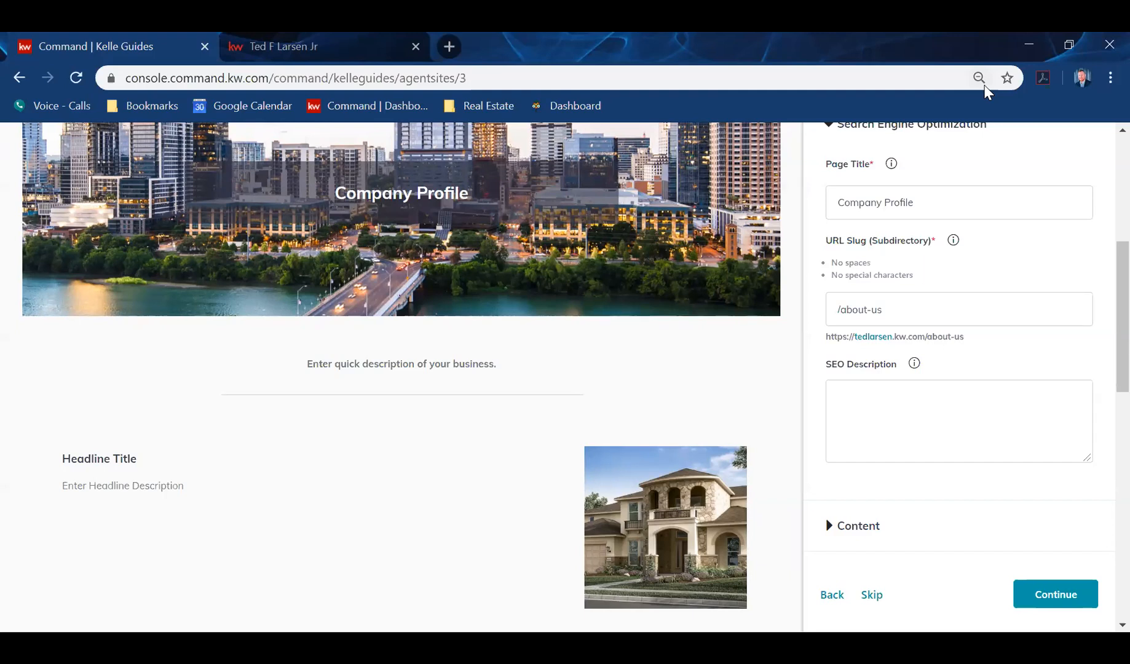
# Step: Examine the Company Profile page's Content fields, and recheck the page list under Navigation before collapsing it
pyautogui.scroll(-2, 889, 391)
pyautogui.click(826, 440)
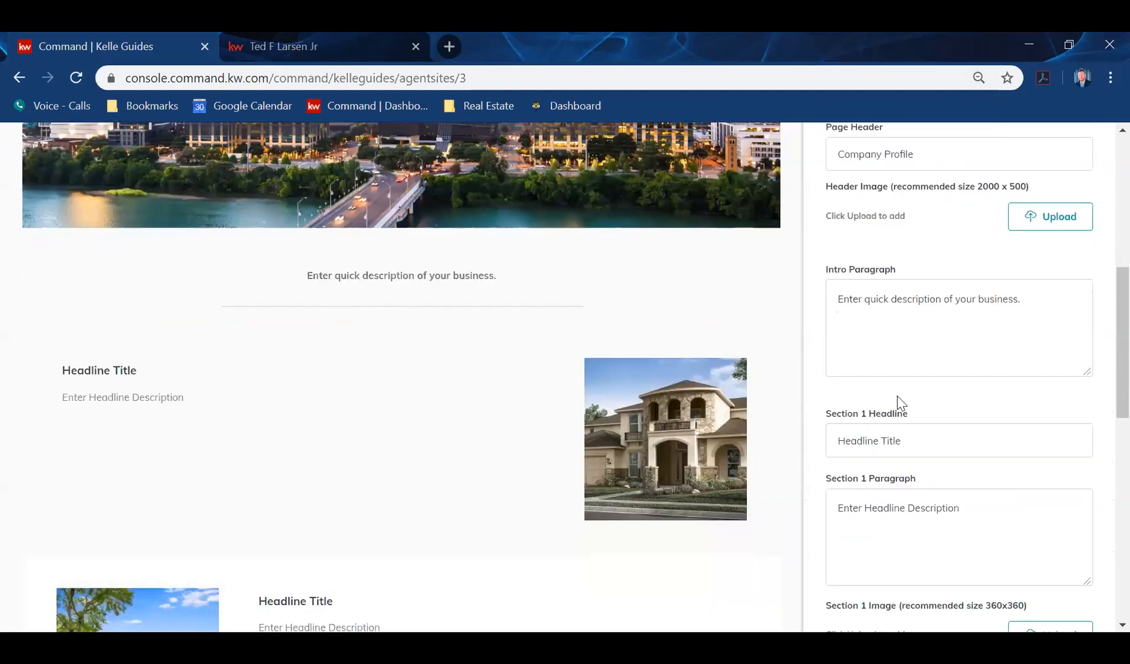
pyautogui.scroll(1, 932, 332)
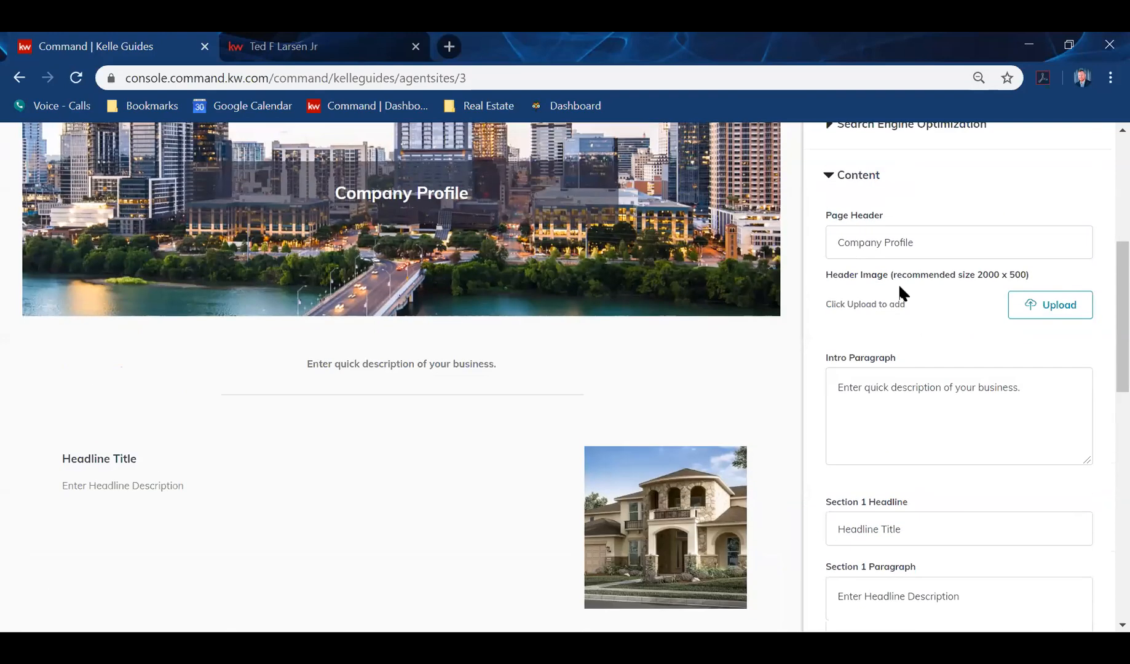
pyautogui.scroll(3, 921, 266)
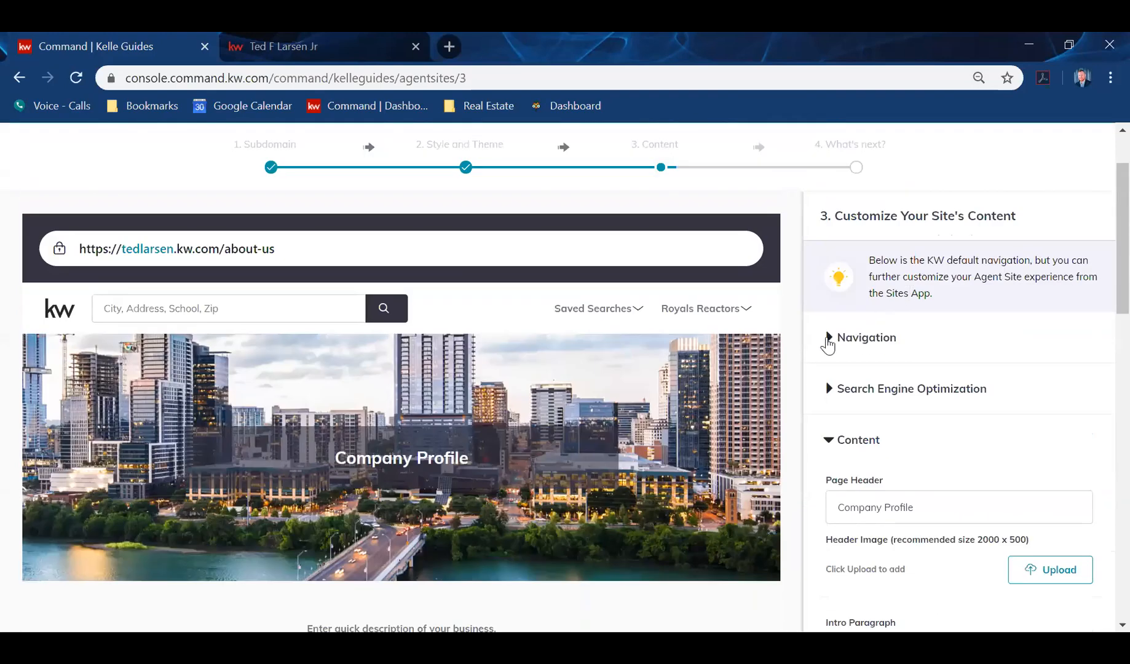
pyautogui.click(829, 339)
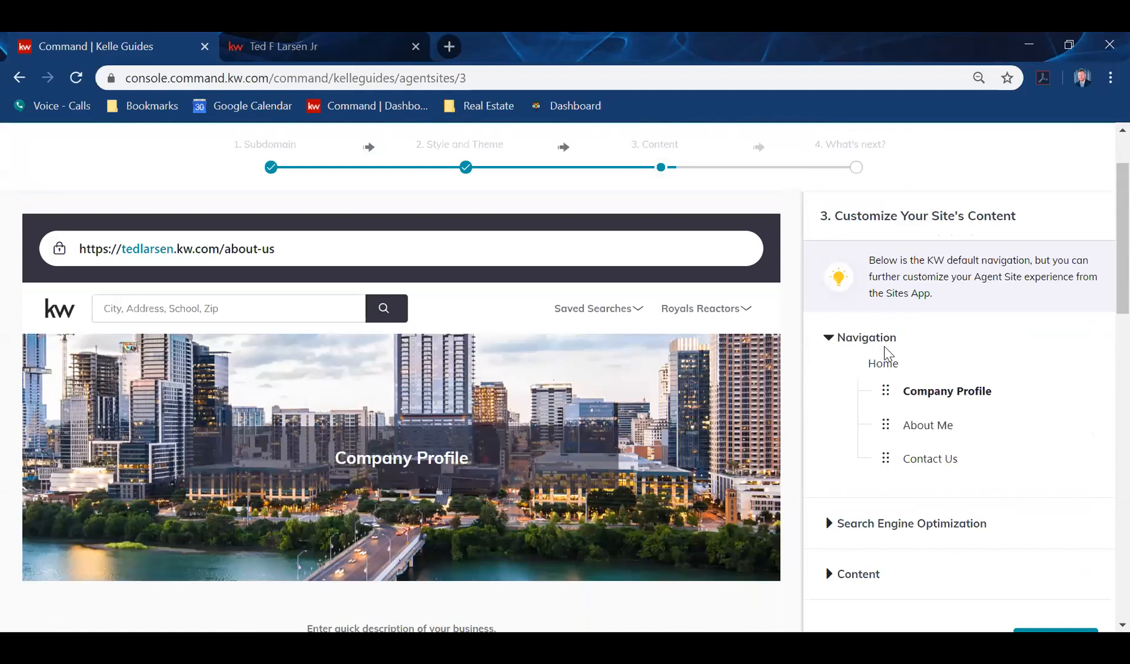
pyautogui.click(829, 338)
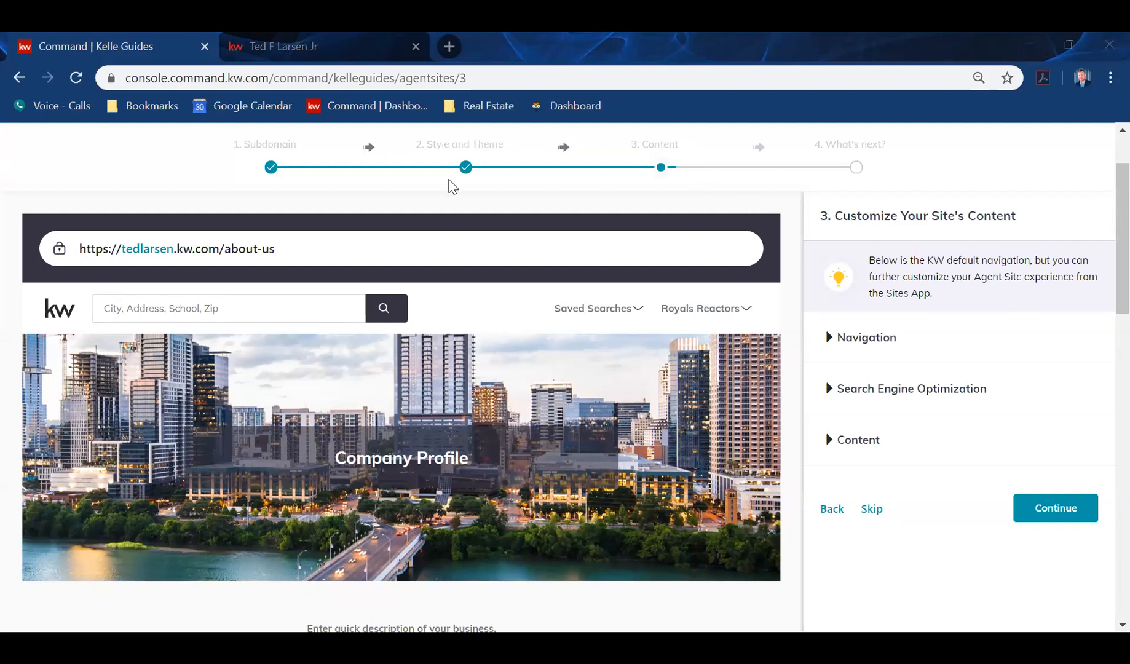
# Step: Examine the Company Profile page's header and header image settings under Content, rechecking the page list under Navigation
pyautogui.click(831, 456)
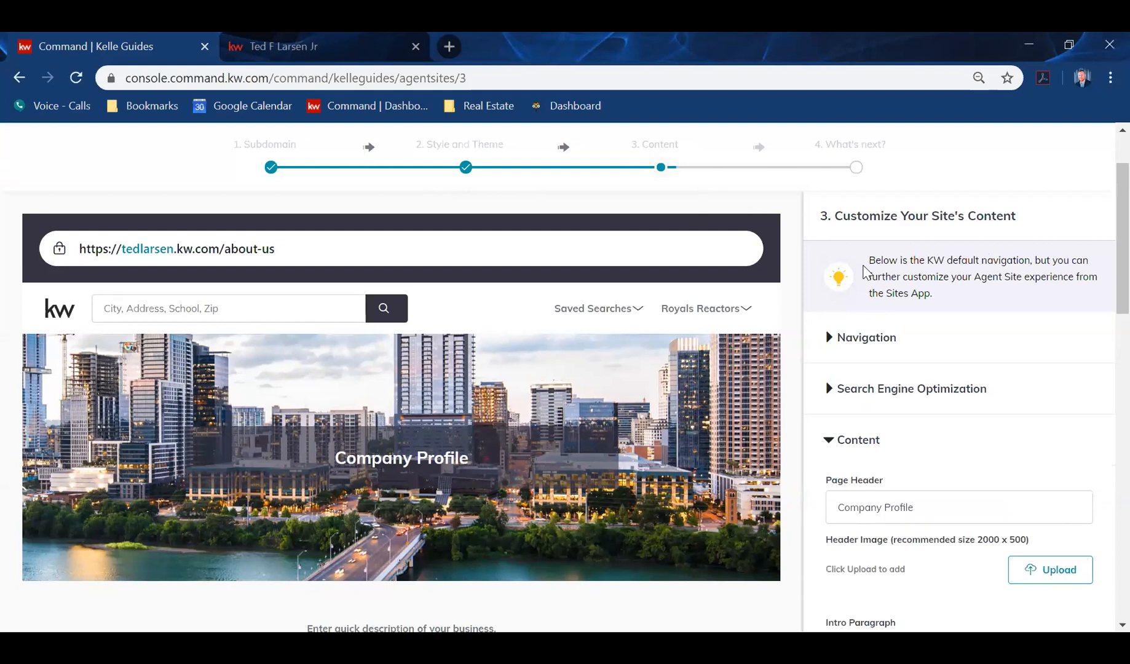
pyautogui.scroll(-3, 940, 286)
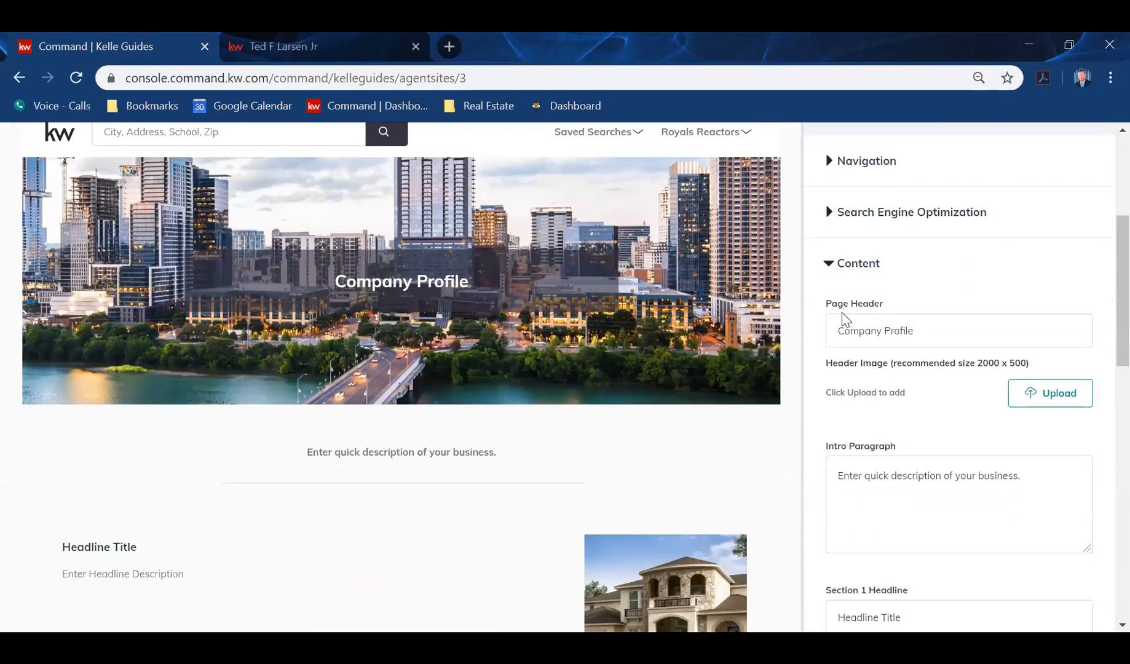
pyautogui.scroll(3, 536, 320)
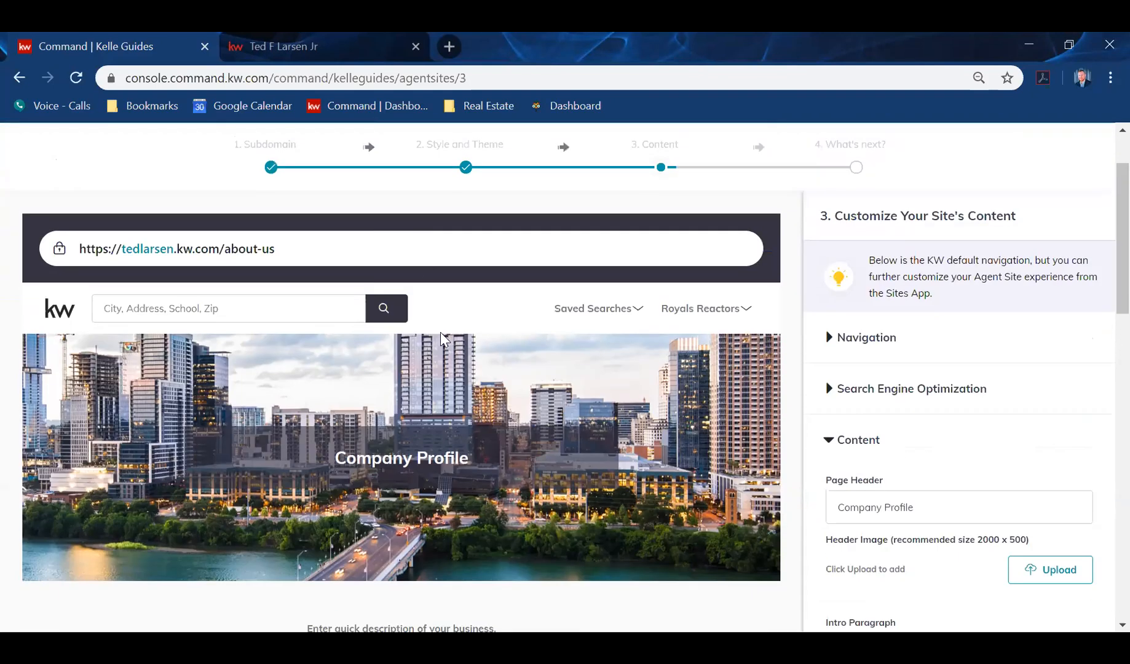
pyautogui.click(831, 336)
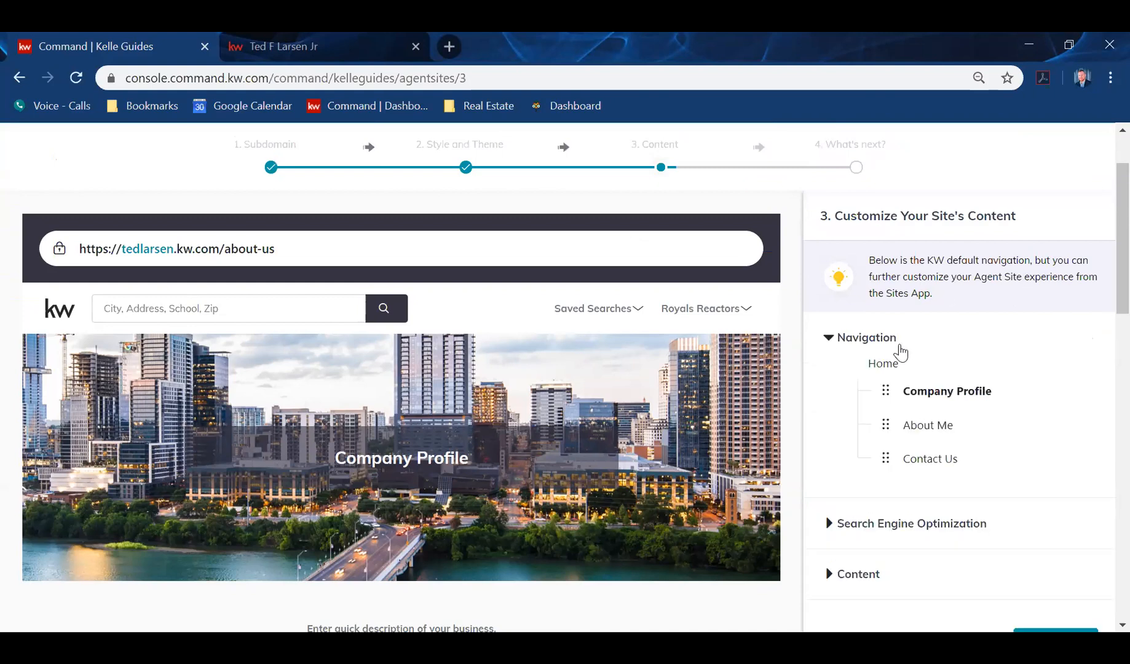
pyautogui.click(831, 338)
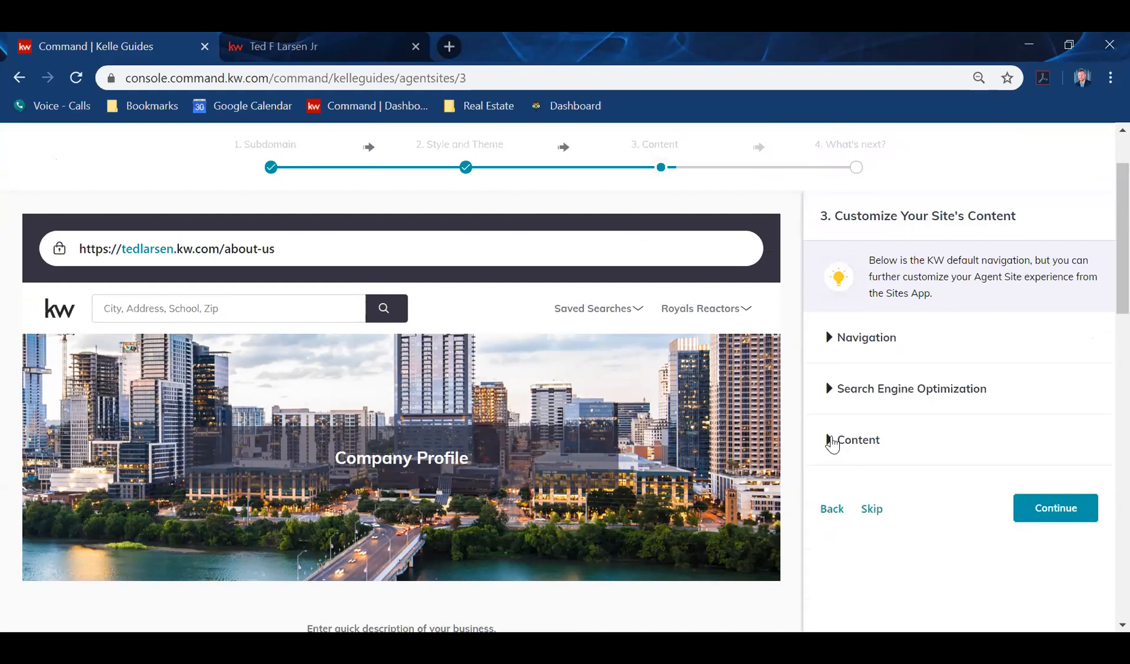
pyautogui.click(830, 441)
pyautogui.scroll(-2, 890, 421)
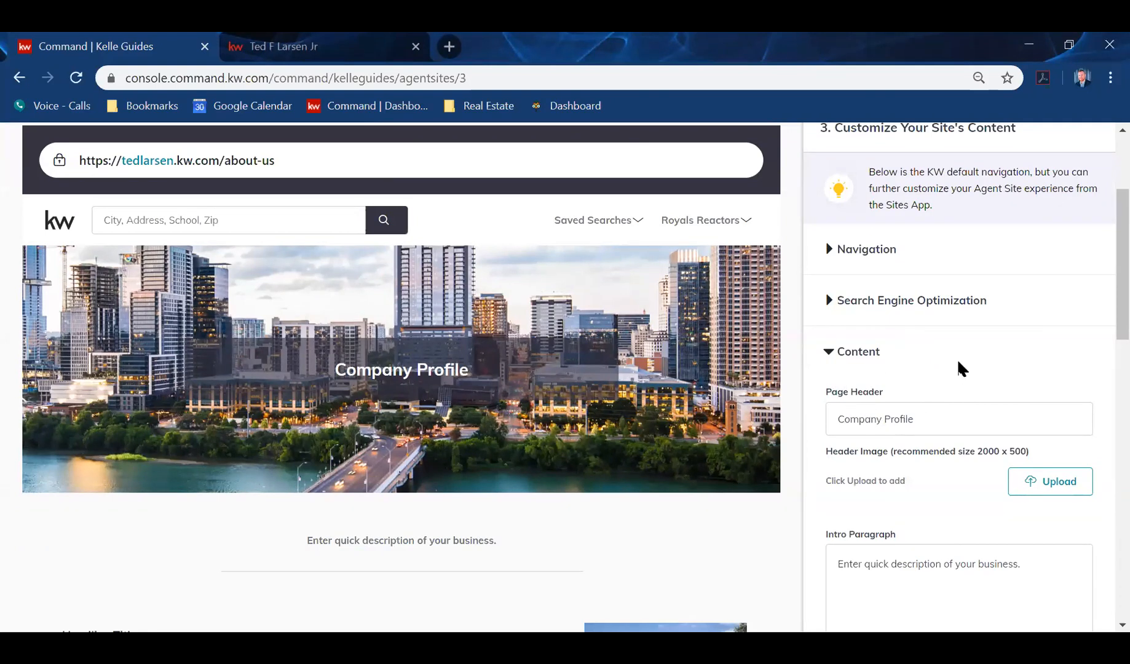
pyautogui.scroll(-2, 960, 369)
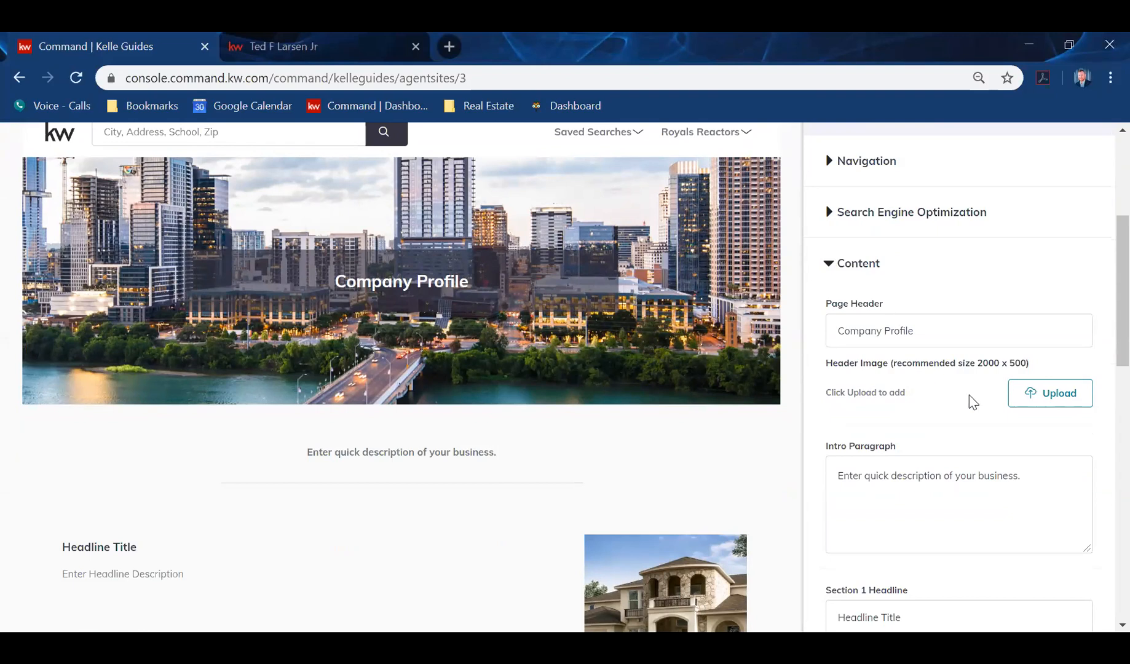
# Step: Replace the Company Profile's Intro Paragraph with "Testing The content" as a trial and clear the field again
pyautogui.scroll(-1, 908, 404)
pyautogui.scroll(-1, 908, 404)
pyautogui.scroll(-2, 907, 404)
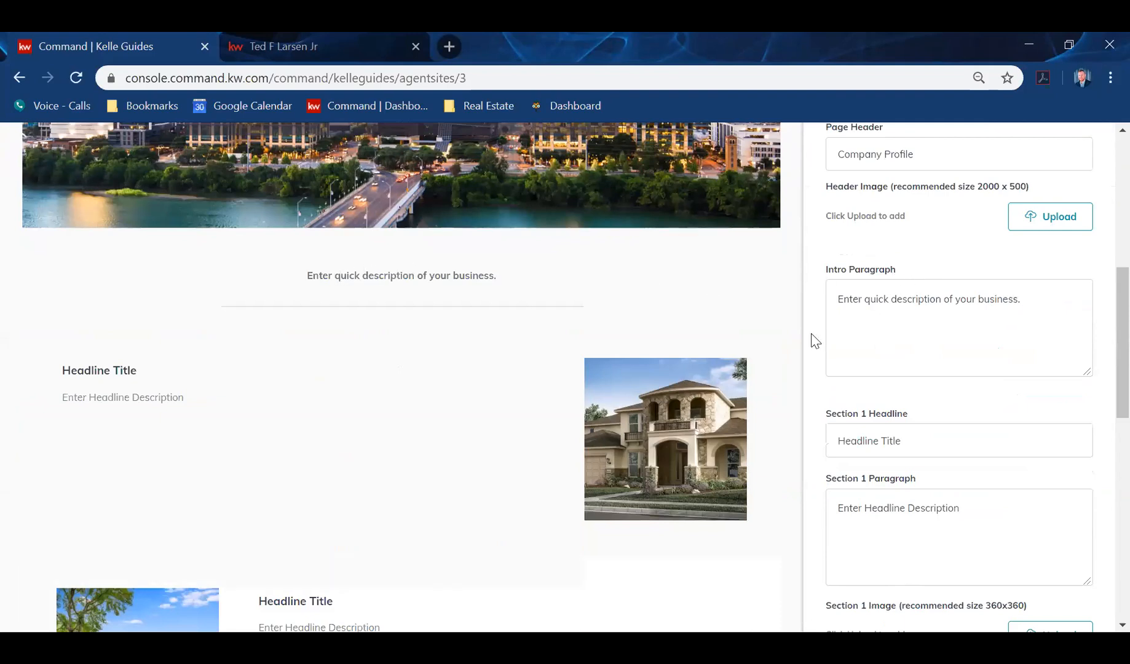
pyautogui.click(938, 314)
pyautogui.hotkey('ctrl', 'a')
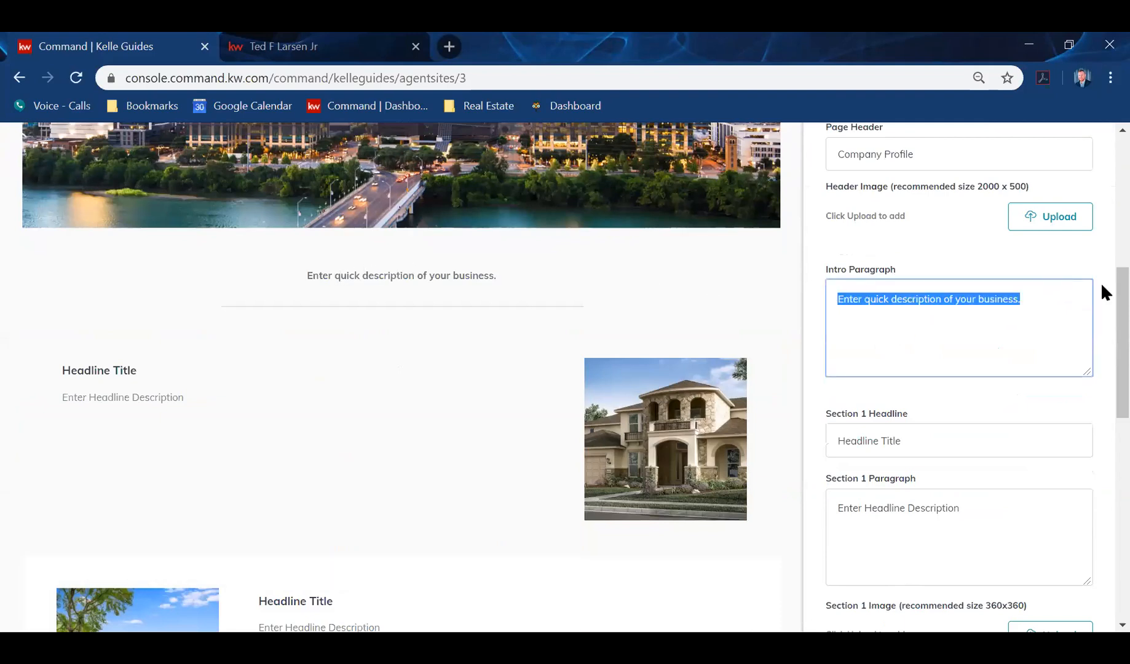
pyautogui.write('Testing')
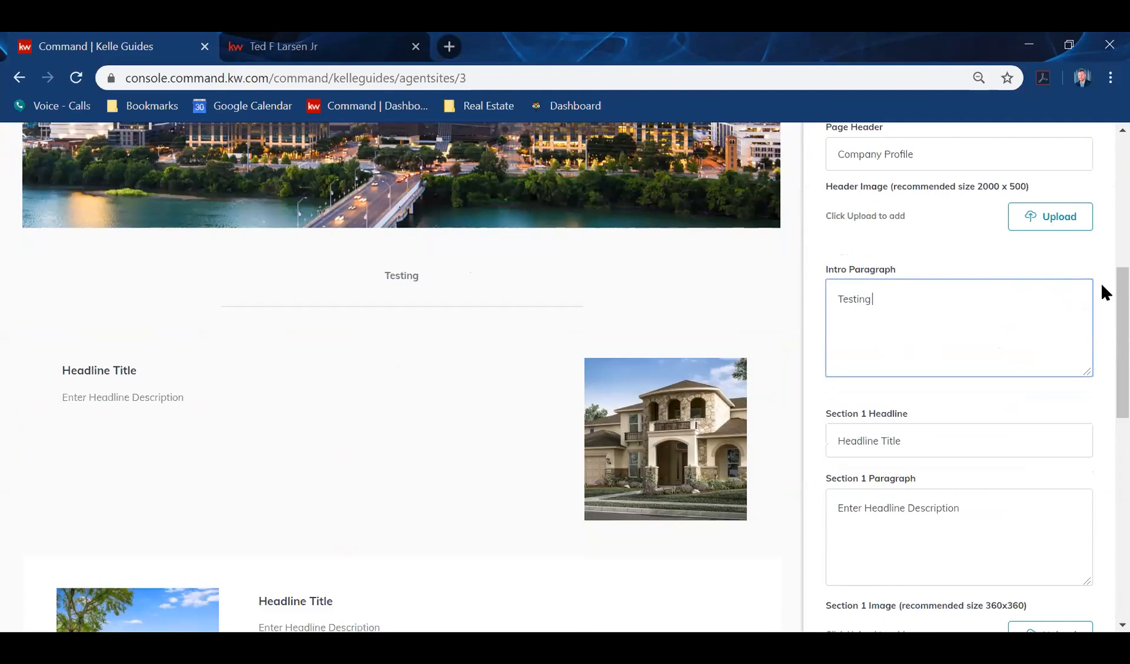
pyautogui.write(' The content')
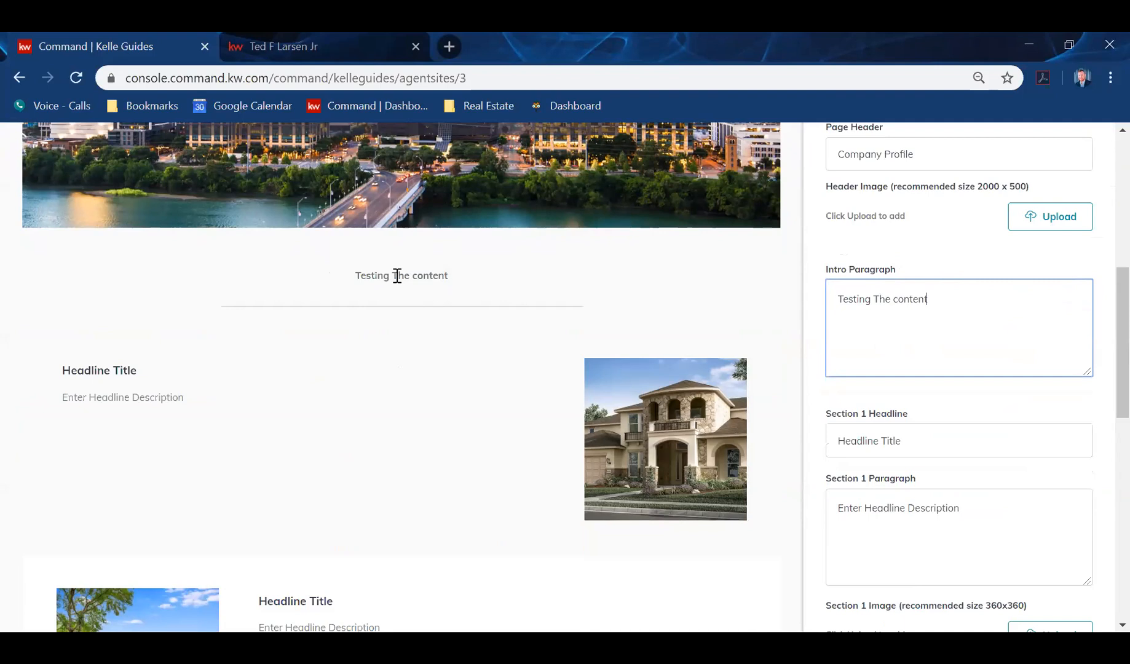
pyautogui.moveTo(951, 298); pyautogui.dragTo(800, 290)
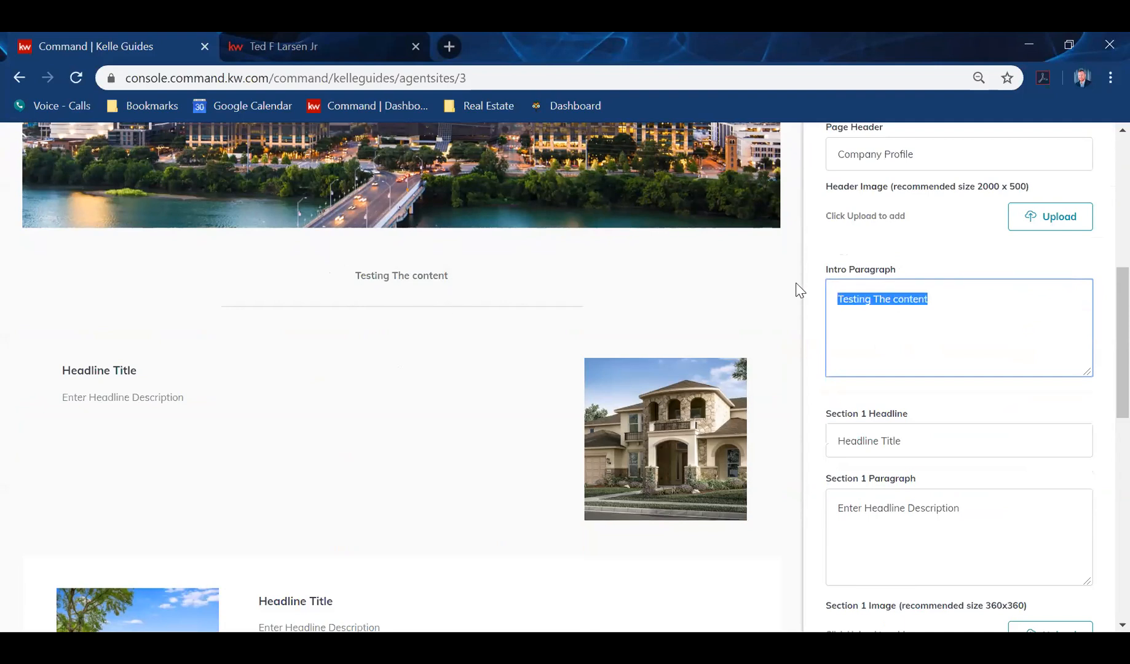
pyautogui.press('BackSpace')
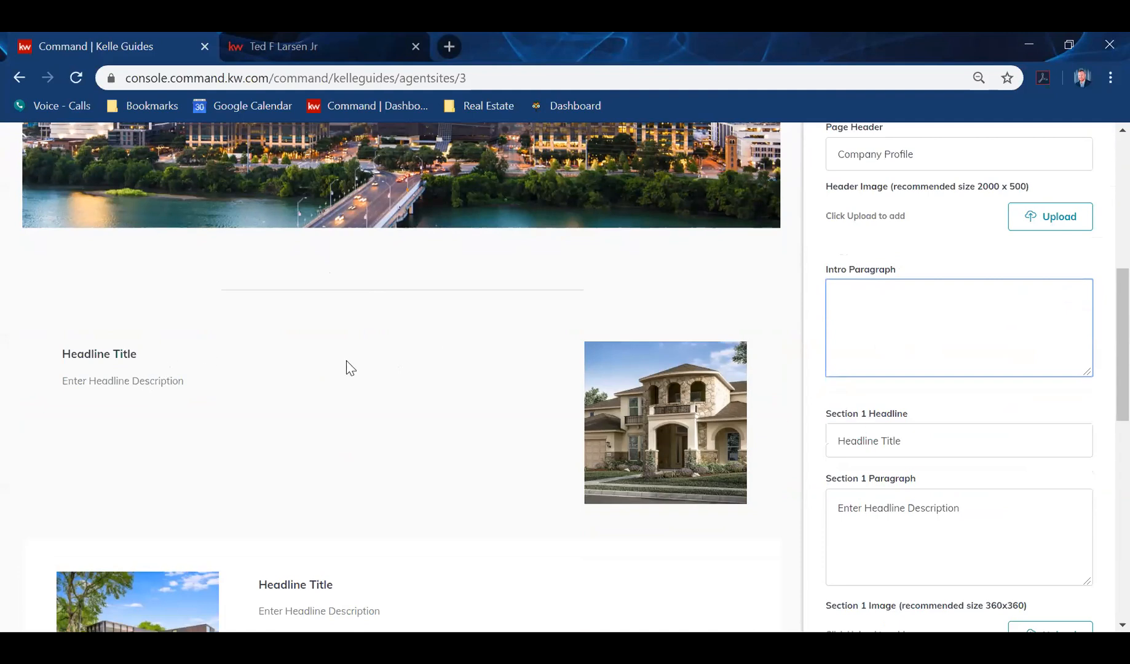
# Step: Change the Section 1 Headline of the Company Profile page to "Testing"
pyautogui.scroll(-2, 656, 331)
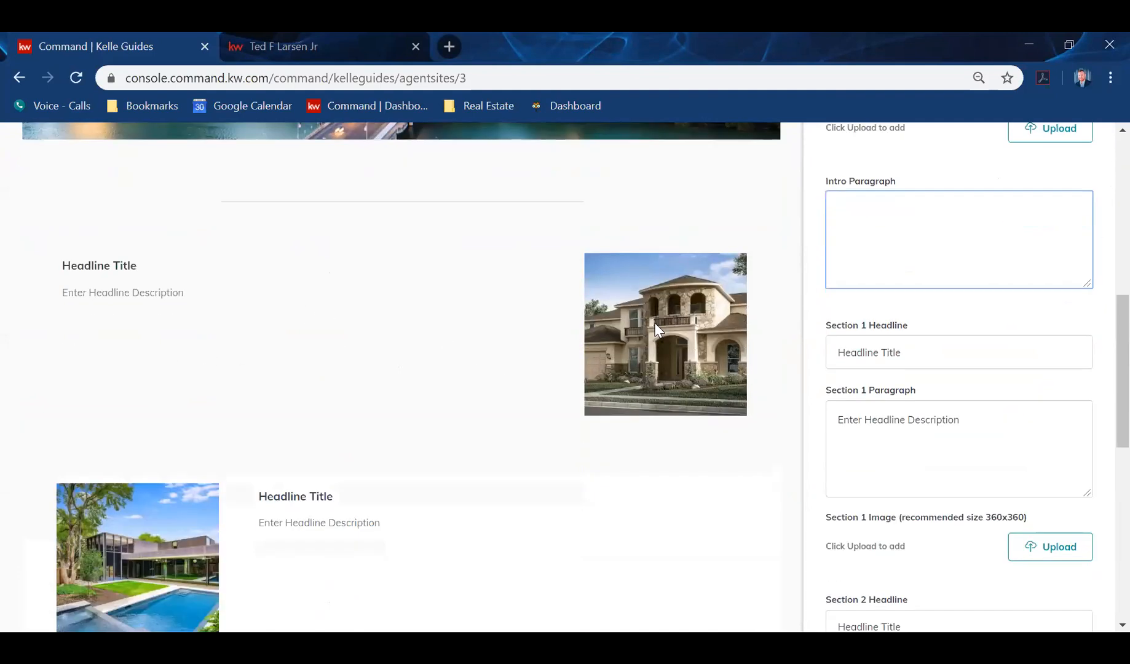
pyautogui.tripleClick(933, 352)
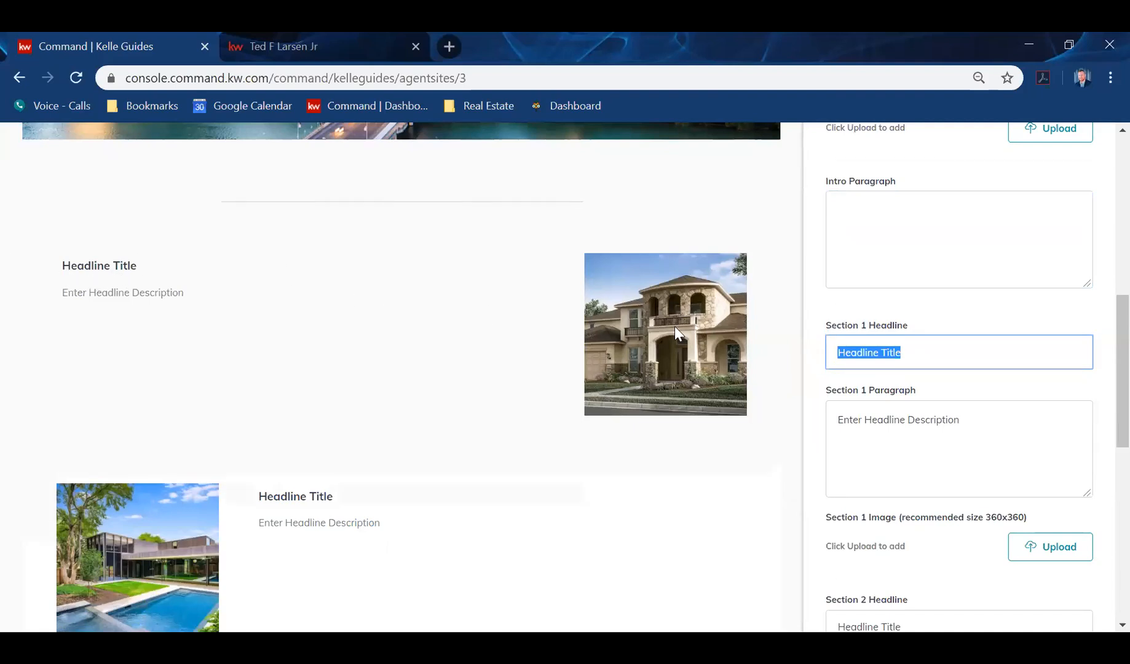
pyautogui.write('T')
pyautogui.write('sting')
pyautogui.press('BackSpace')
pyautogui.press('BackSpace')
pyautogui.press('BackSpace')
pyautogui.press('BackSpace')
pyautogui.write('esting')
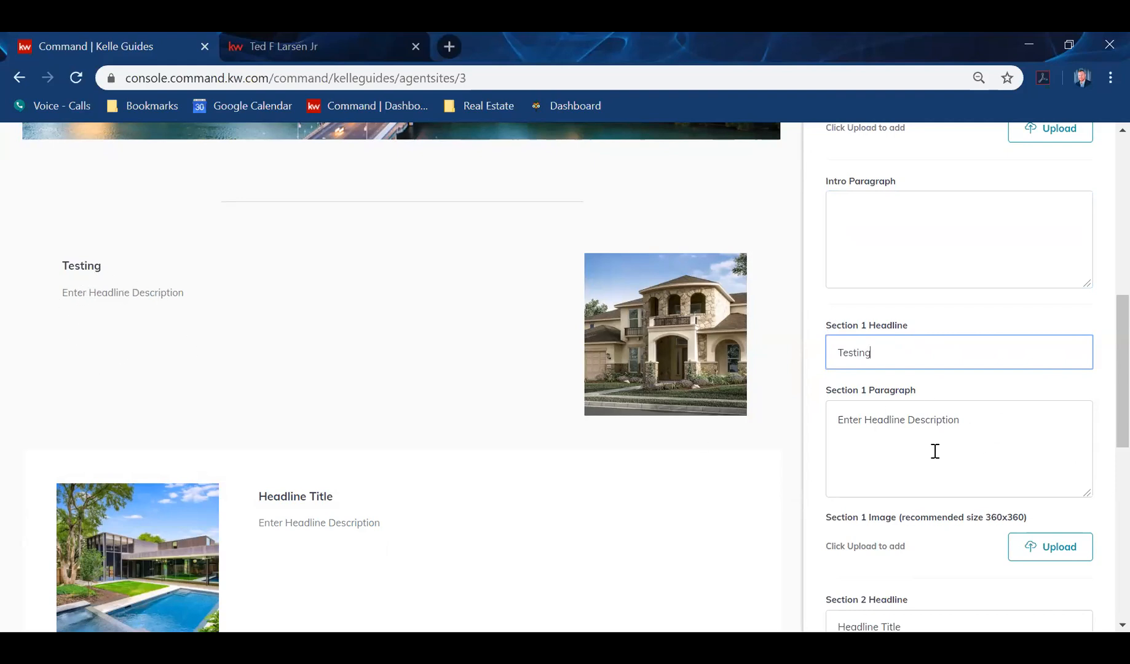
# Step: Look through the Company Profile's remaining section, image and footer fields alongside the matching parts of the page preview
pyautogui.scroll(-1, 897, 287)
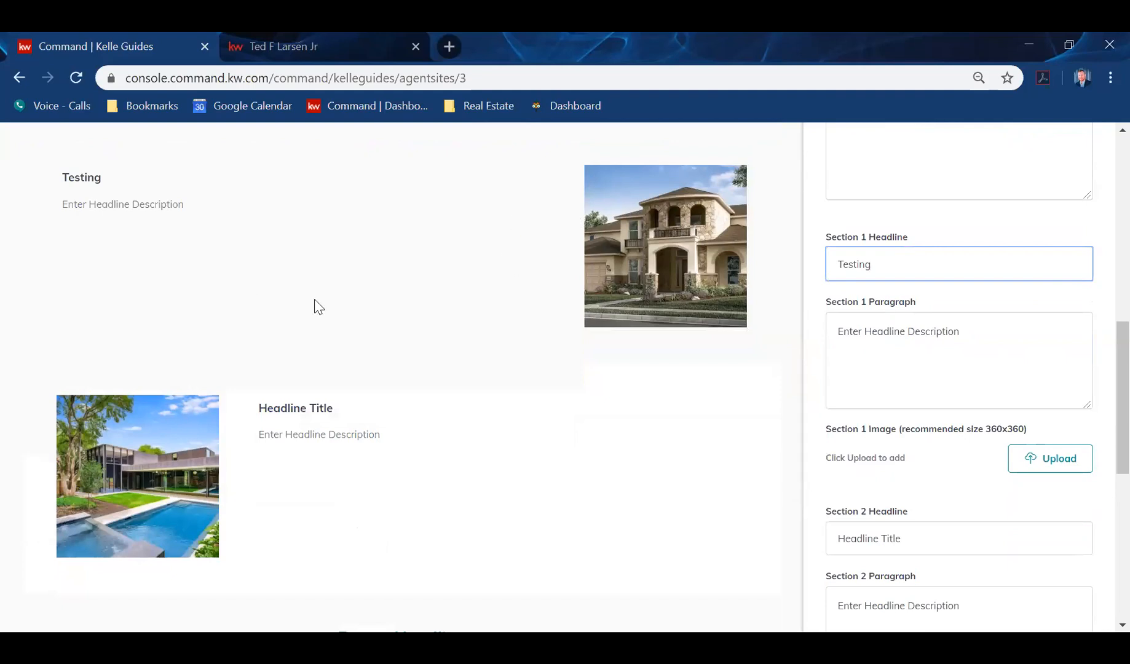
pyautogui.scroll(-1, 991, 332)
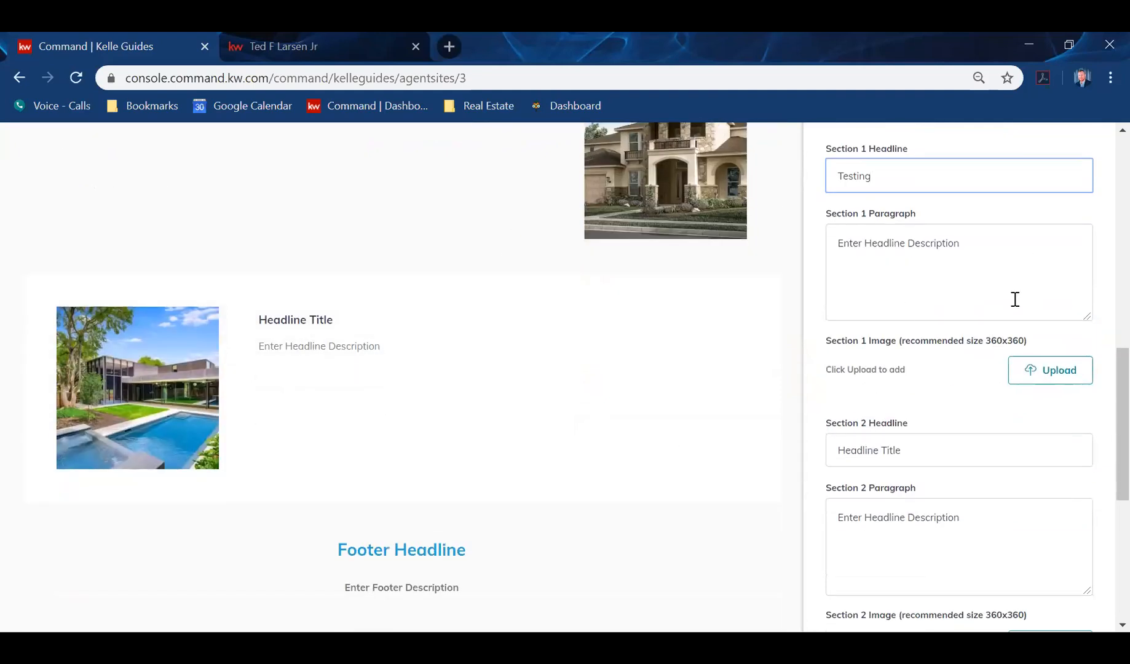
pyautogui.scroll(2, 984, 300)
pyautogui.scroll(-3, 1021, 517)
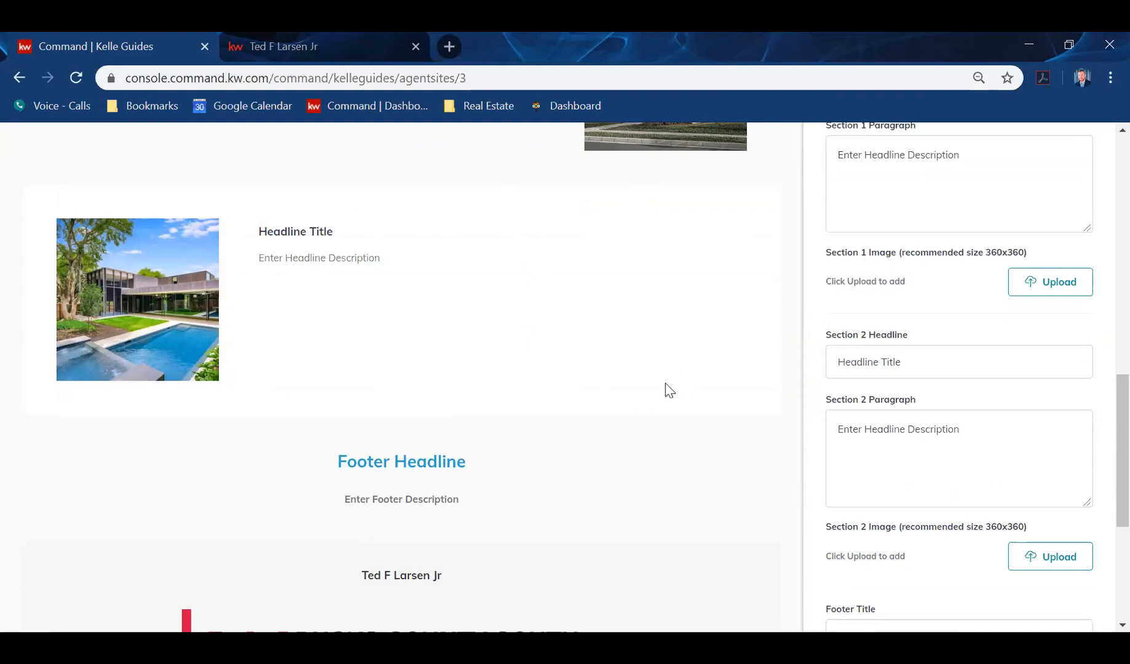
pyautogui.scroll(10, 970, 381)
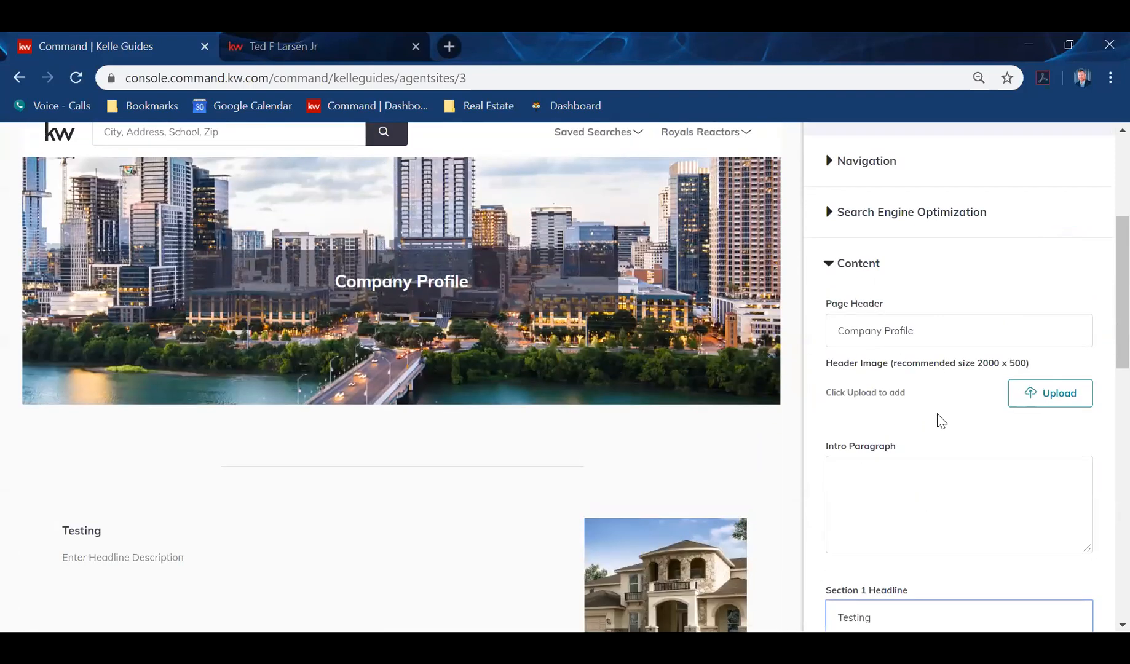
pyautogui.scroll(-10, 939, 419)
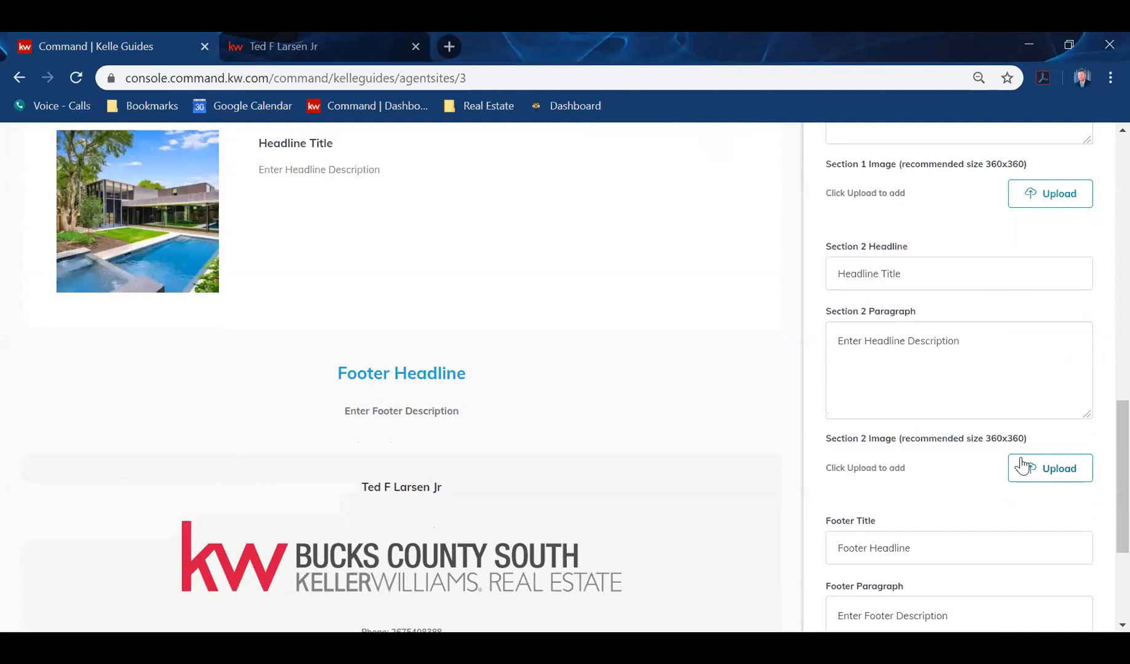
pyautogui.scroll(-2, 960, 459)
pyautogui.scroll(-1, 901, 427)
pyautogui.scroll(-1, 901, 427)
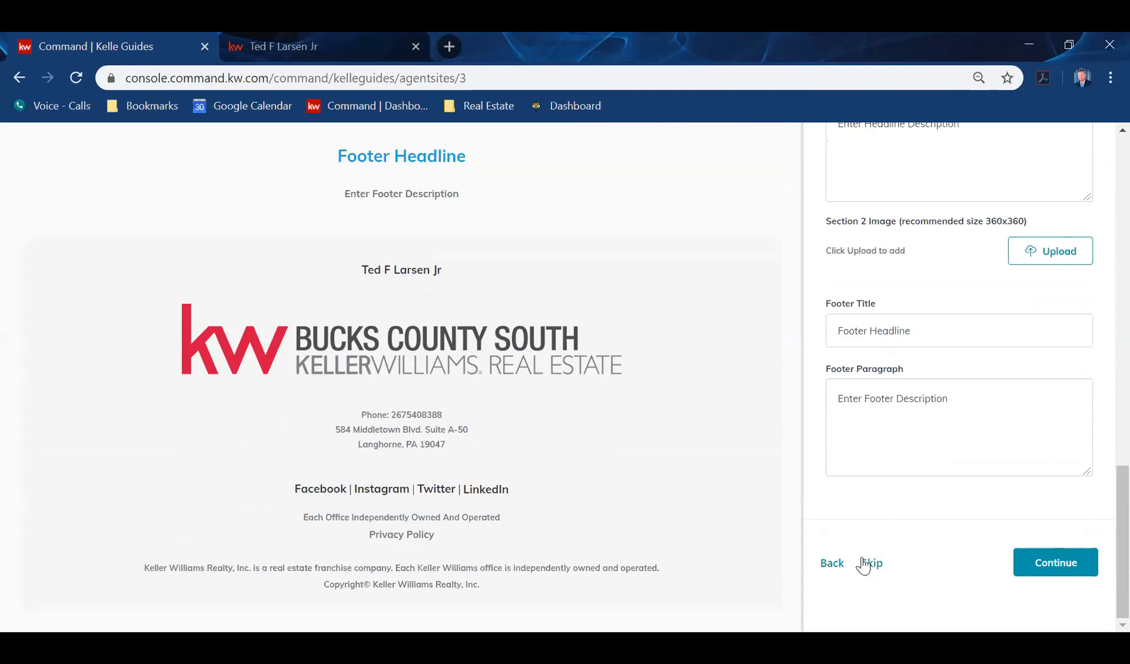
# Step: Continue from Company Profile to the About Me page, show the page list, and skip ahead to Contact Us
pyautogui.click(1058, 565)
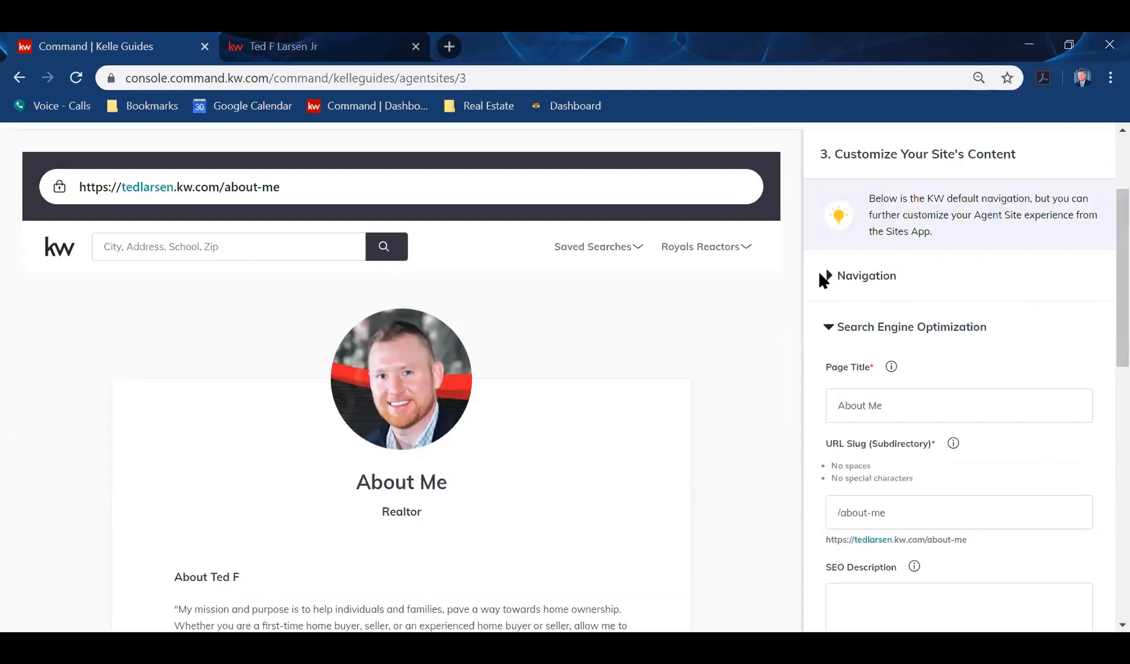
pyautogui.click(822, 277)
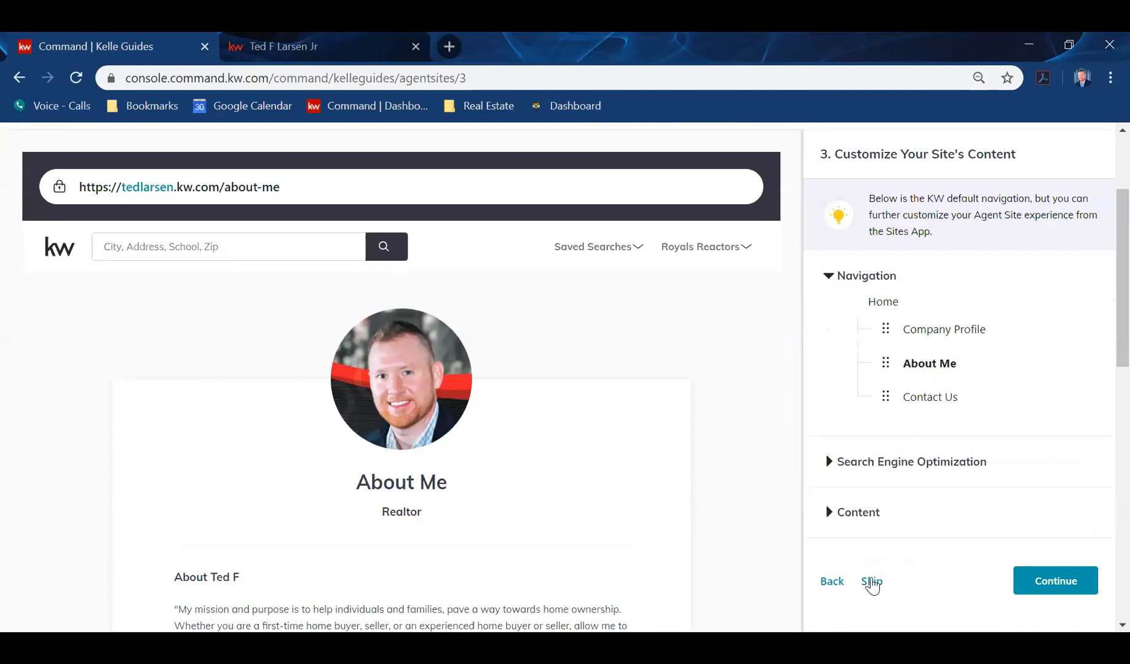
pyautogui.click(873, 586)
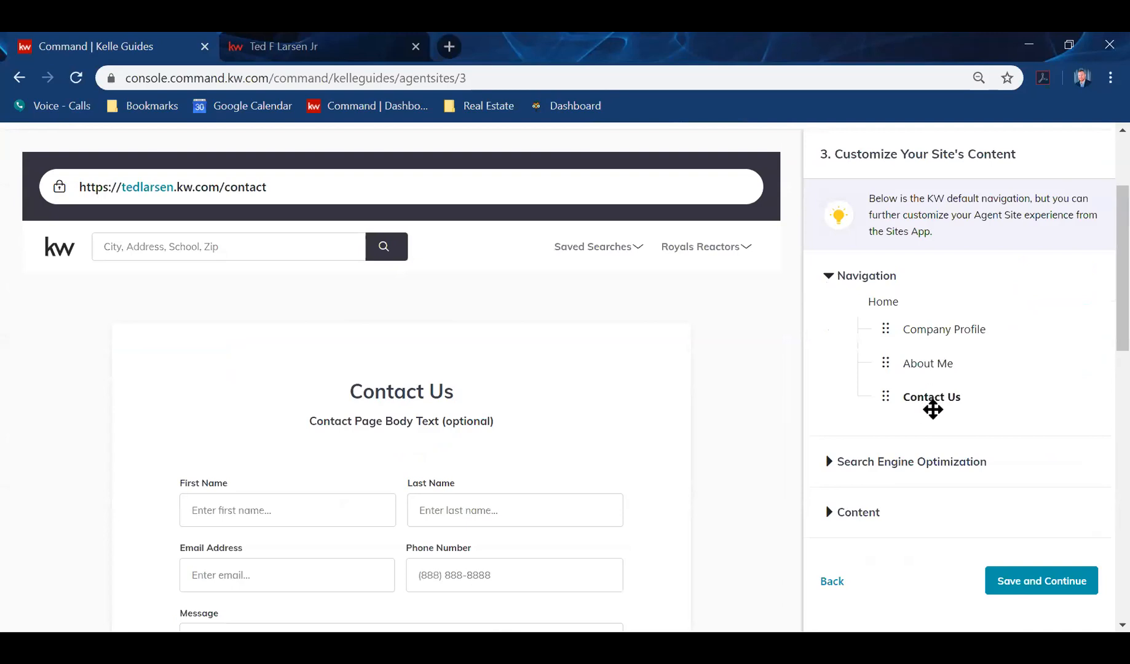
# Step: Open the Contact Us page's Search Engine Optimization settings and set its URL slug to contact-me
pyautogui.click(823, 283)
pyautogui.click(825, 335)
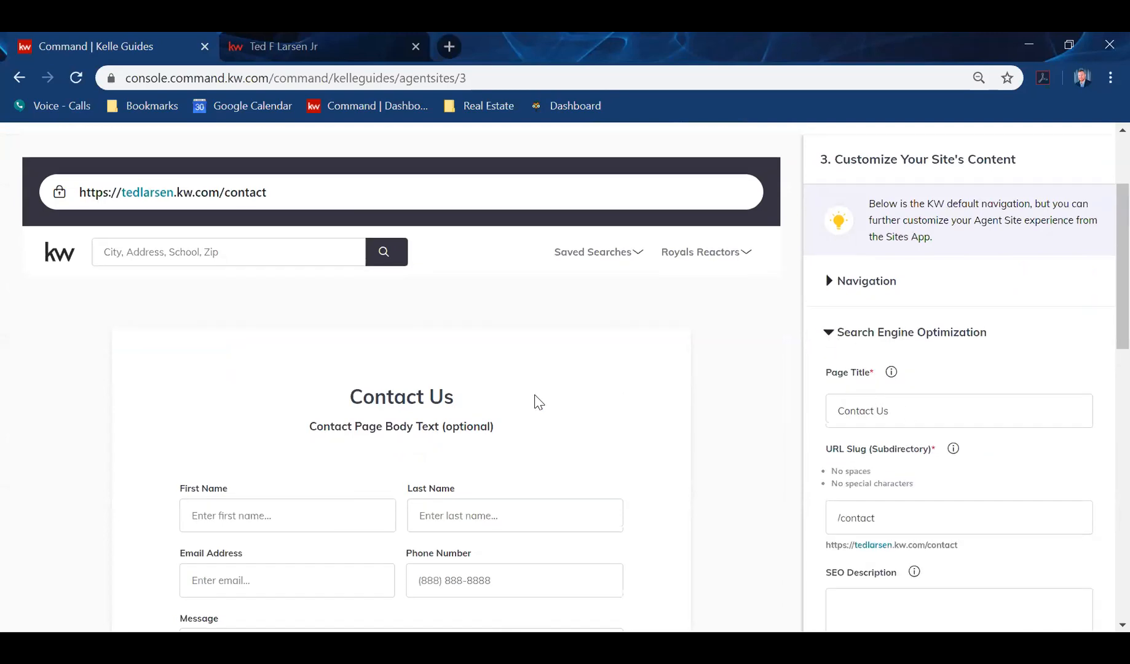
pyautogui.scroll(2, 456, 384)
pyautogui.scroll(-2, 490, 428)
pyautogui.scroll(-1, 491, 428)
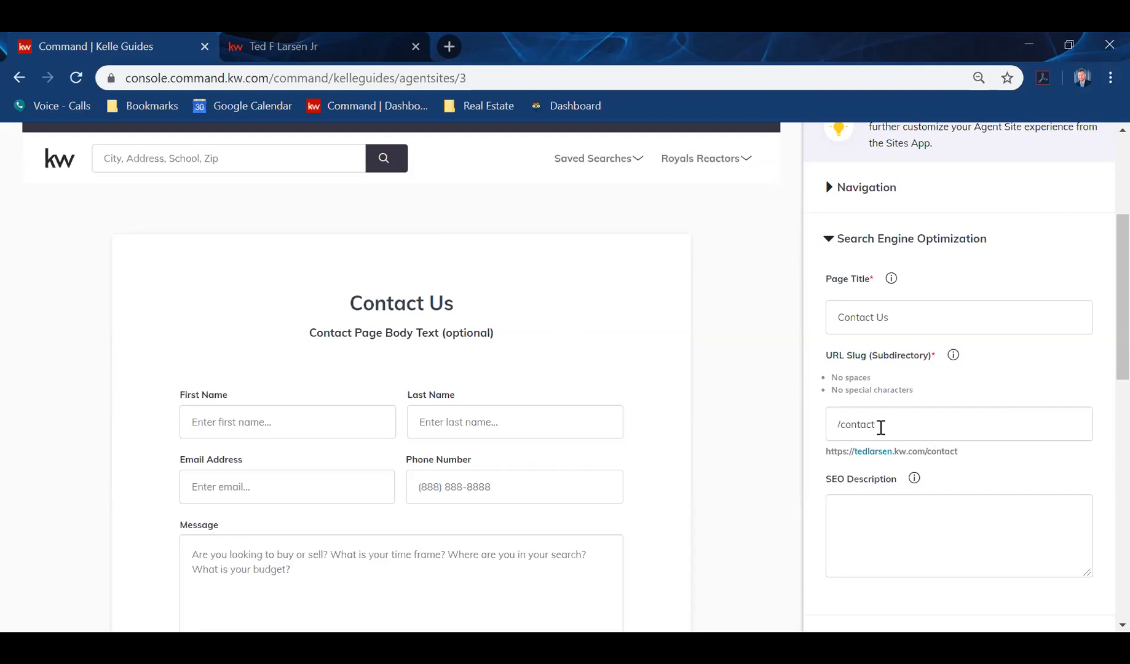
pyautogui.click(894, 431)
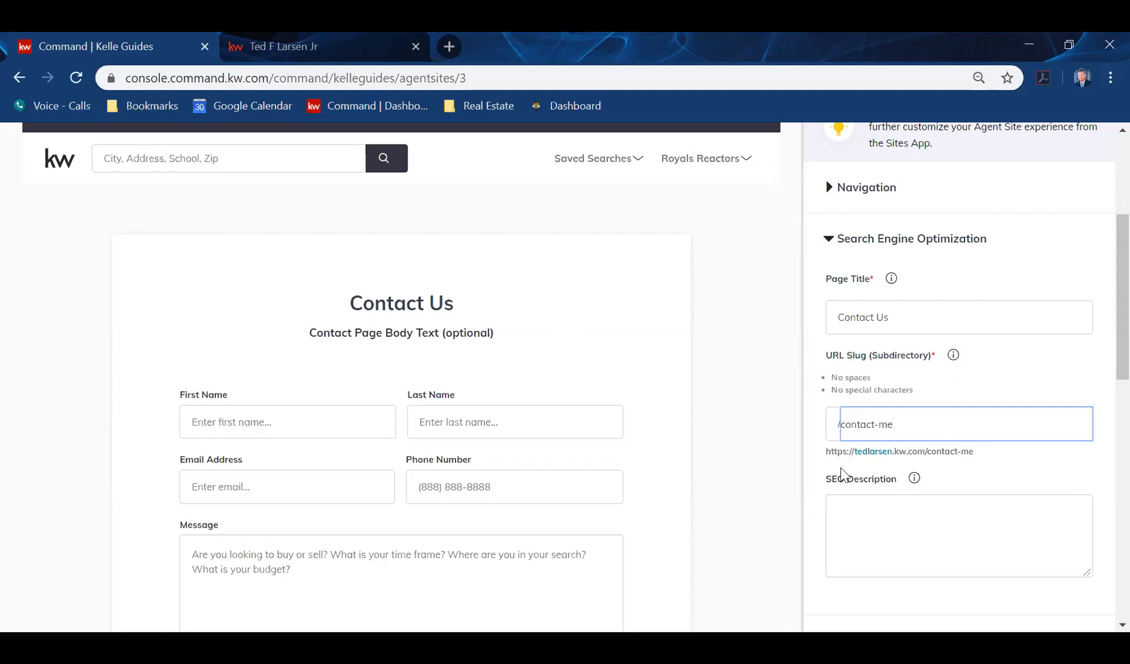
# Step: Review the Contact Us page's SEO fields and preview, and save the content to continue to the What's next stage
pyautogui.scroll(-1, 875, 491)
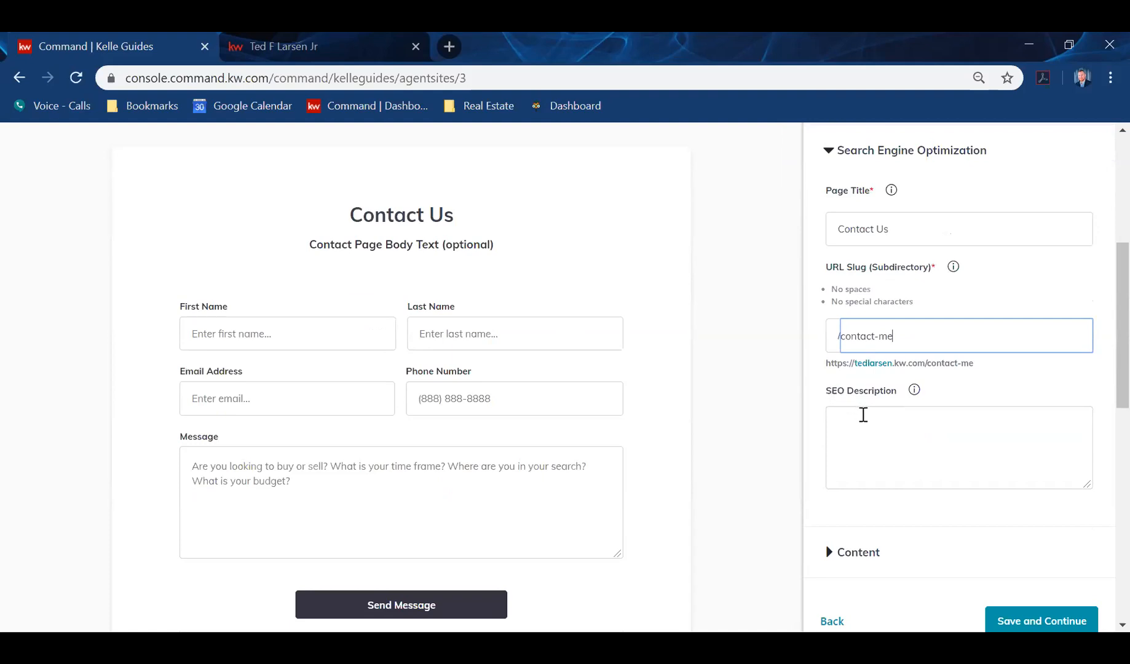
pyautogui.scroll(-1, 884, 435)
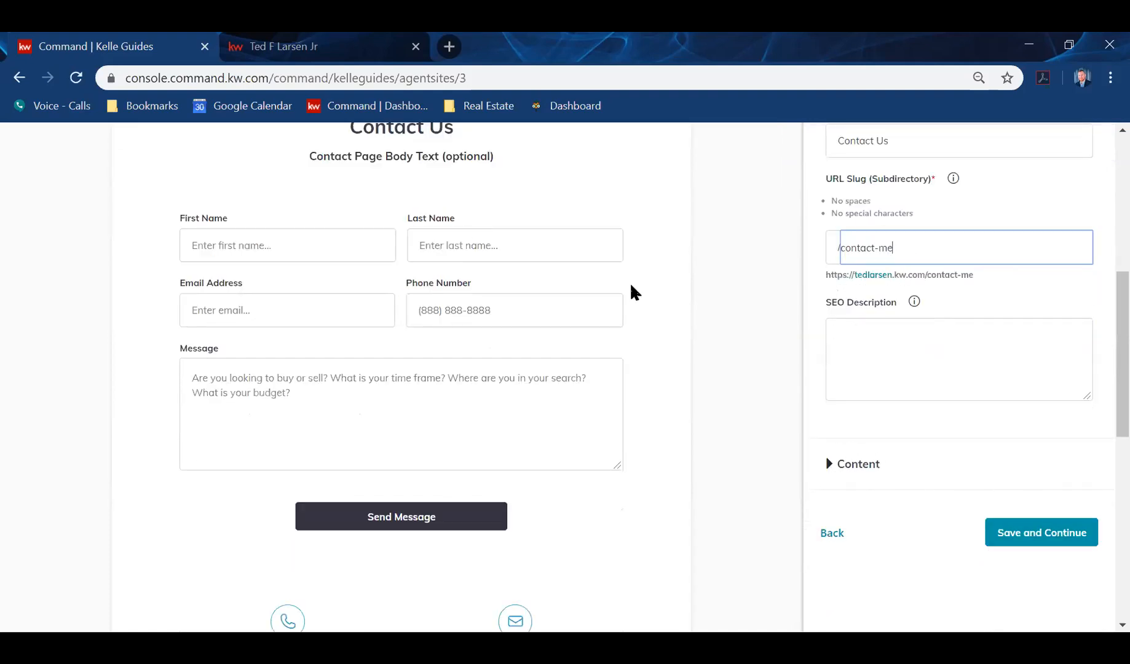
pyautogui.scroll(5, 858, 283)
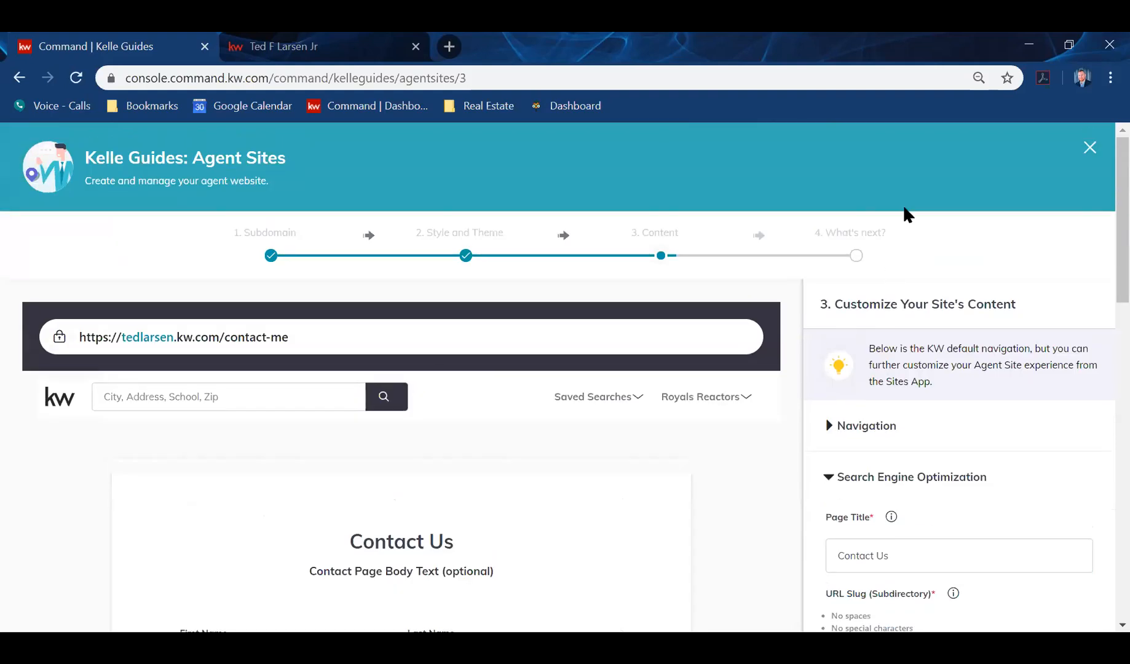
pyautogui.scroll(-8, 906, 356)
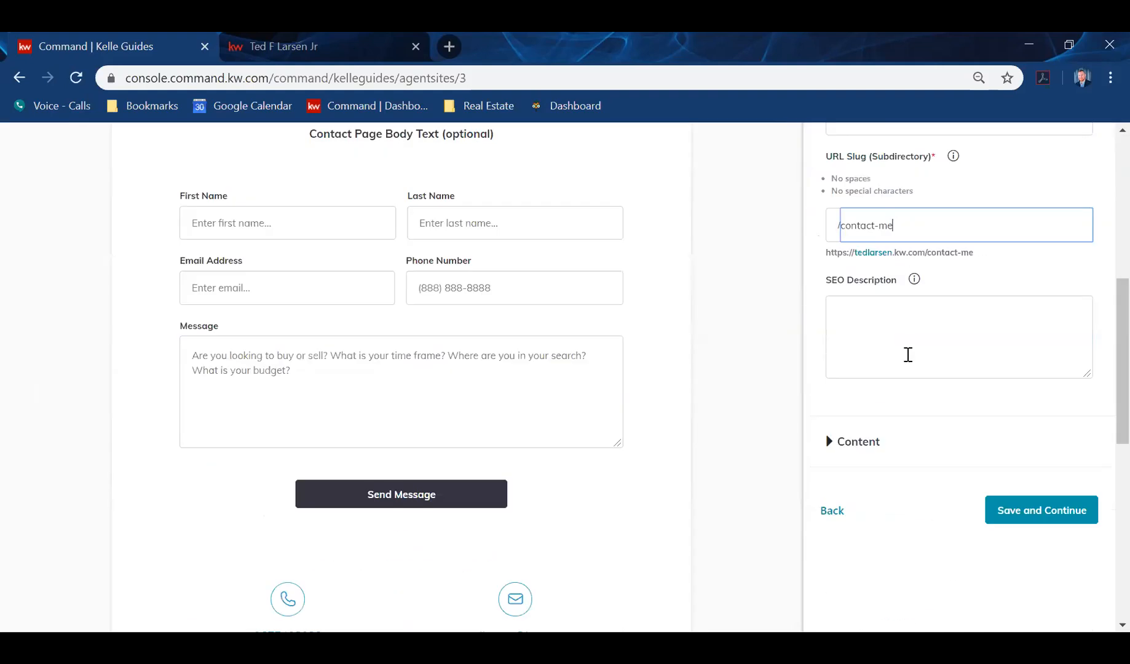
pyautogui.click(1037, 159)
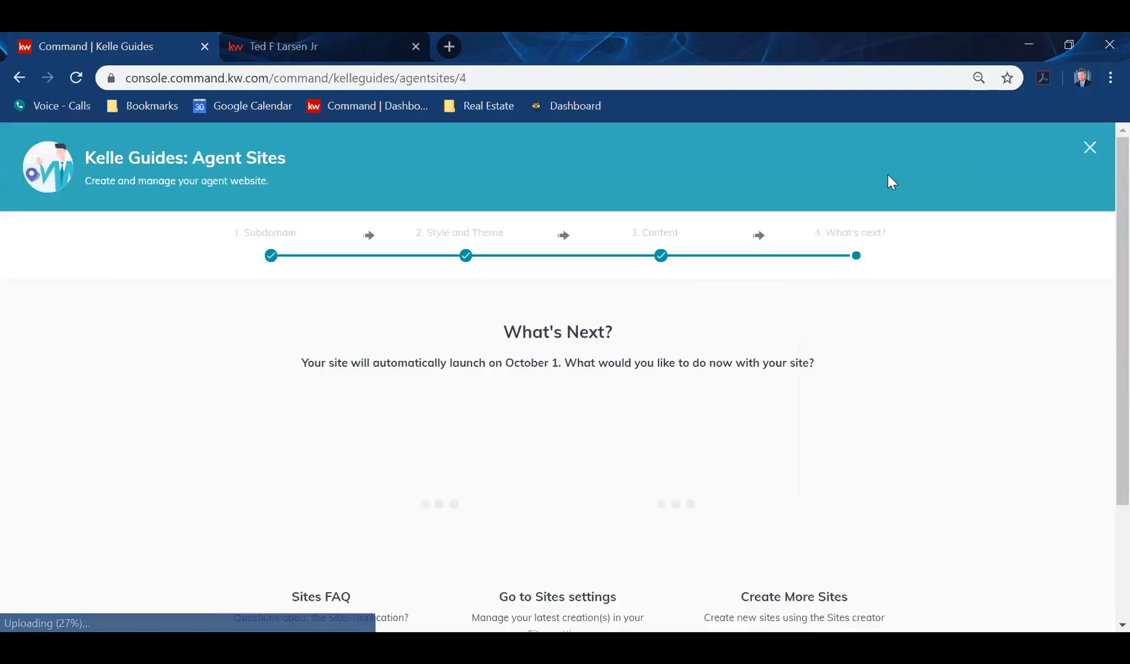
# Step: Look over the What's Next options for the site and close the Agent Sites Kelle Guide
pyautogui.scroll(-2, 774, 280)
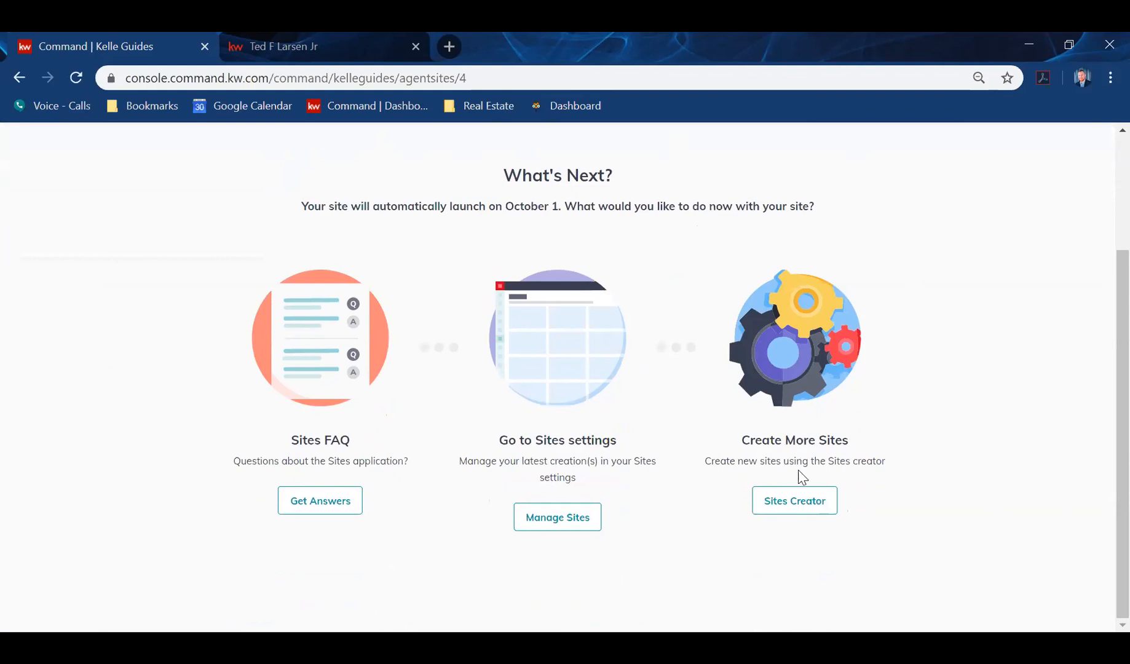
pyautogui.scroll(3, 840, 434)
pyautogui.click(1090, 147)
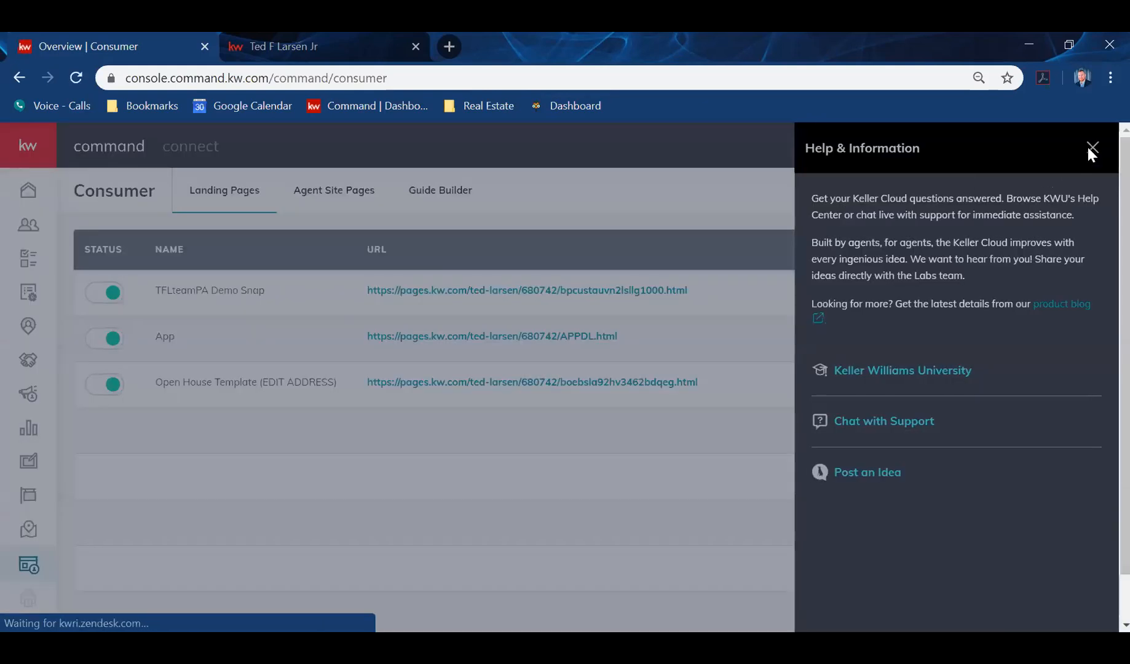
# Step: Close the Help & Information panel and show the list of Agent Site Pages in Consumer
pyautogui.click(1090, 145)
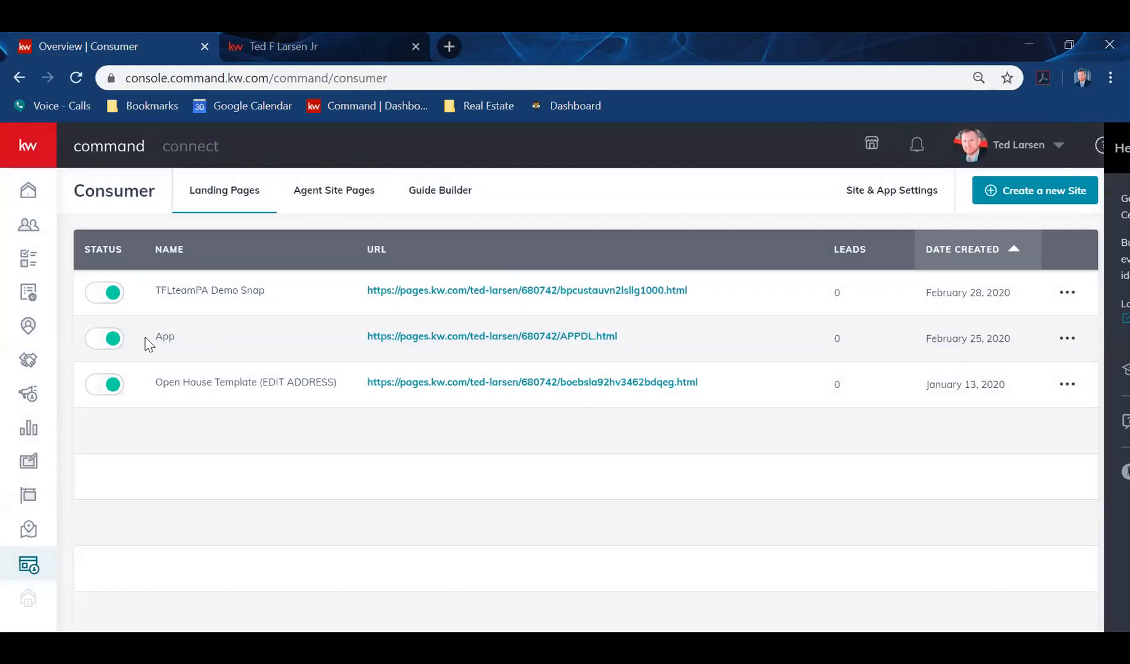
pyautogui.click(28, 566)
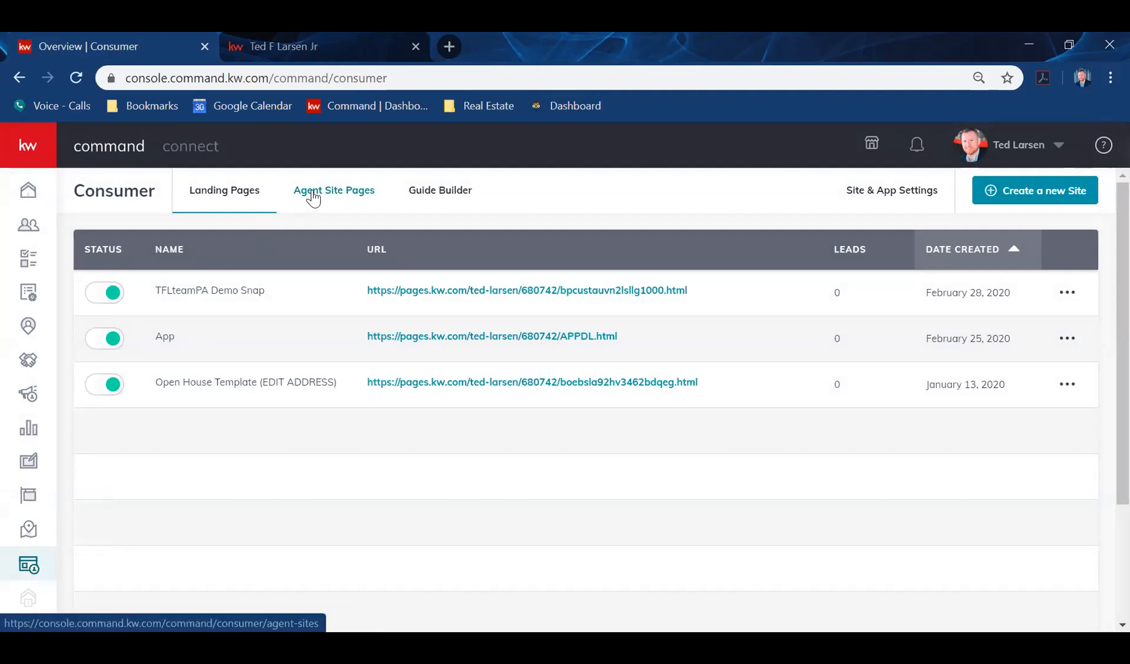
pyautogui.click(314, 196)
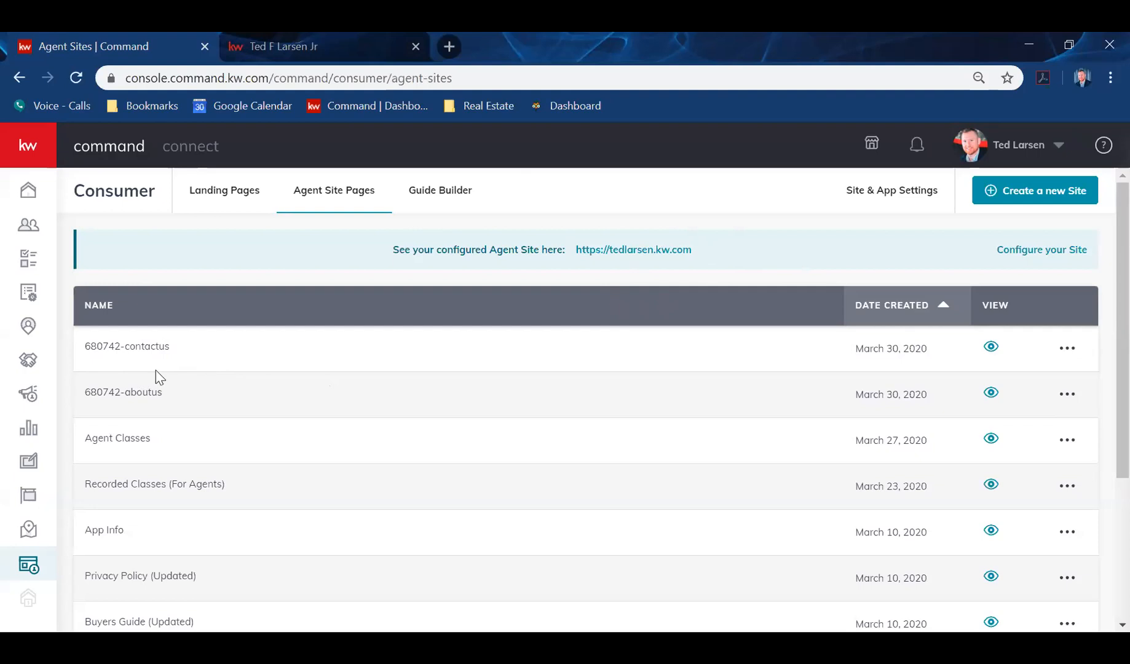
# Step: Switch to the live agent site, reload it, and open the first About Me entry listed under Your Agent
pyautogui.click(270, 42)
pyautogui.click(76, 77)
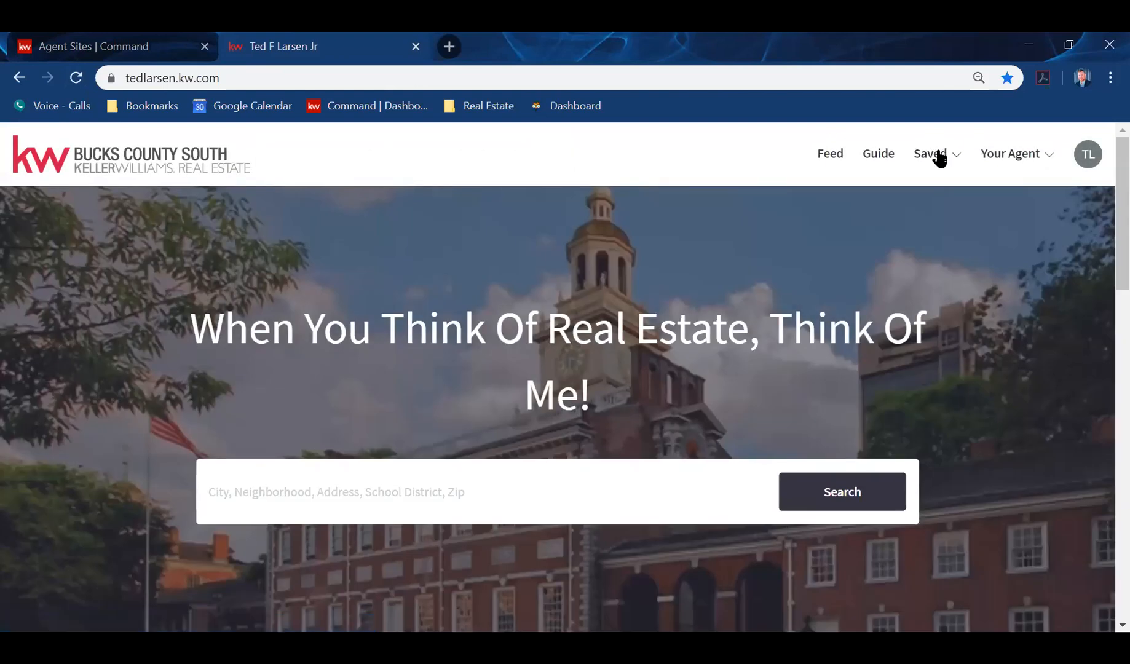
pyautogui.click(938, 155)
pyautogui.click(983, 155)
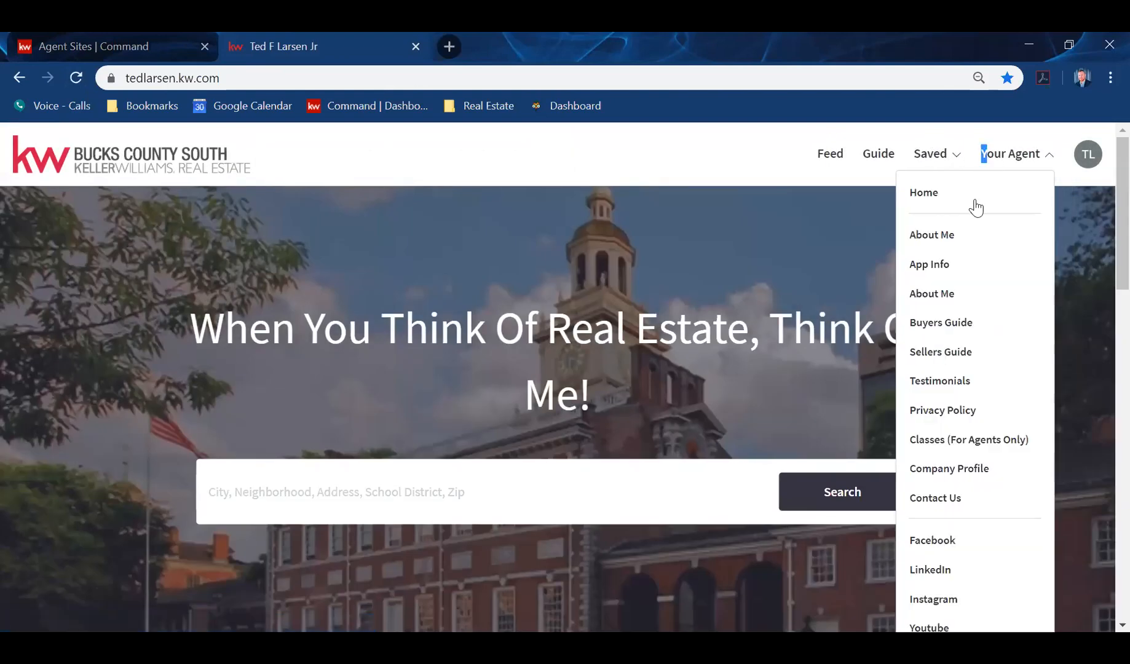
pyautogui.click(942, 239)
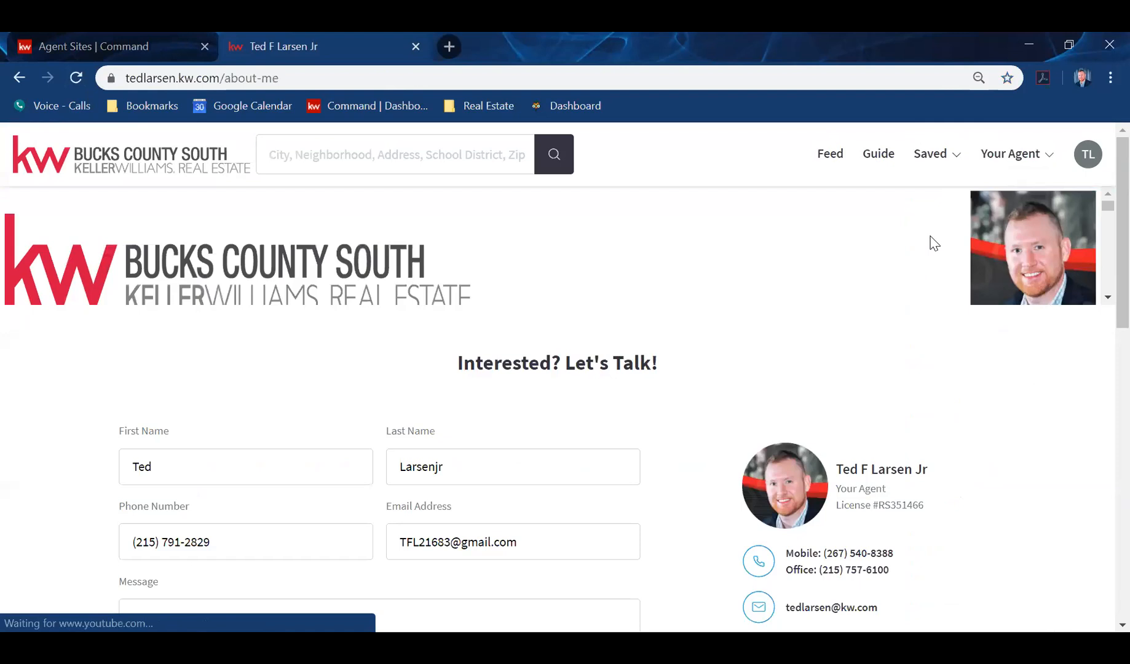
# Step: Compare the two About Me entries under Your Agent on the live site by opening each one
pyautogui.click(1003, 162)
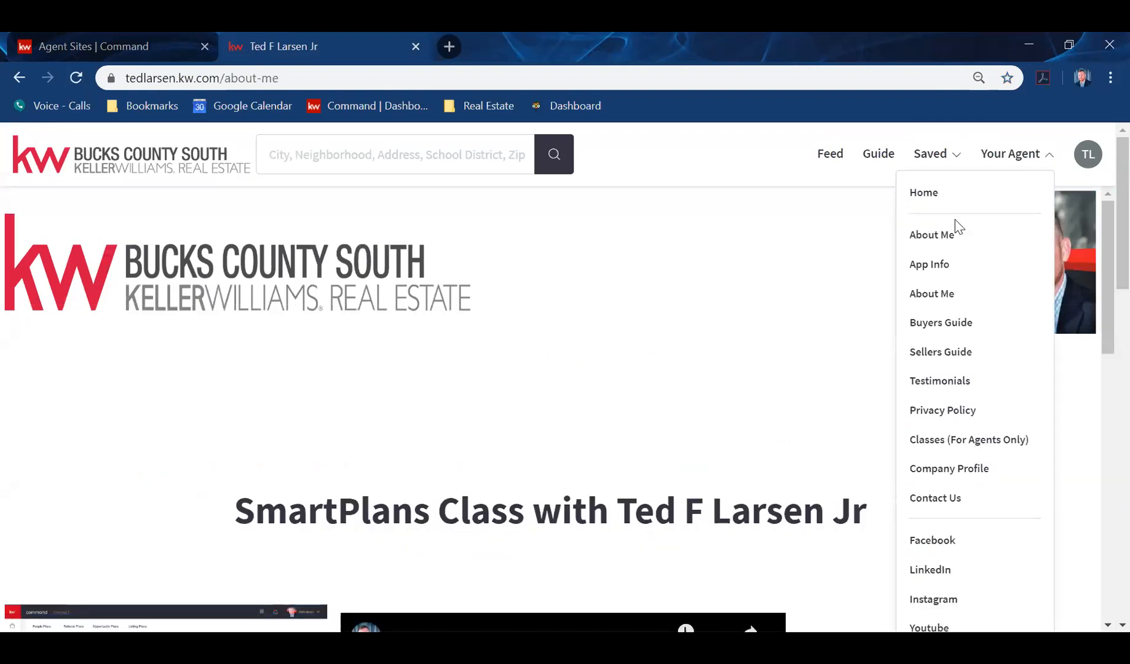
pyautogui.click(934, 294)
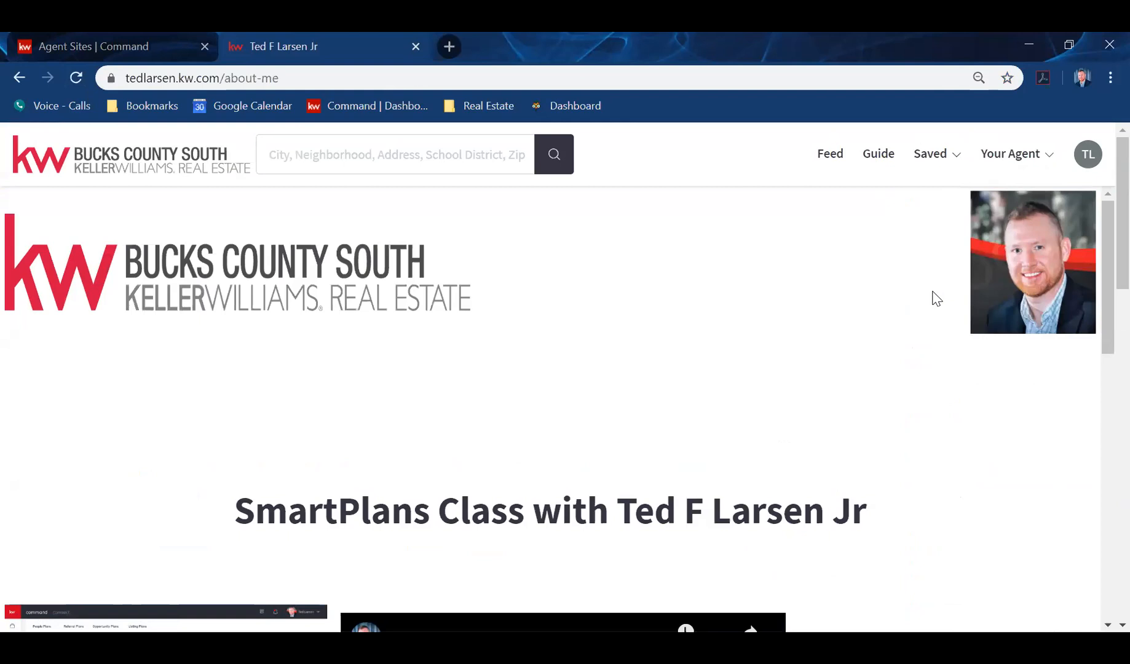
pyautogui.scroll(-3, 631, 283)
pyautogui.scroll(3, 631, 283)
pyautogui.click(1010, 153)
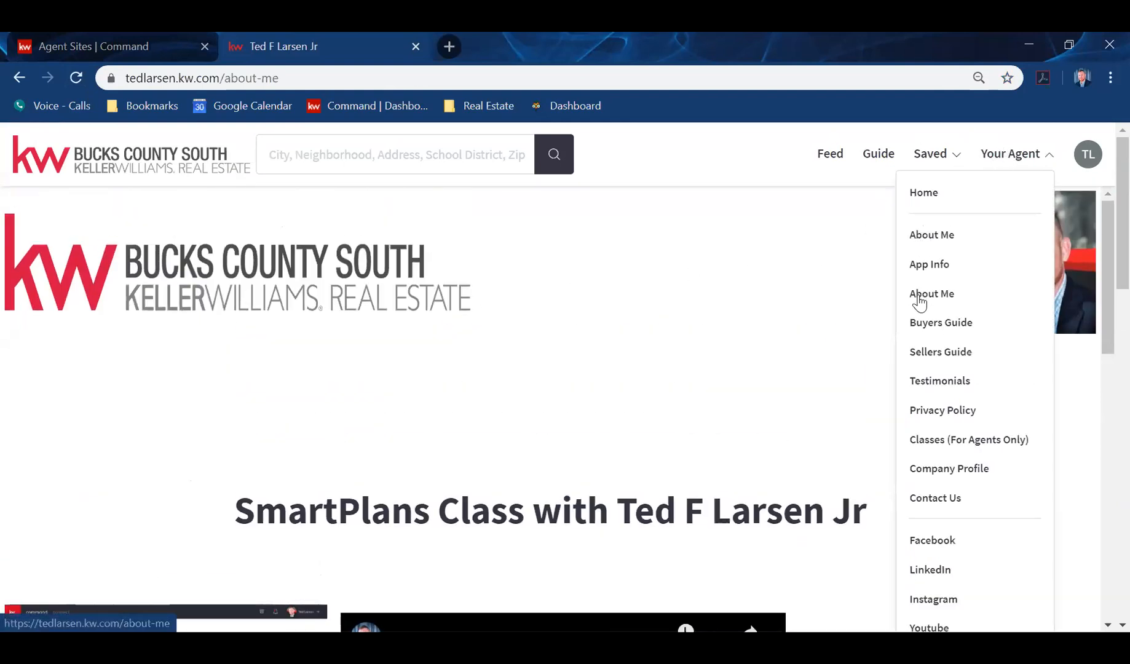
pyautogui.click(919, 294)
pyautogui.click(1030, 157)
pyautogui.click(932, 237)
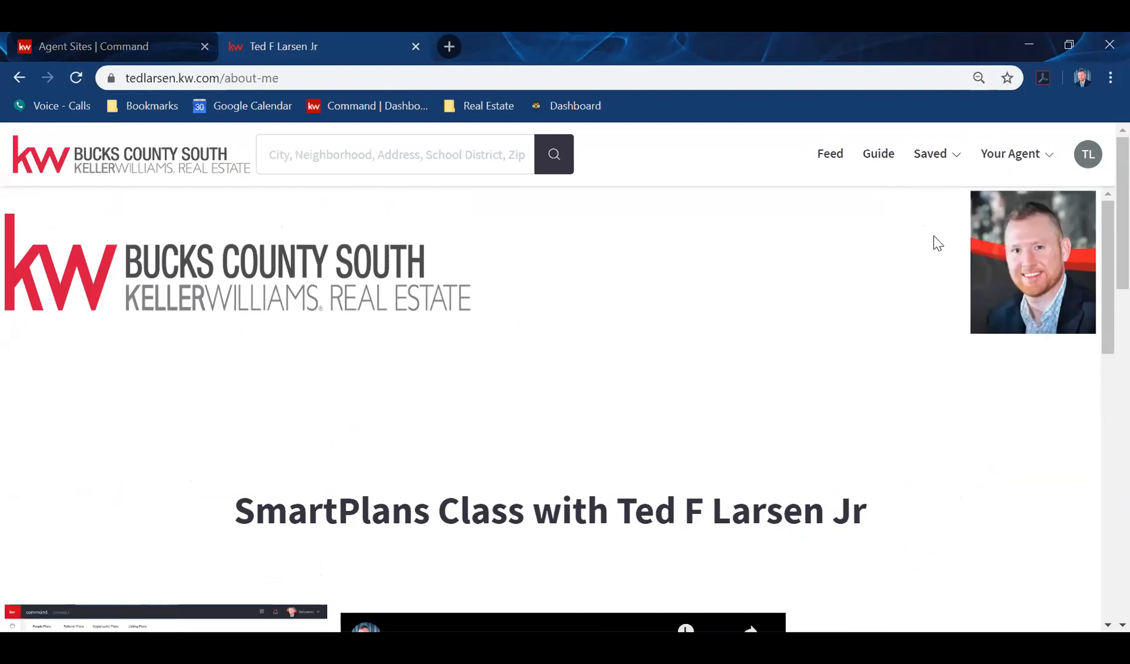
pyautogui.click(1011, 158)
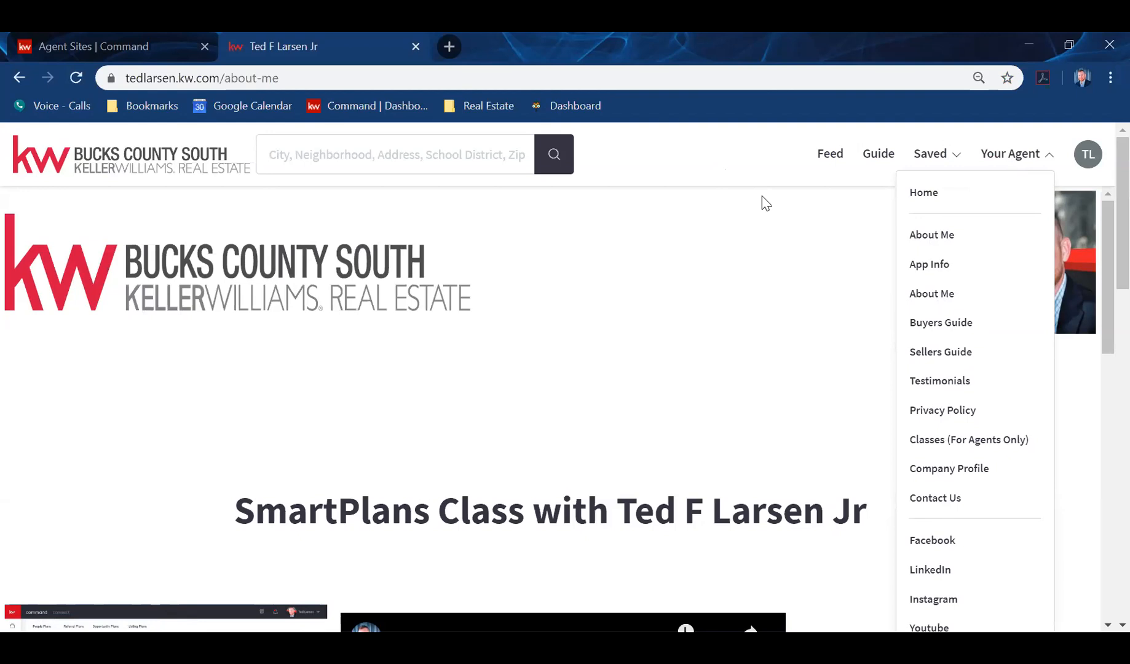
# Step: Return to Command's Agent Site Pages and create a new page of the type On My Agent Site
pyautogui.click(151, 37)
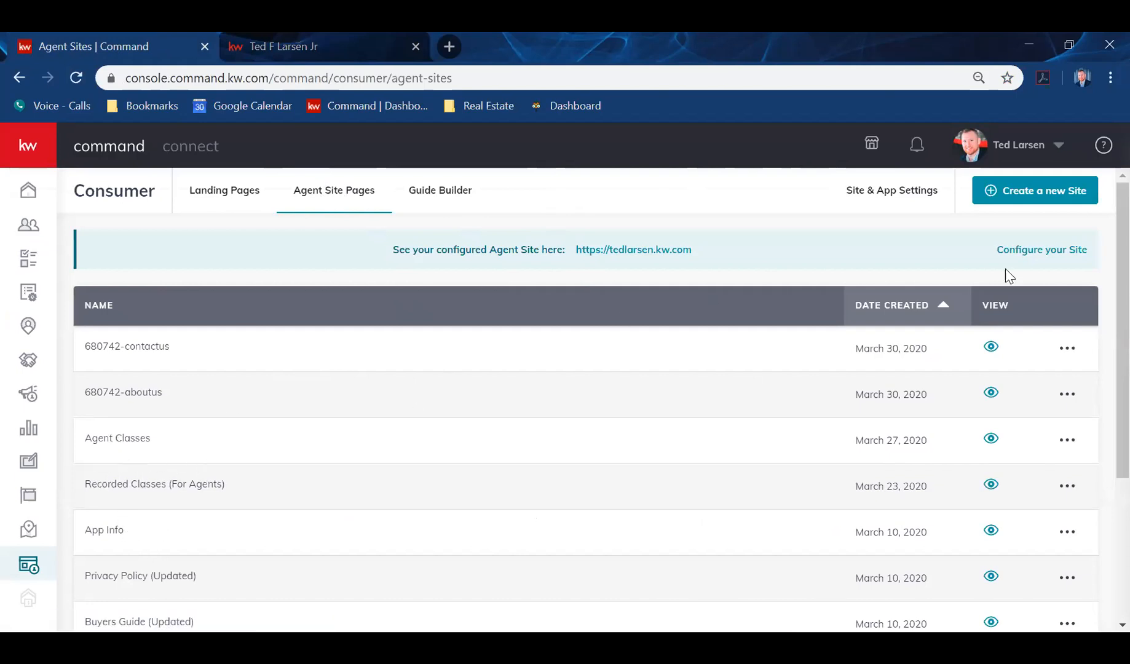
pyautogui.click(1055, 189)
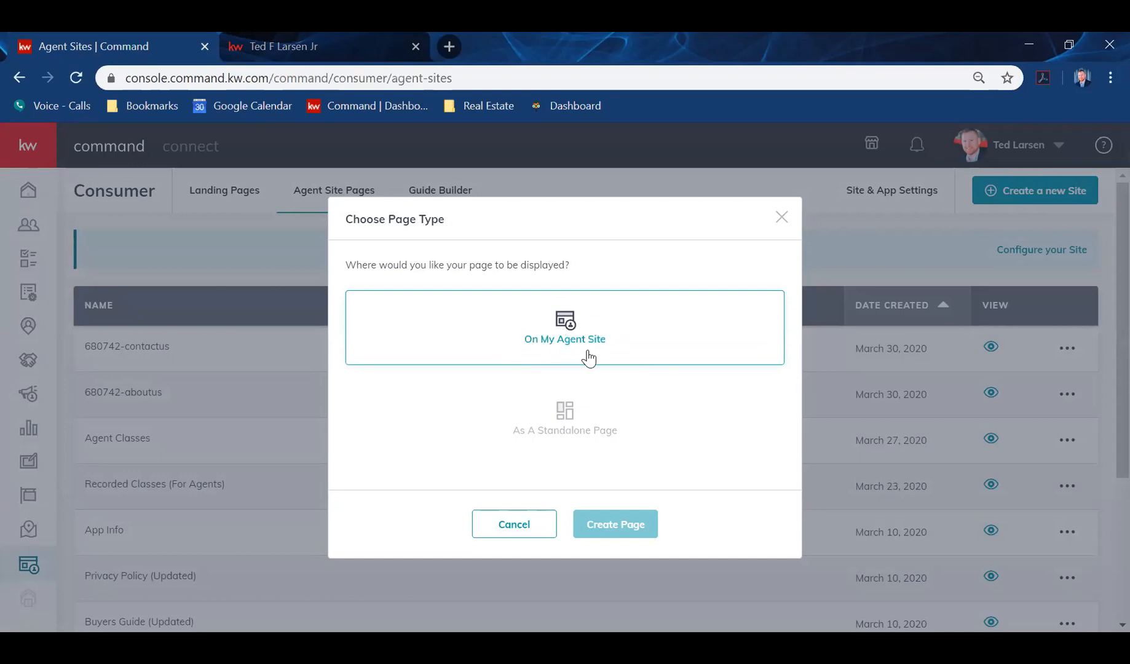
pyautogui.click(569, 326)
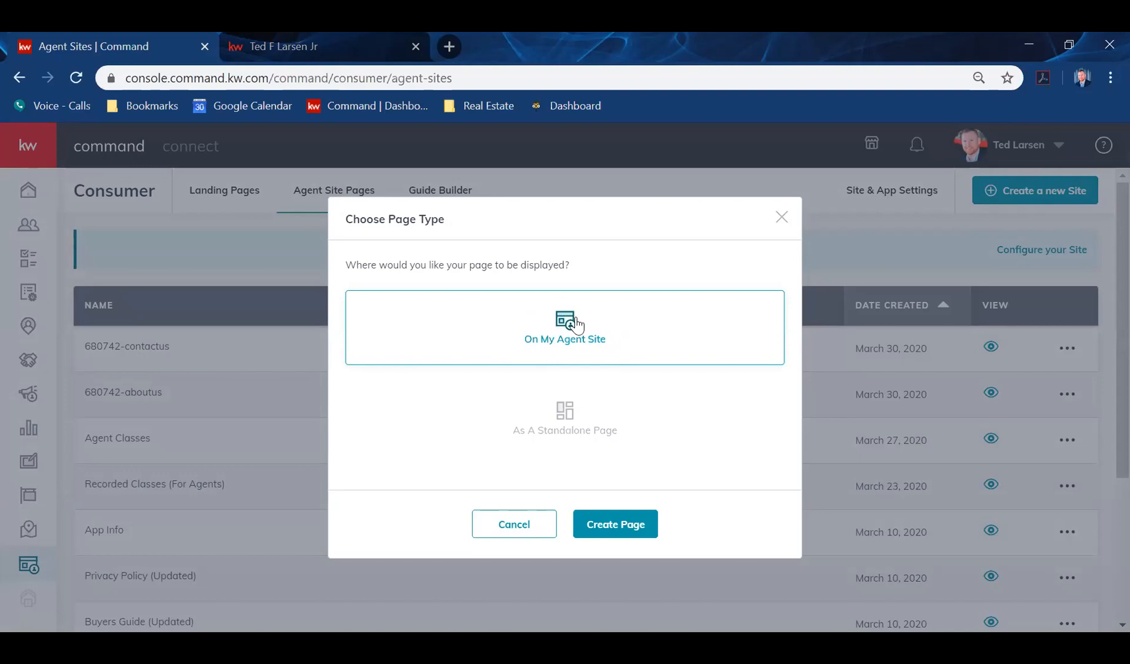
pyautogui.click(625, 524)
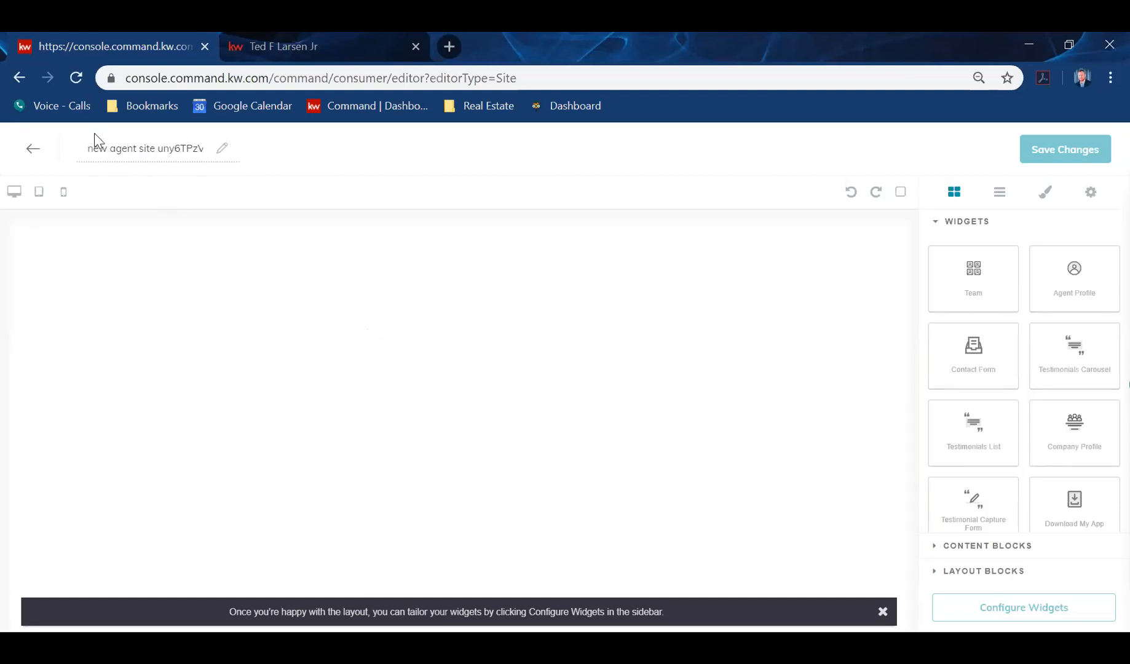
# Step: Name the new agent site page About Me
pyautogui.tripleClick(194, 151)
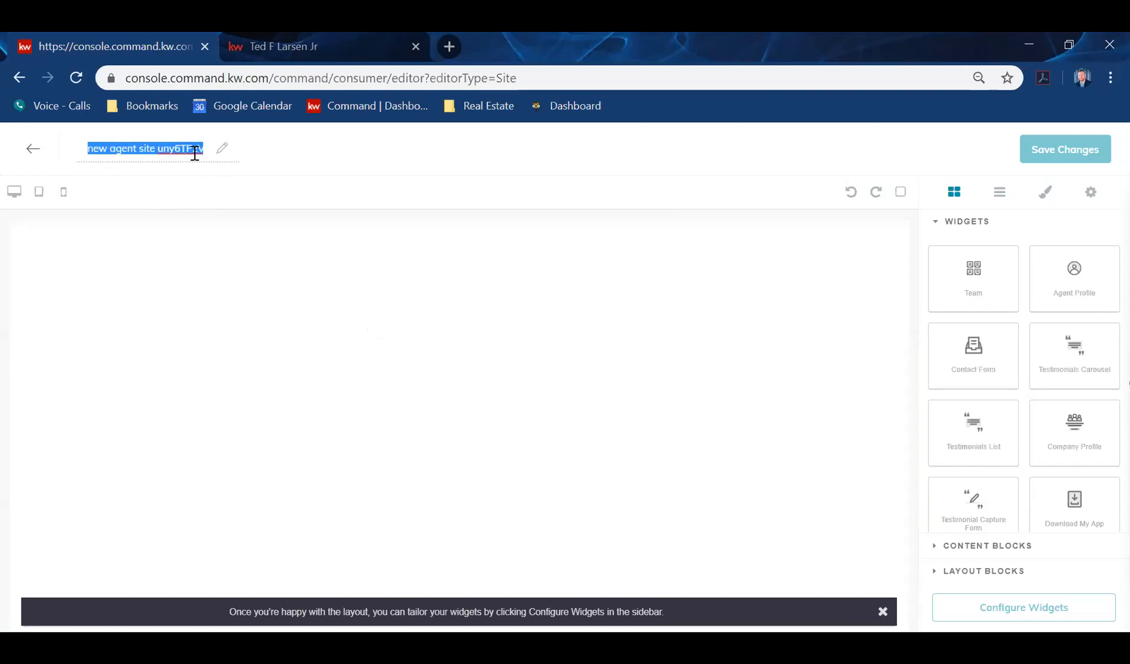
pyautogui.write('a')
pyautogui.press('BackSpace')
pyautogui.write('ab')
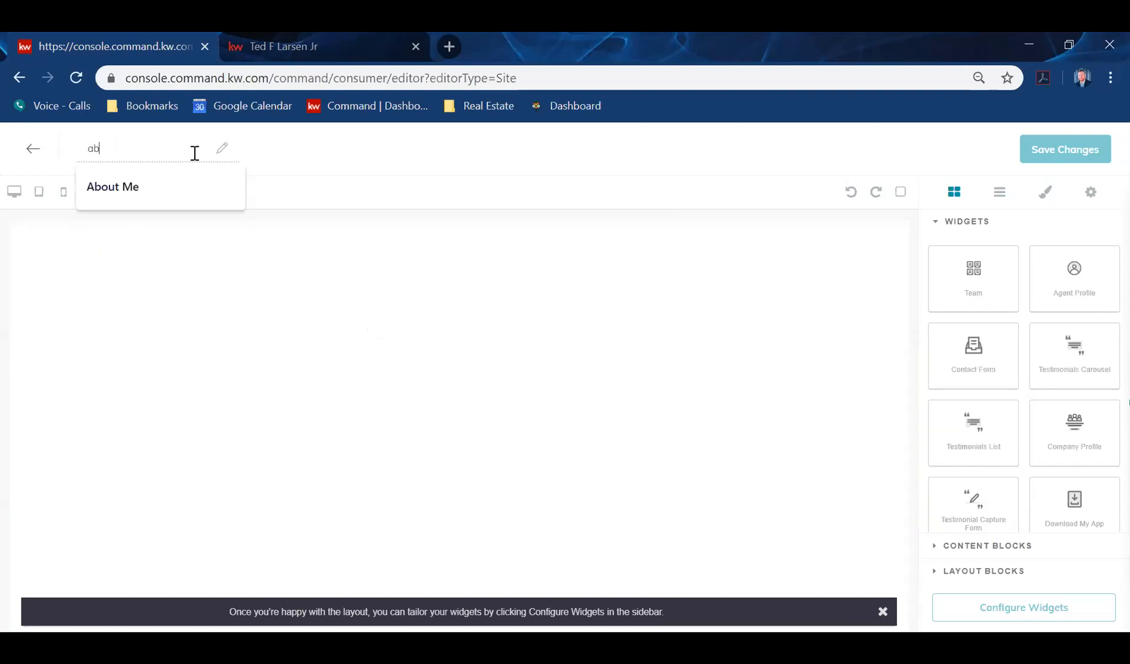
pyautogui.write('out me')
pyautogui.click(121, 192)
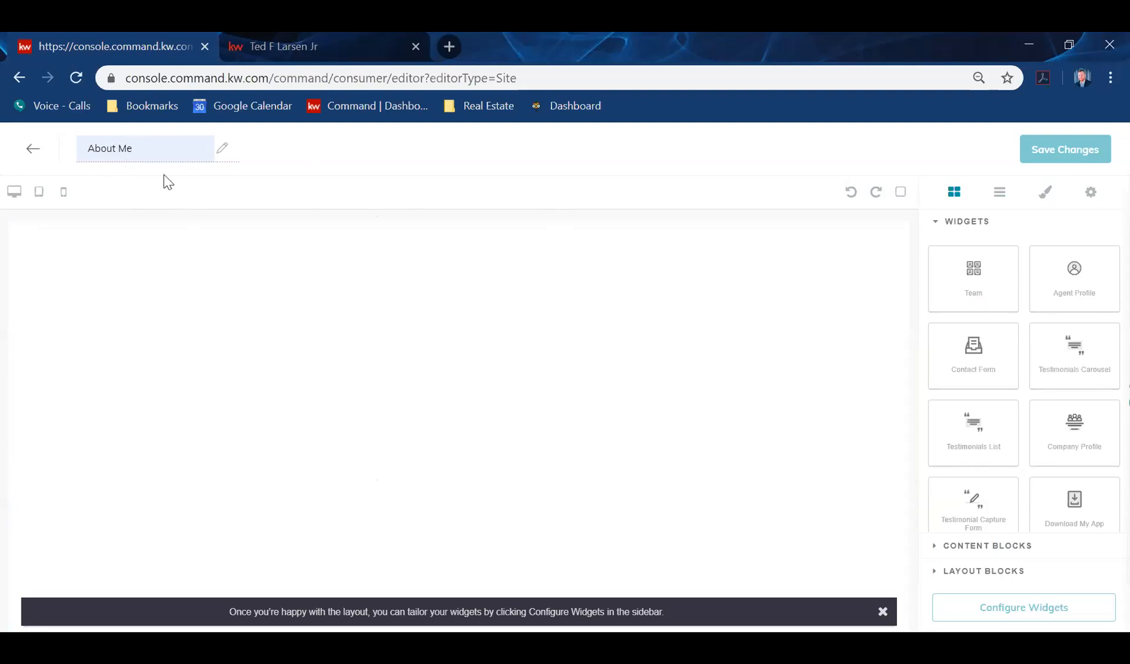
# Step: Rename the new page to Contact me form
pyautogui.doubleClick(144, 157)
pyautogui.press('BackSpace')
pyautogui.press('BackSpace')
pyautogui.press('BackSpace')
pyautogui.press('BackSpace')
pyautogui.press('BackSpace')
pyautogui.press('BackSpace')
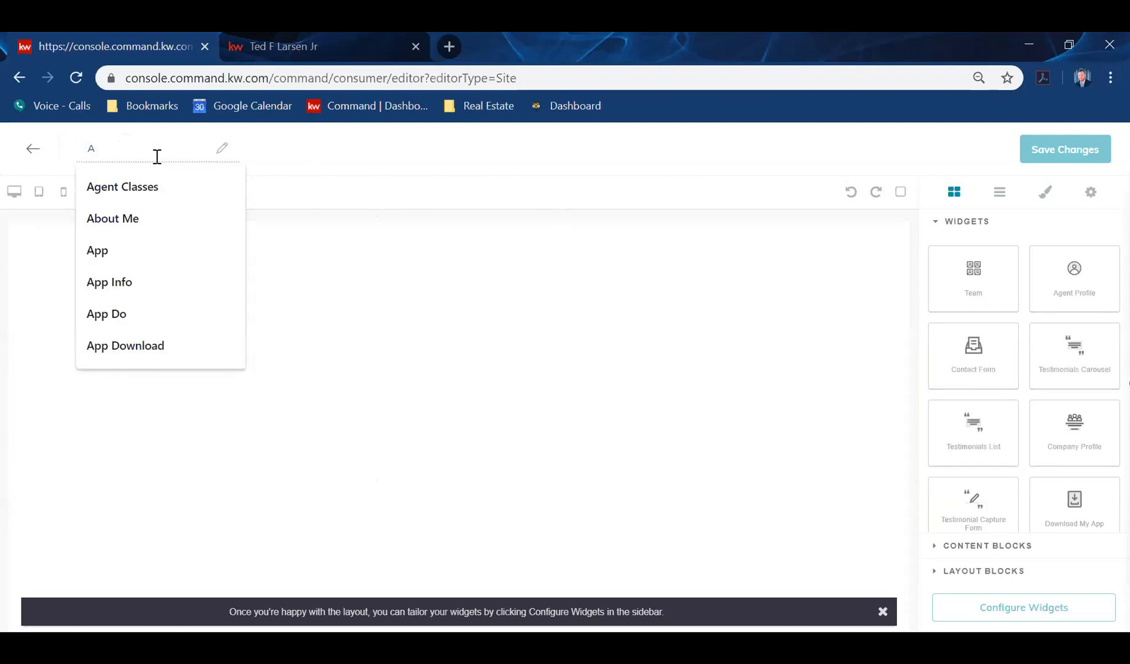
pyautogui.write('pp')
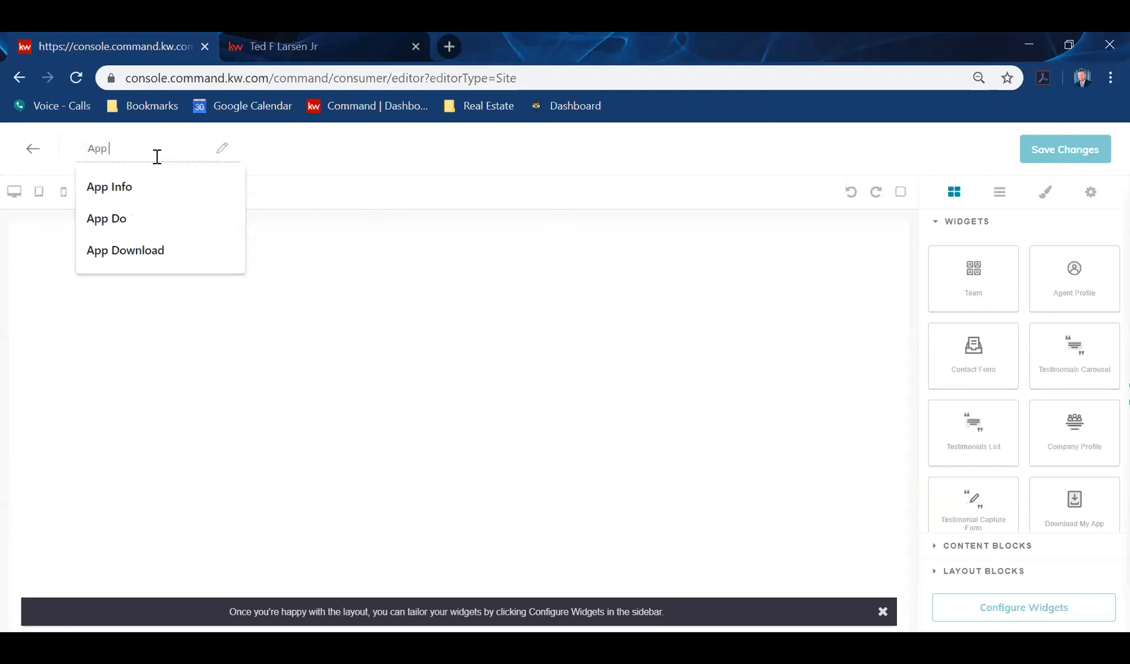
pyautogui.press('BackSpace')
pyautogui.press('BackSpace')
pyautogui.press('BackSpace')
pyautogui.write('Com')
pyautogui.write('n')
pyautogui.press('BackSpace')
pyautogui.press('BackSpace')
pyautogui.write('n')
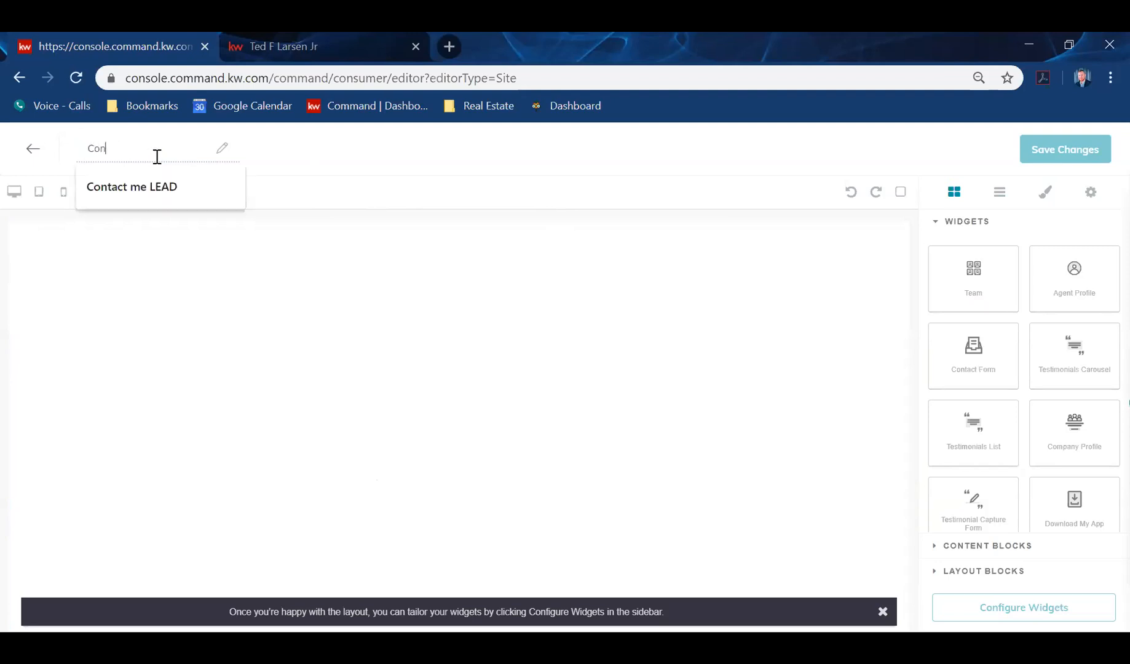
pyautogui.write('tact me form')
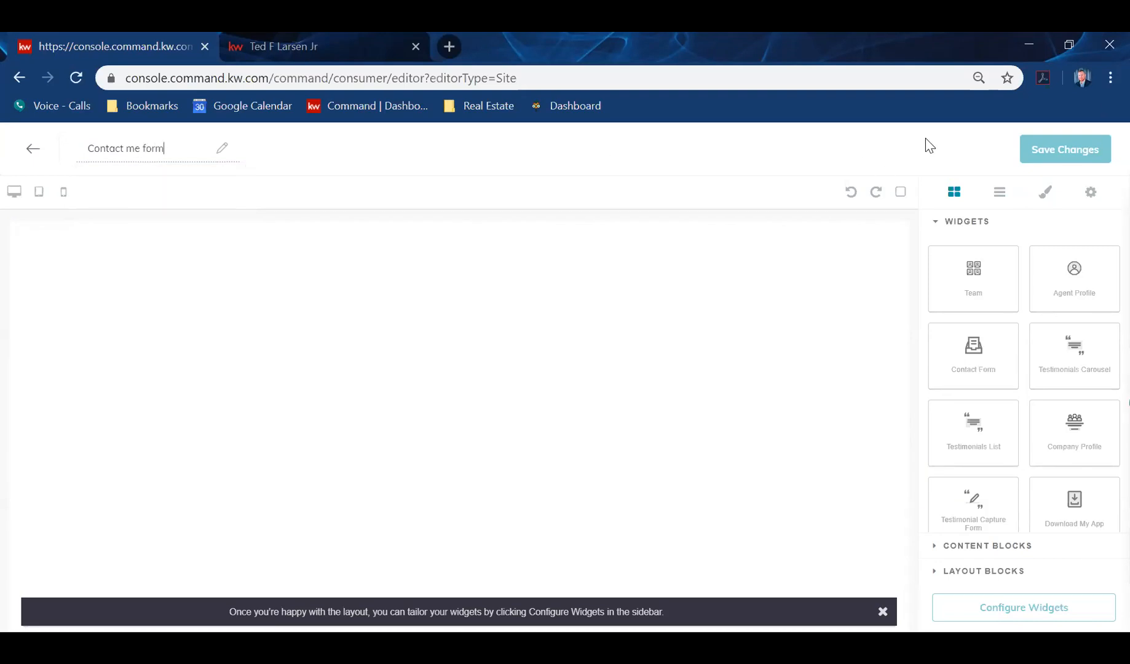
# Step: Look over the available widgets and rename the page to App Download
pyautogui.click(939, 222)
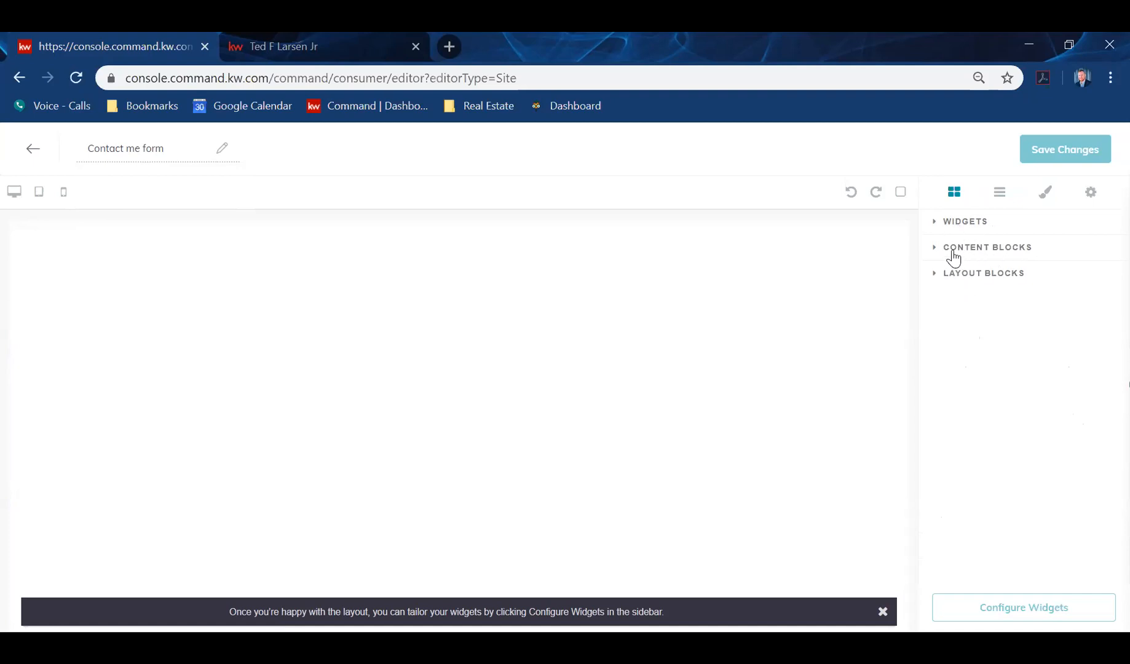
pyautogui.click(933, 222)
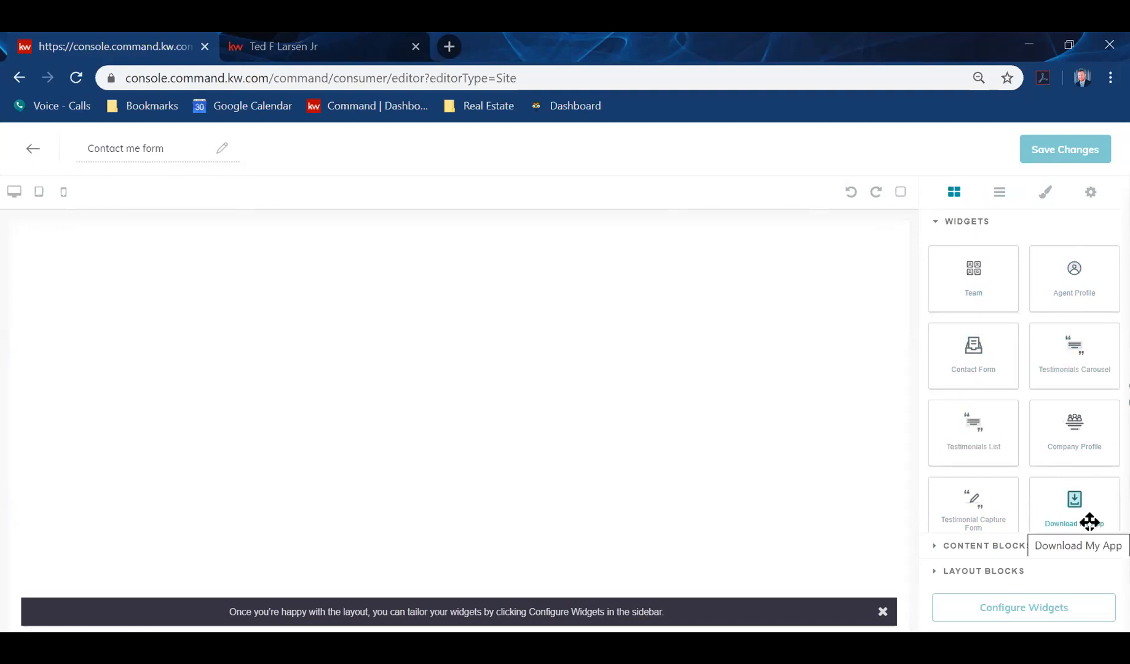
pyautogui.click(173, 149)
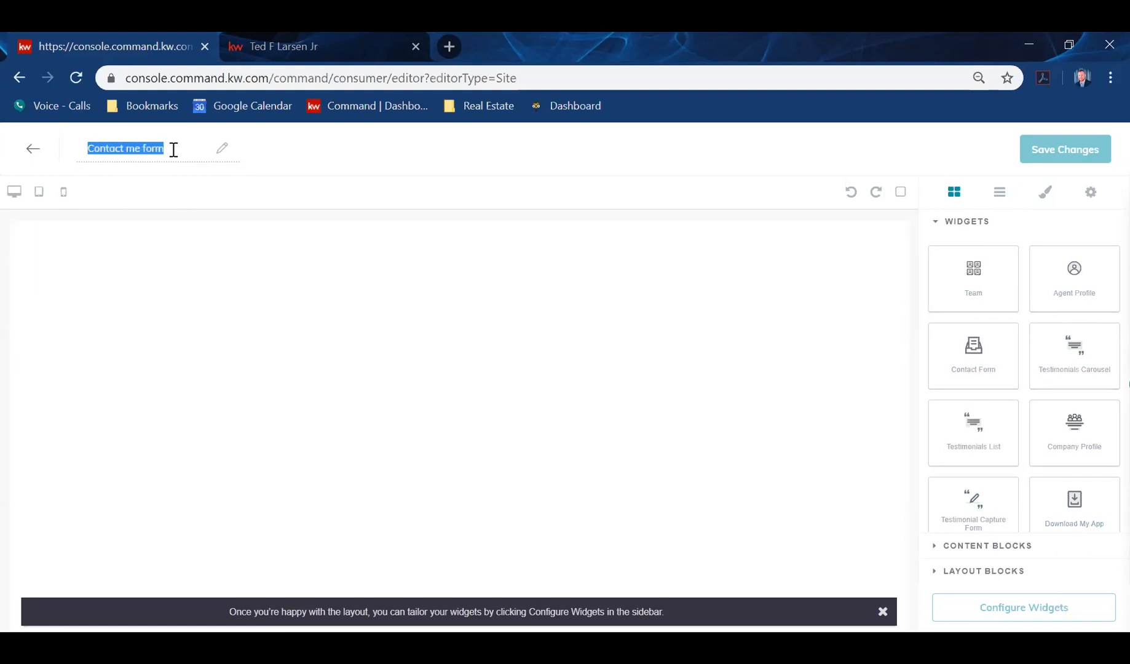
pyautogui.write('A')
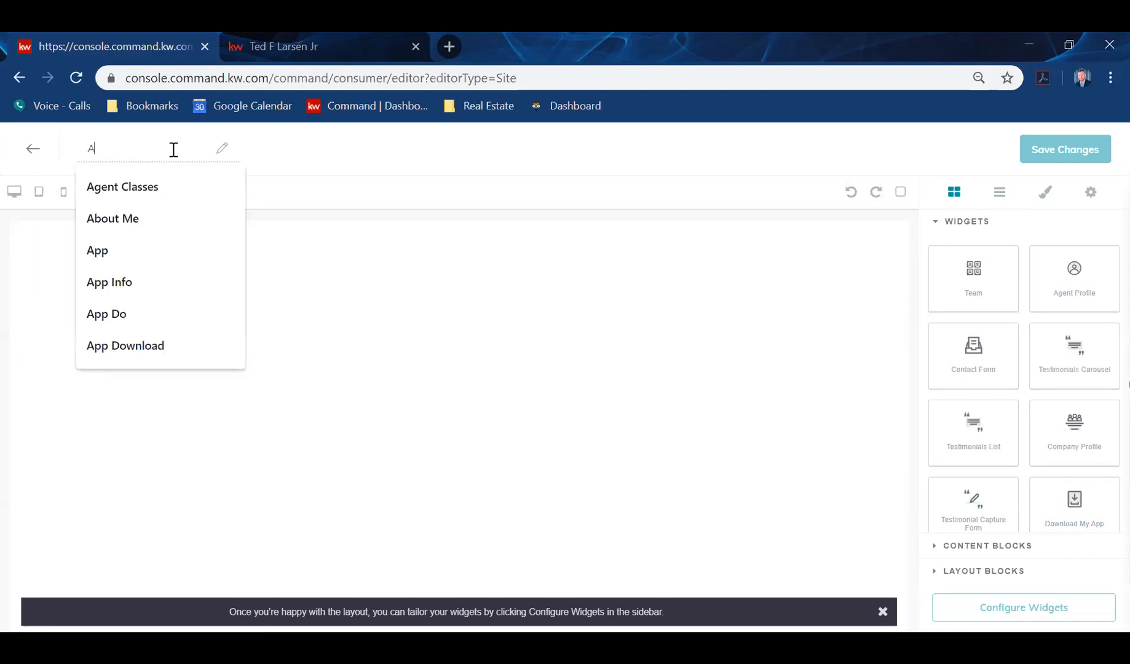
pyautogui.write('pp download')
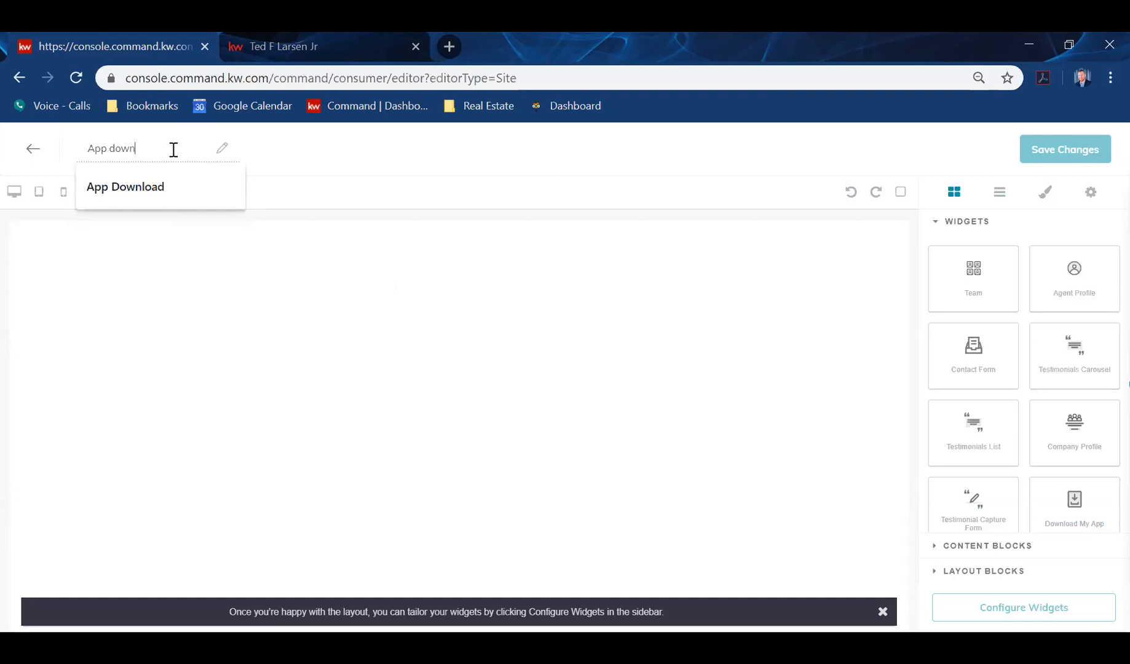
pyautogui.click(113, 186)
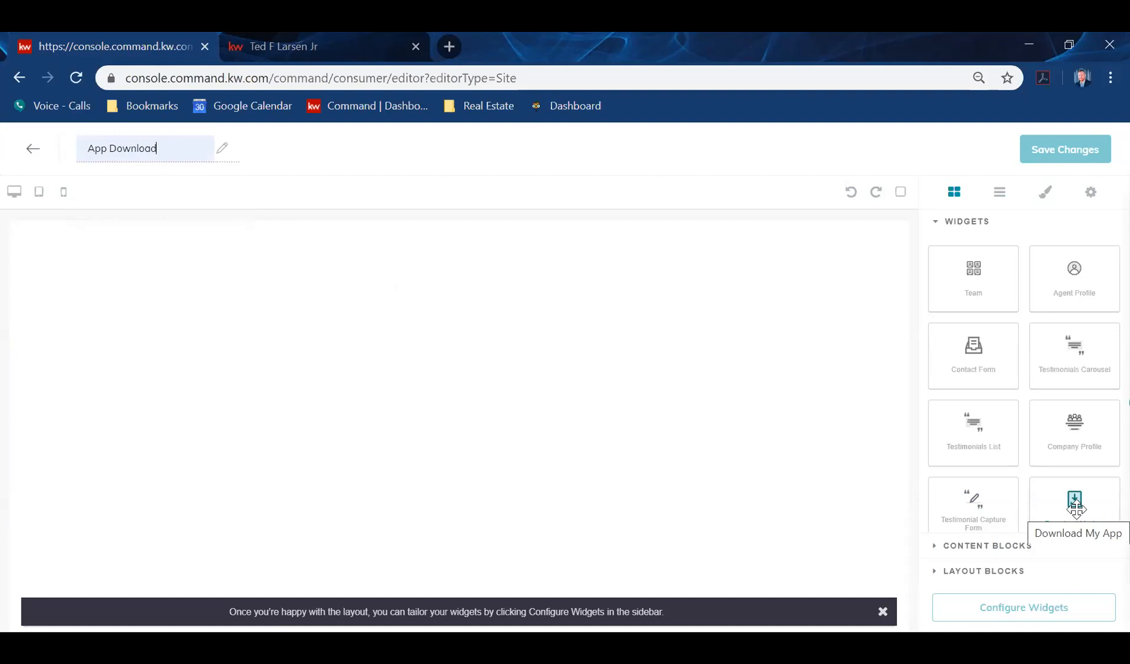
# Step: Place the Download My App widget on the blank page, start saving it, and dismiss the publish confirmation
pyautogui.moveTo(1066, 503); pyautogui.dragTo(585, 382)
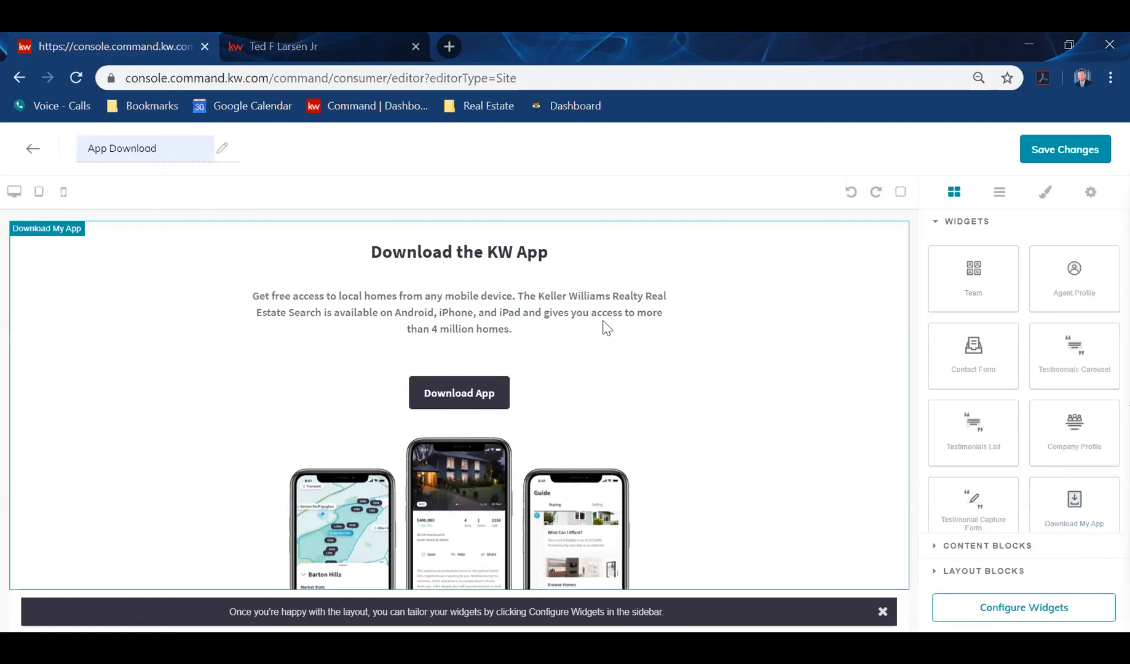
pyautogui.click(1080, 154)
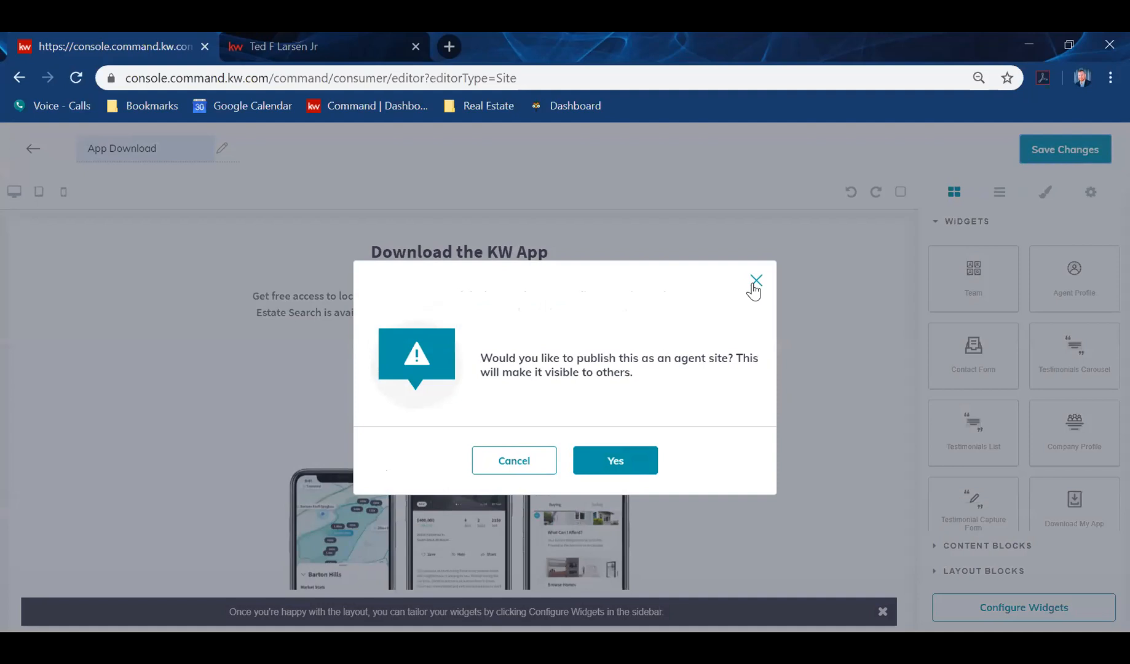
pyautogui.click(756, 283)
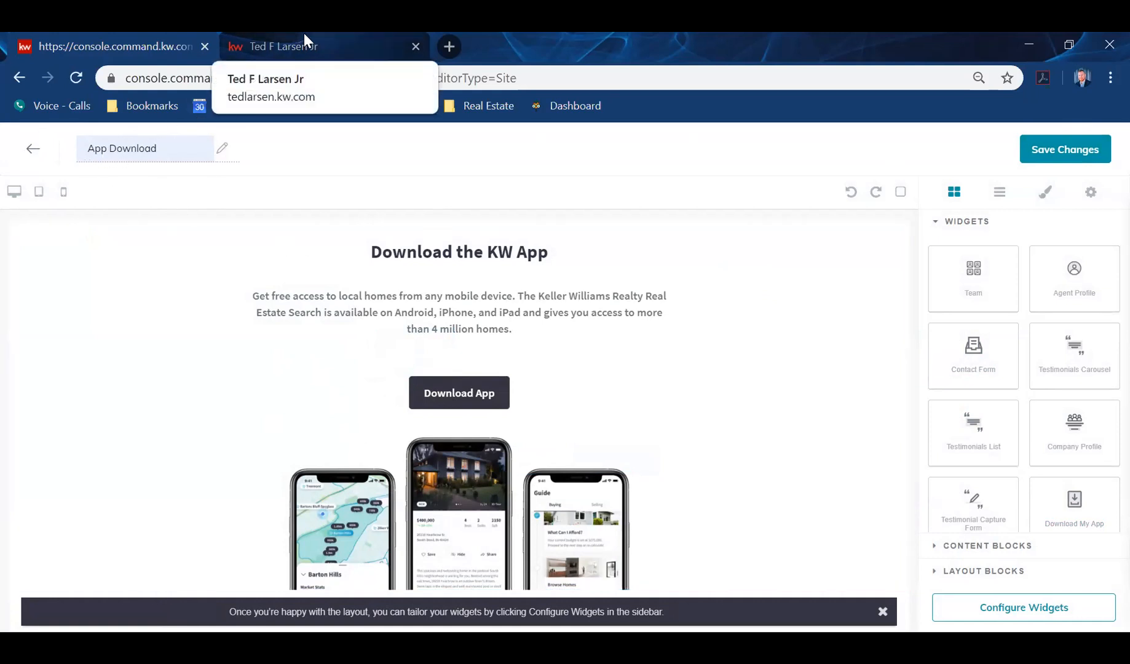
# Step: Leave the page editor without saving and open Site & App Settings in Consumer
pyautogui.click(325, 113)
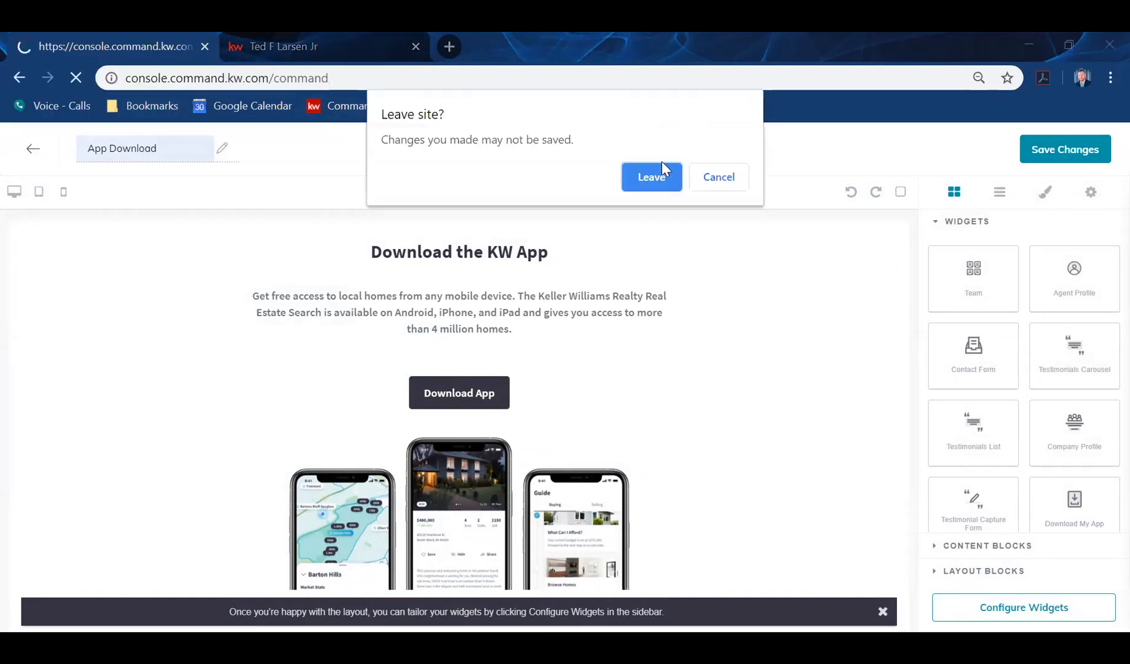
pyautogui.click(655, 176)
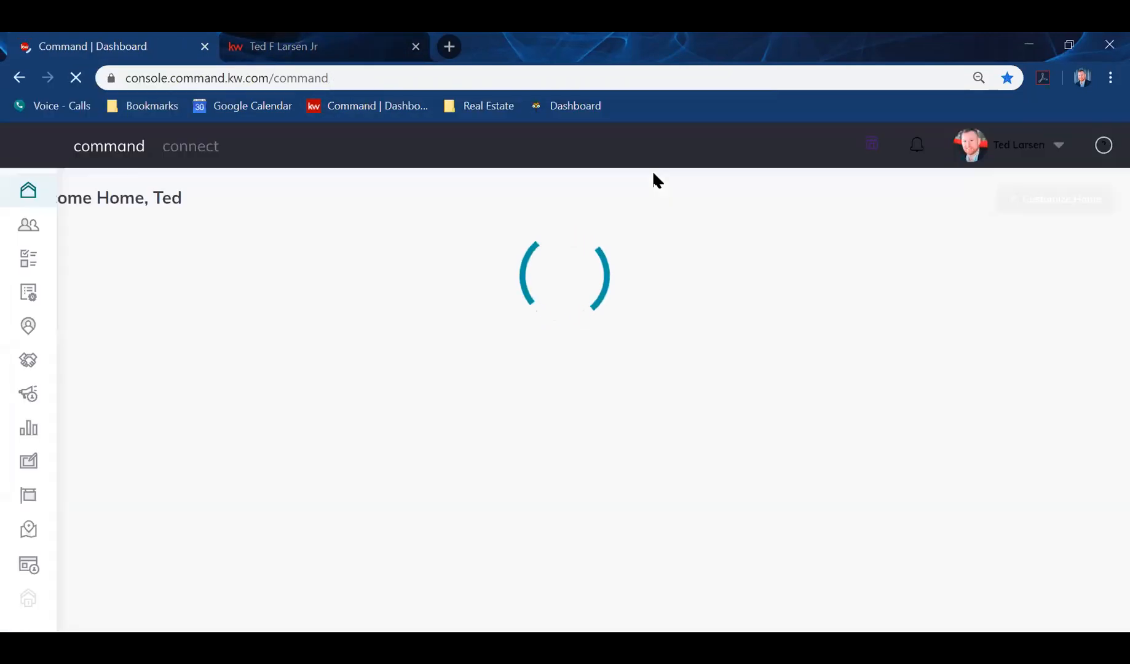
pyautogui.click(23, 572)
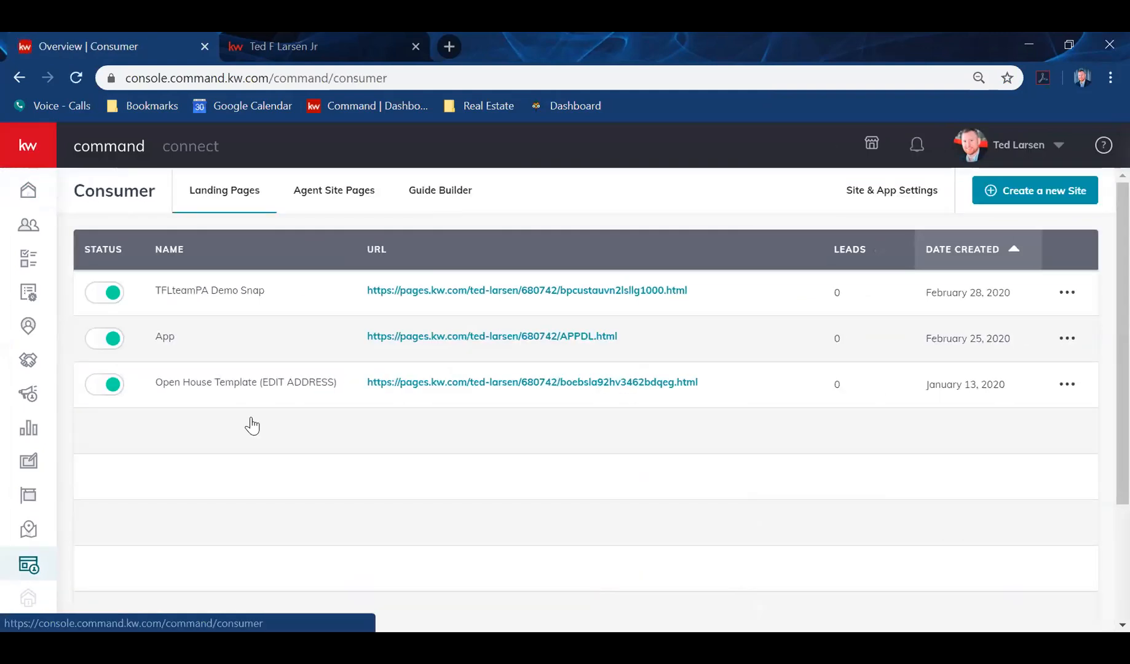
pyautogui.click(899, 192)
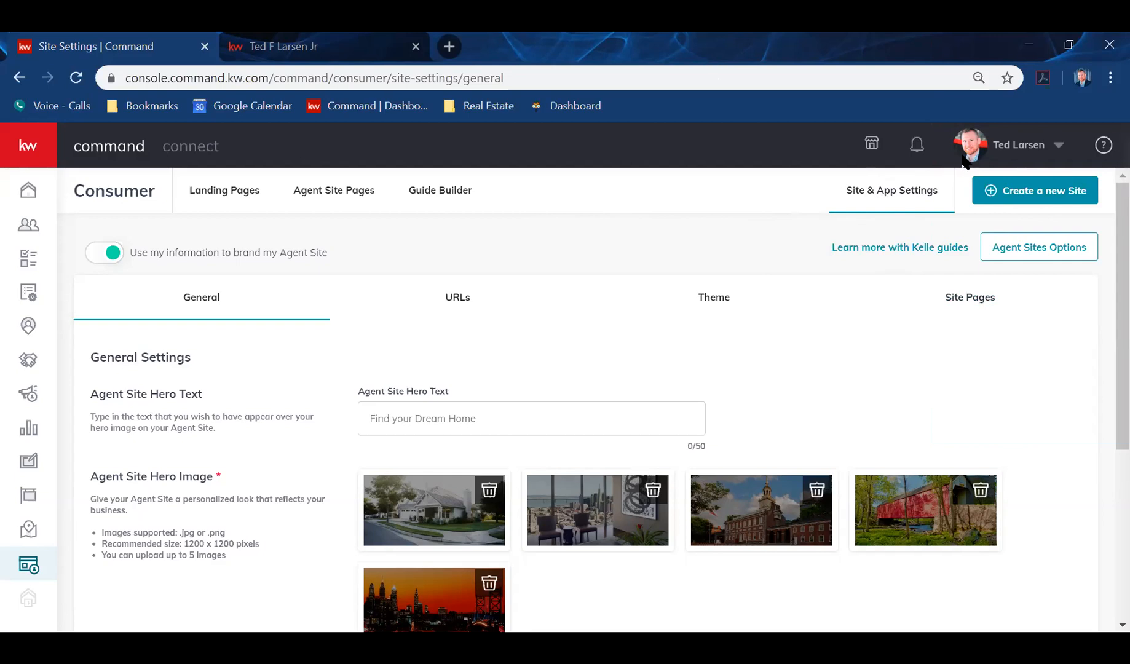
# Step: Check the live agent site's Your Agent menu, leave the site settings, and open the Agent Site Pages list in Consumer
pyautogui.hotkey('ctrl', 'Tab')
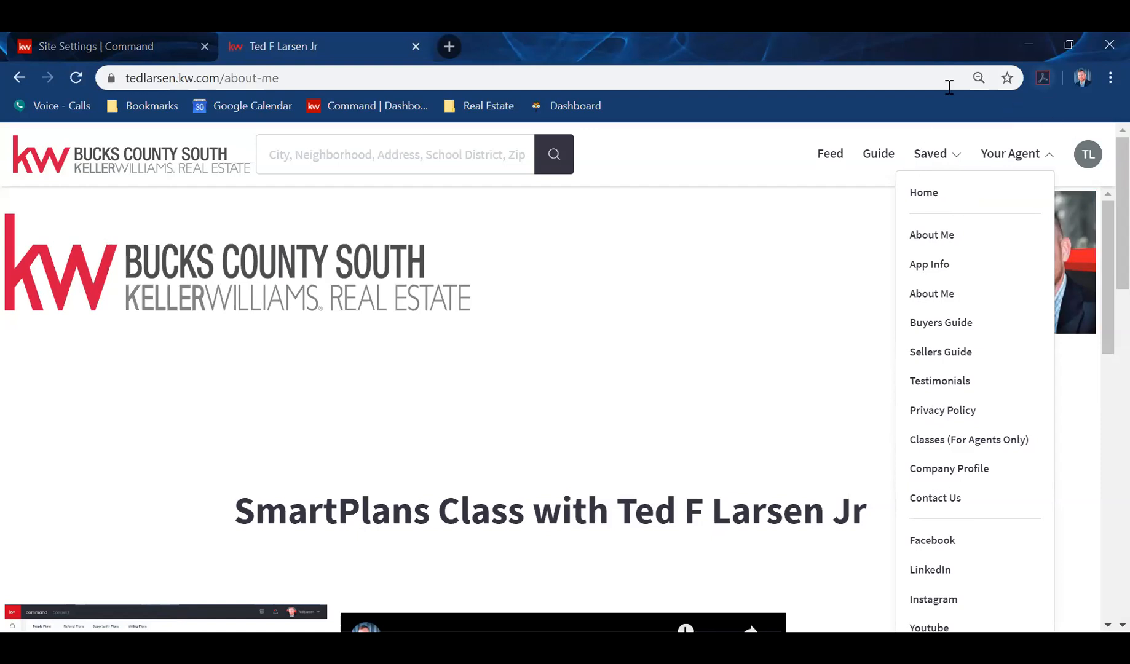
pyautogui.click(159, 49)
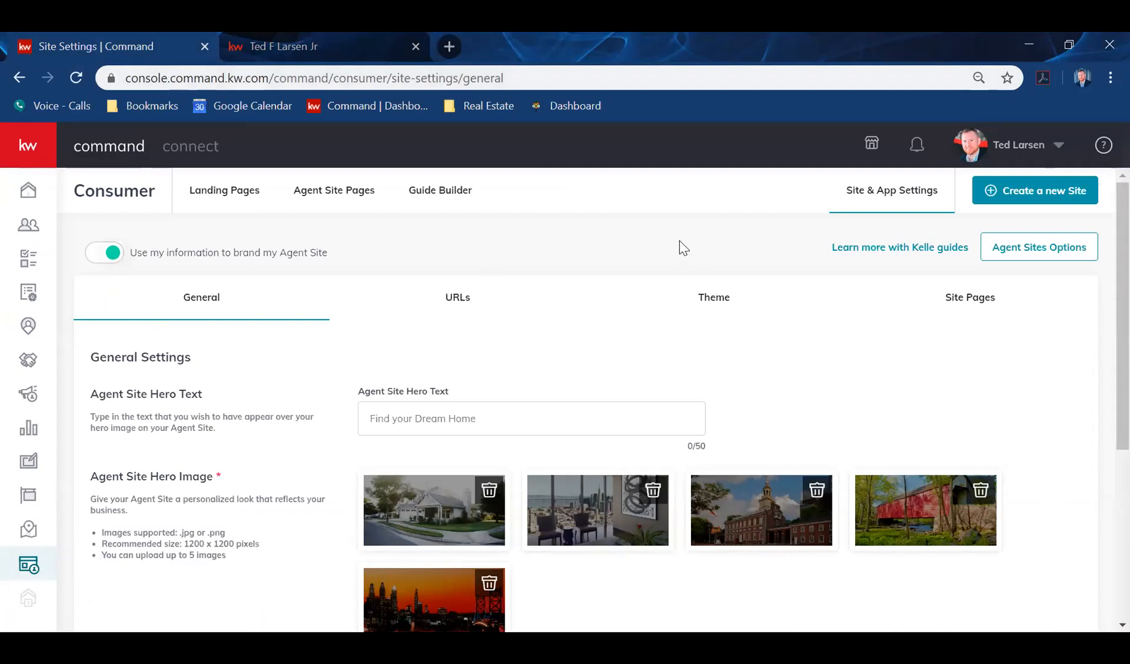
pyautogui.click(29, 572)
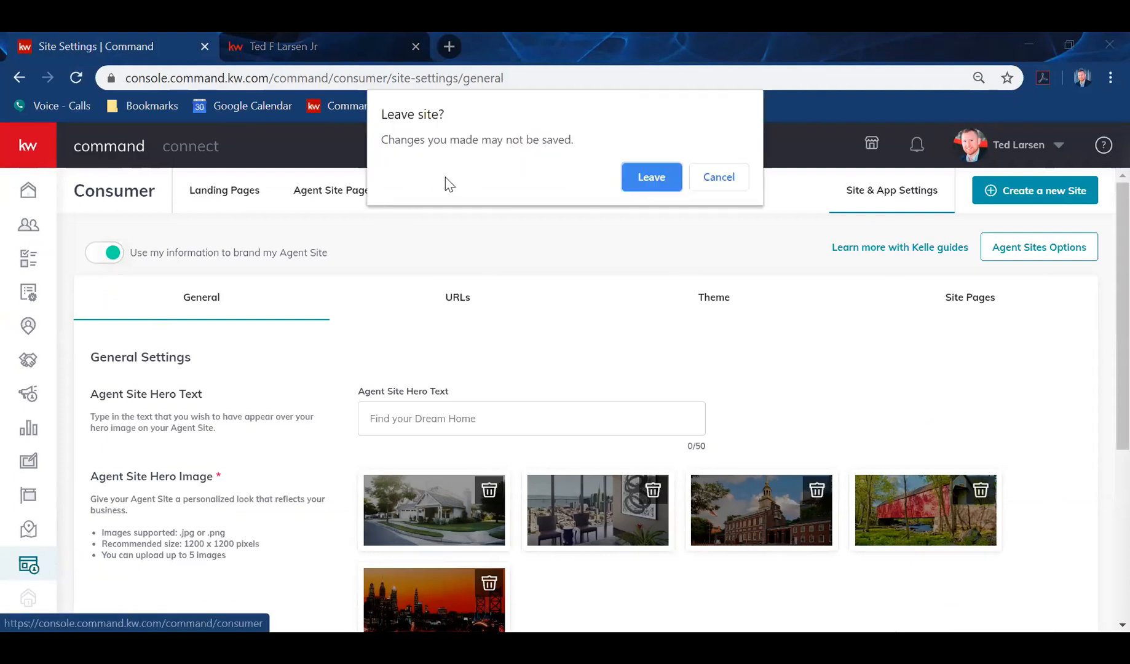
pyautogui.click(652, 182)
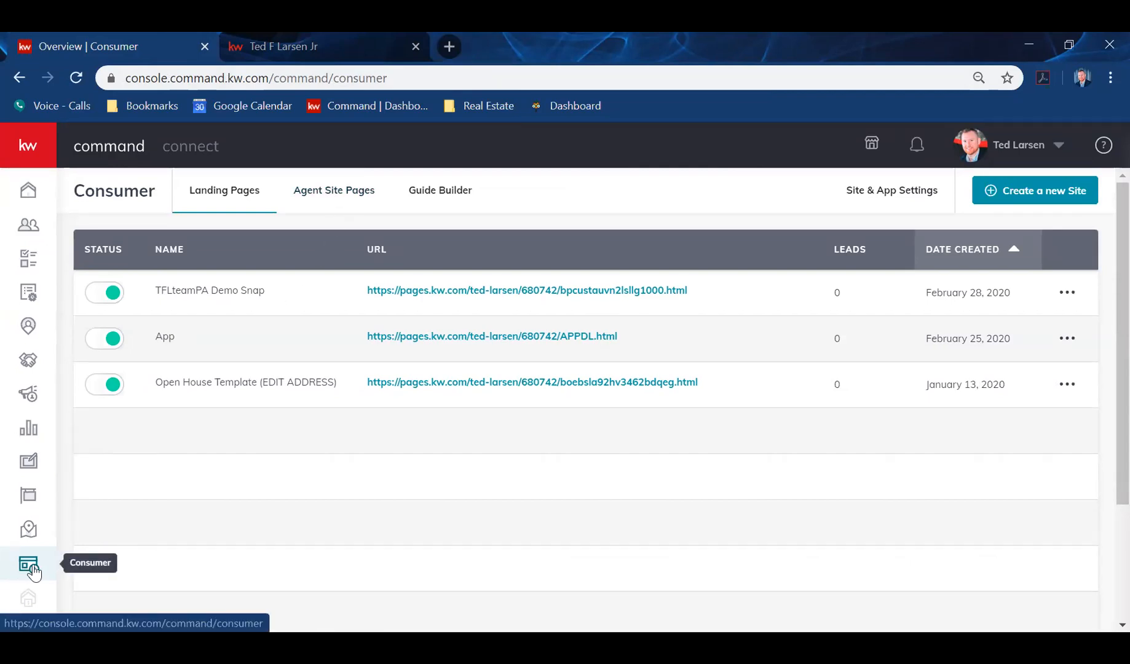
pyautogui.click(351, 193)
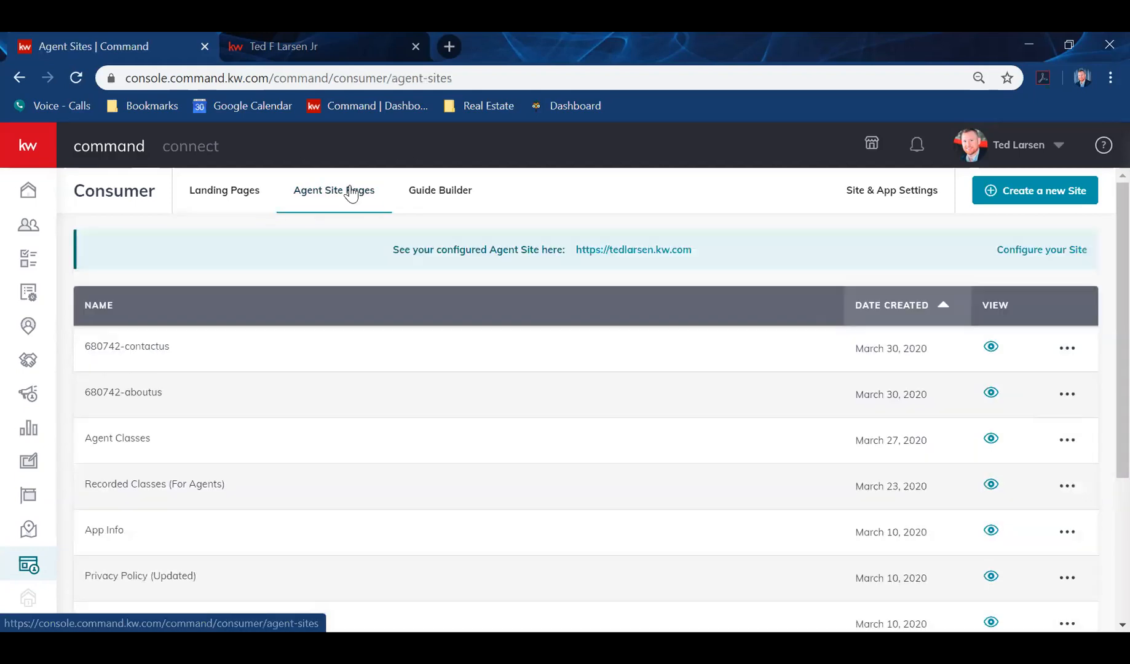
# Step: Create a new page of the type On My Agent Site and select its name for editing
pyautogui.click(1033, 190)
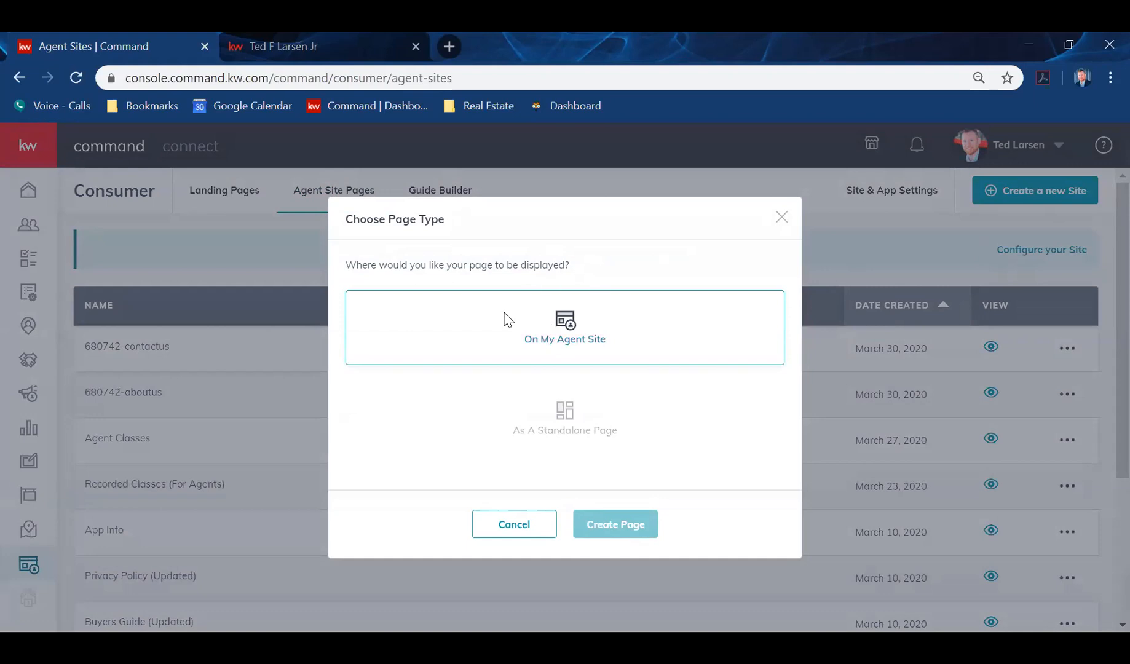
pyautogui.click(588, 331)
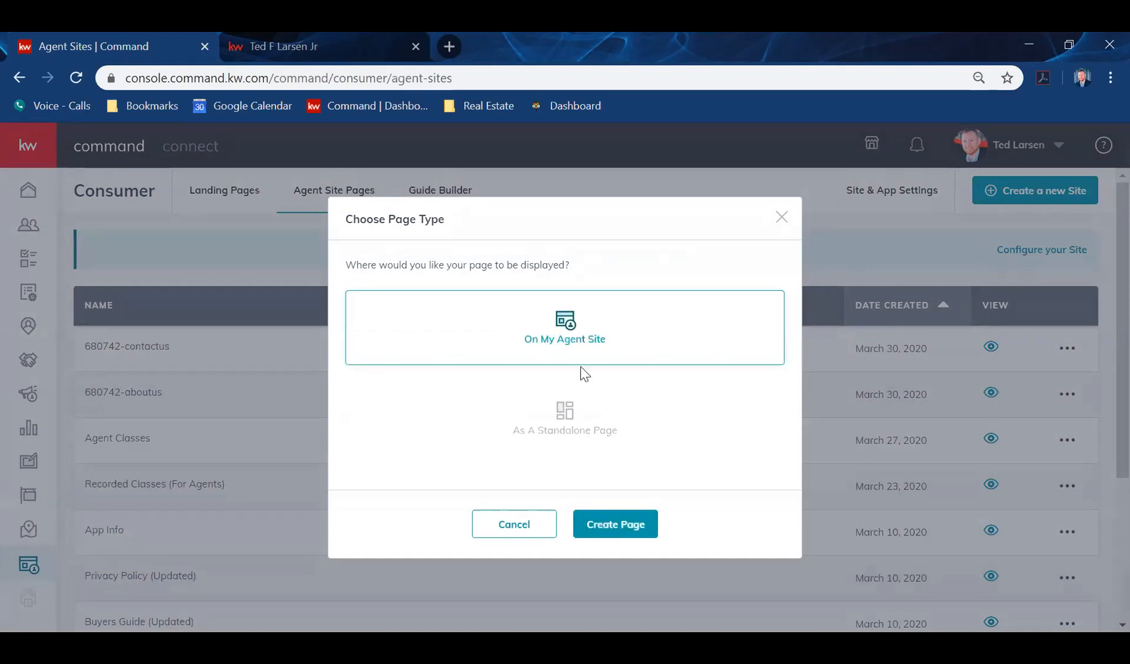
pyautogui.click(616, 524)
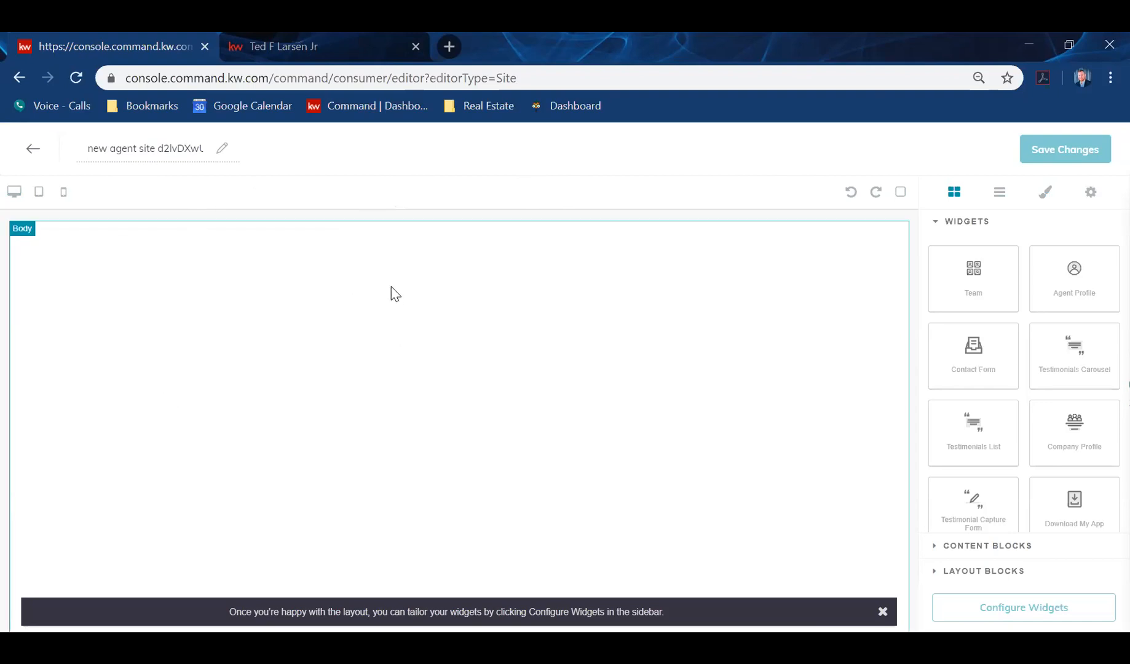
pyautogui.click(193, 157)
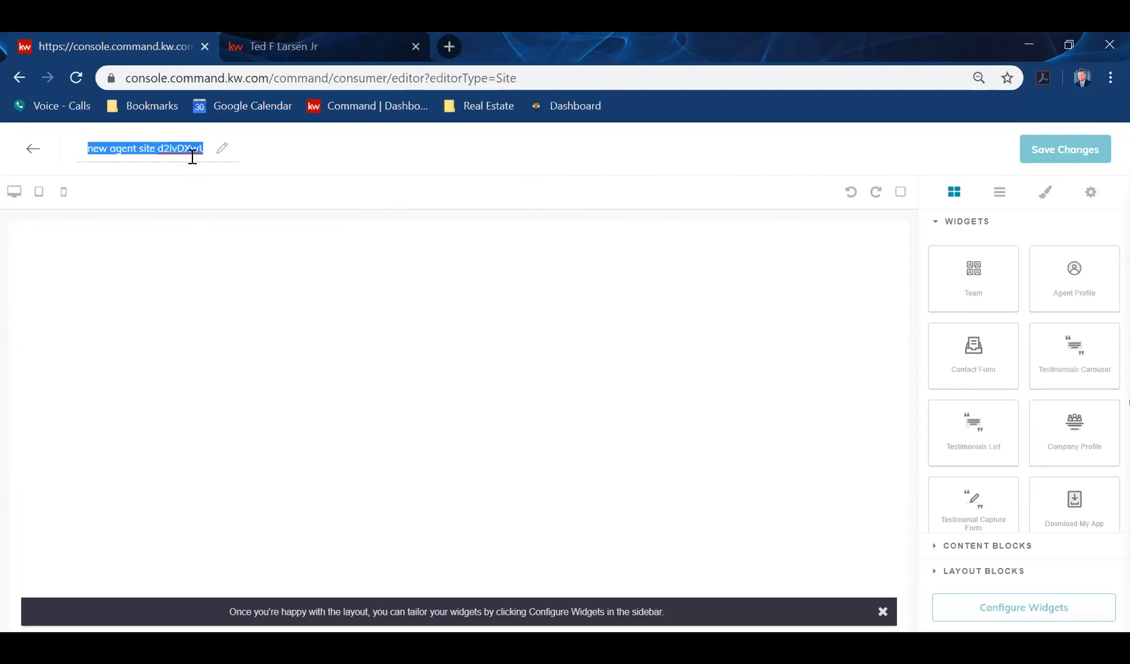
# Step: Leave the new page's editor after checking the live site, and open the Site Pages settings in Consumer
pyautogui.click(315, 46)
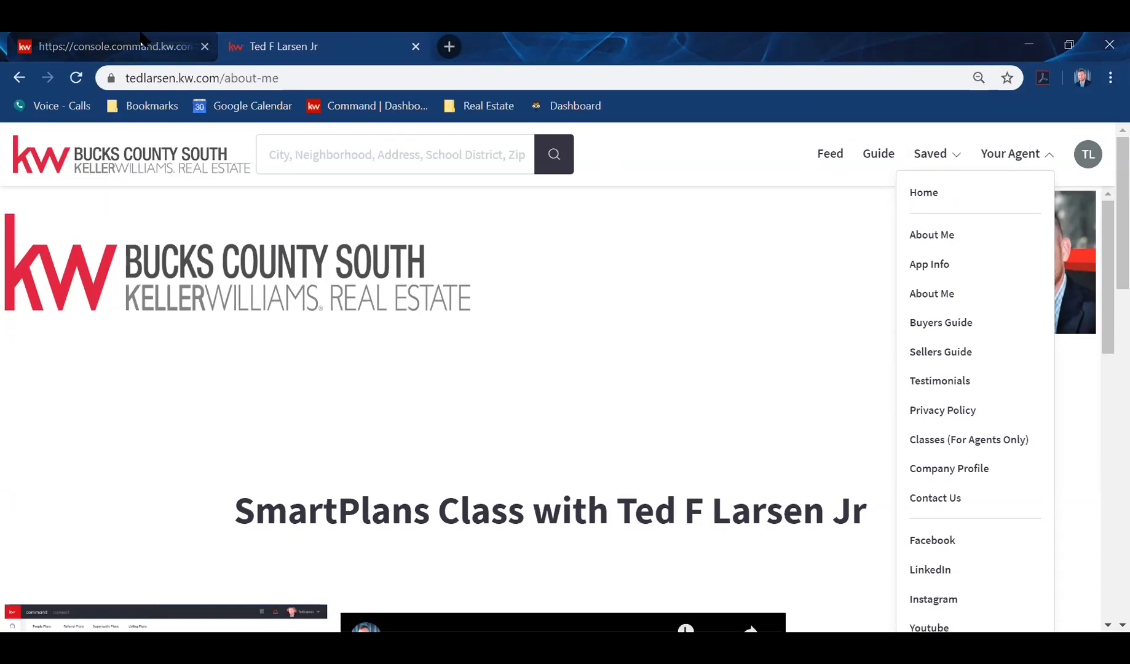
pyautogui.click(114, 46)
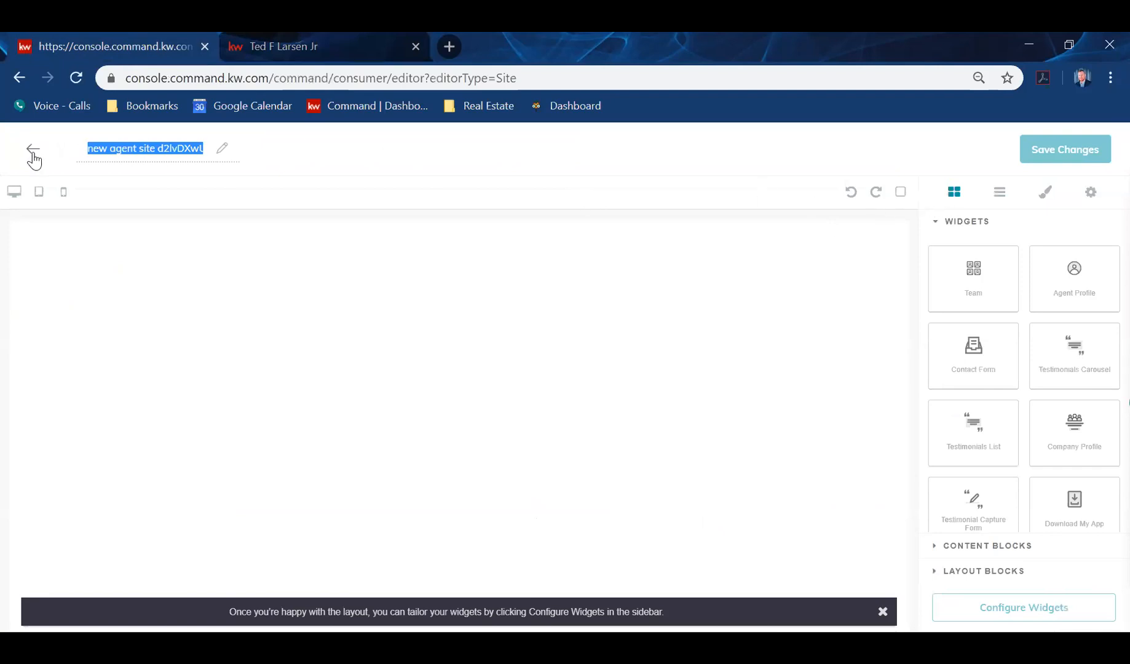
pyautogui.click(356, 107)
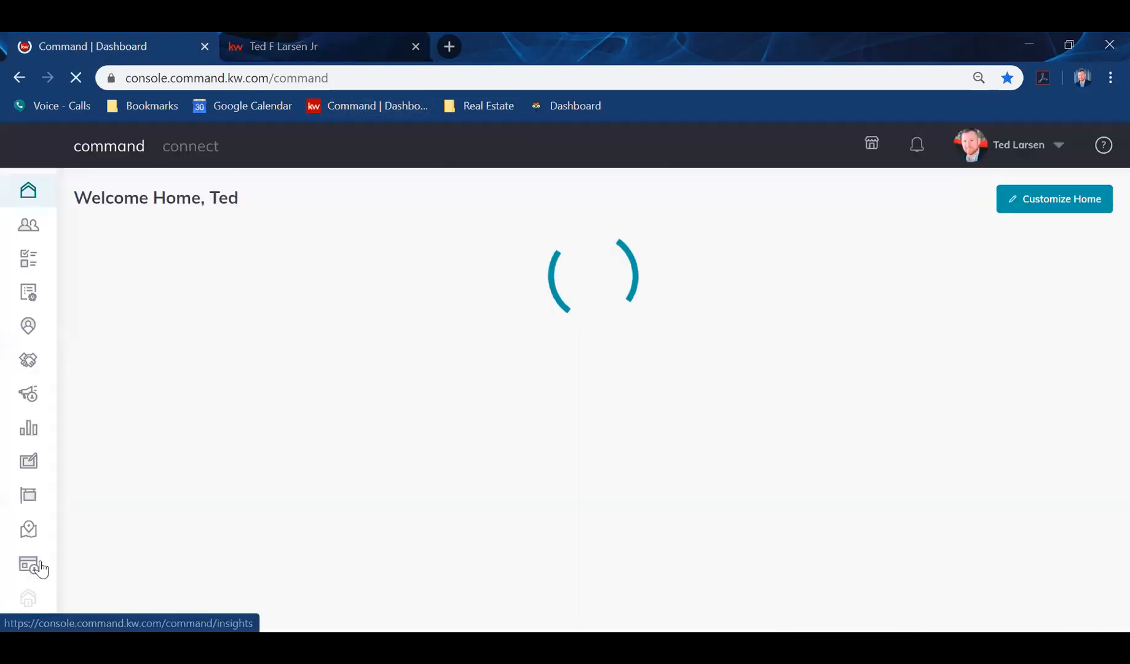
pyautogui.click(29, 564)
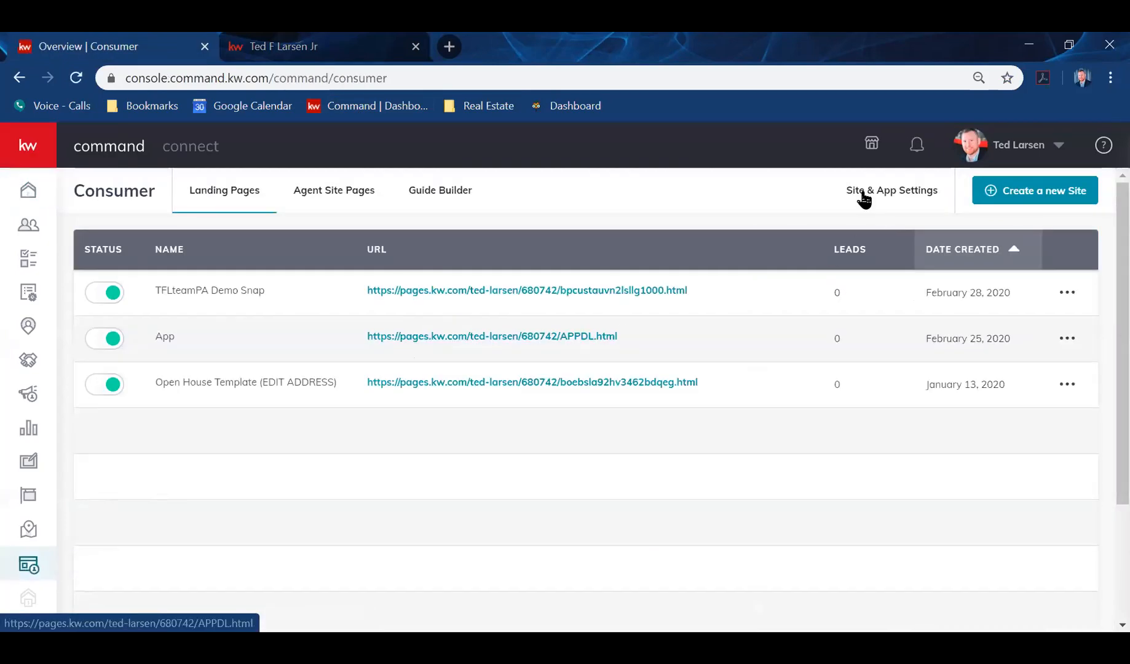
pyautogui.click(895, 195)
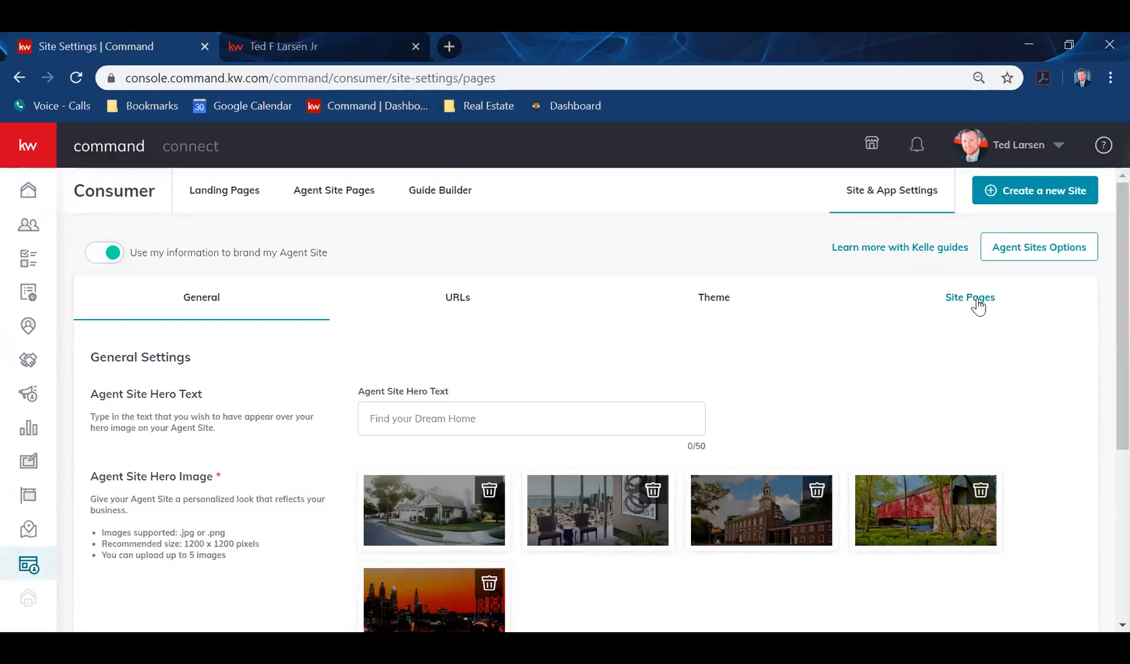
pyautogui.click(977, 306)
# Step: Delete the Contact Us page and the first About Me page from the agent site navigation
pyautogui.scroll(-2, 338, 379)
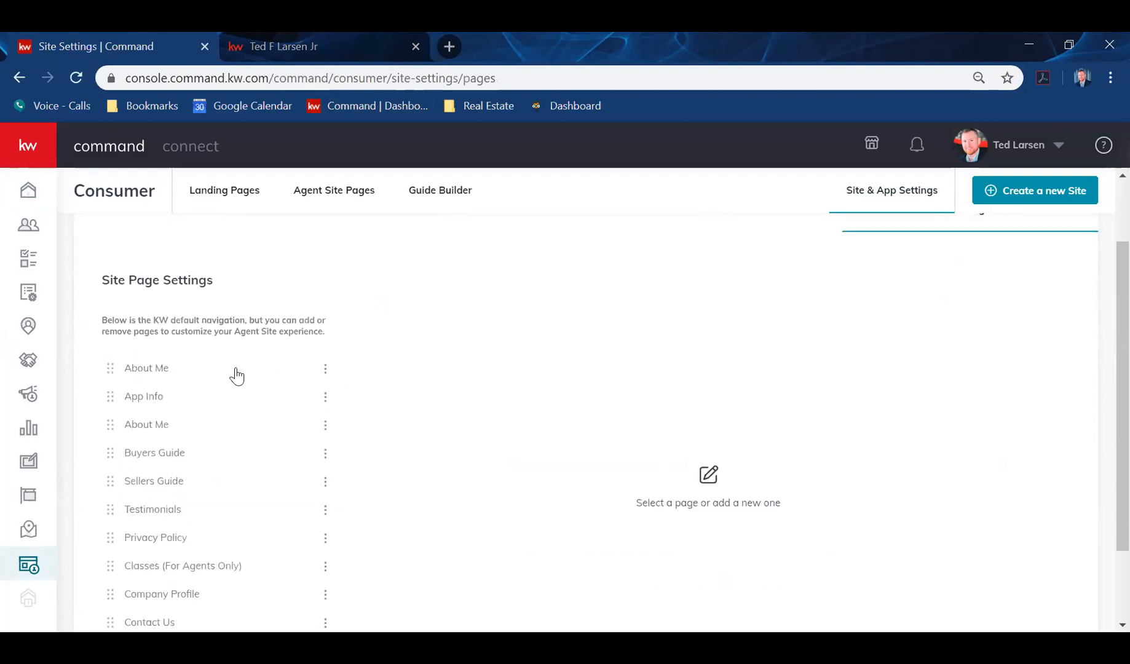
pyautogui.scroll(-2, 237, 376)
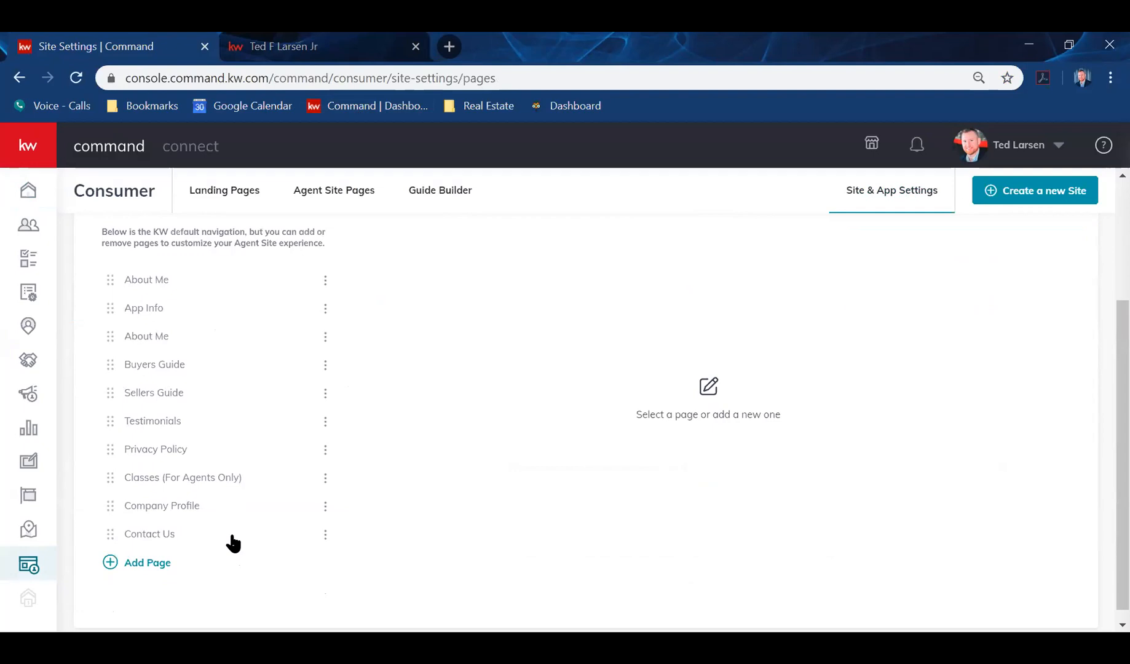
pyautogui.click(159, 545)
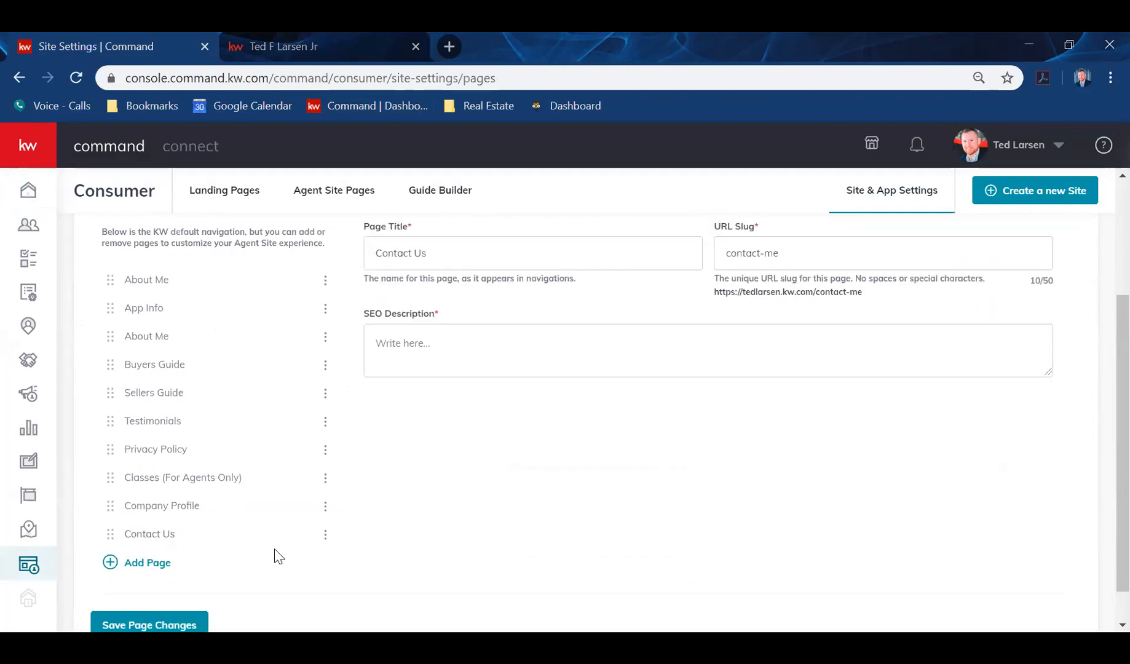
pyautogui.click(326, 534)
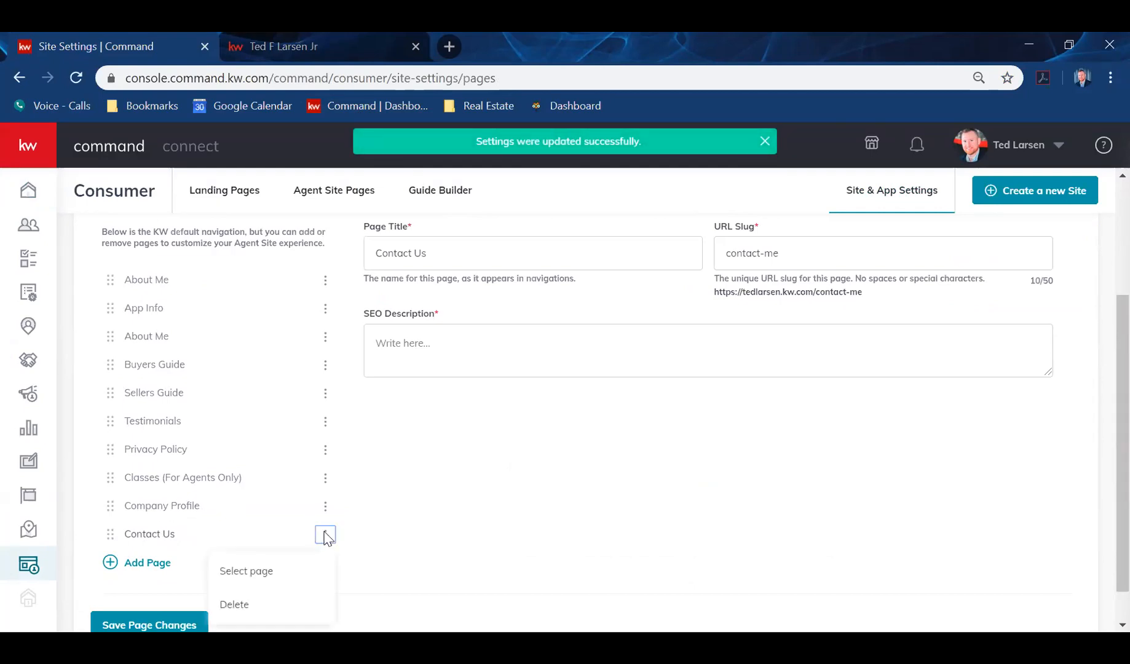
pyautogui.click(234, 606)
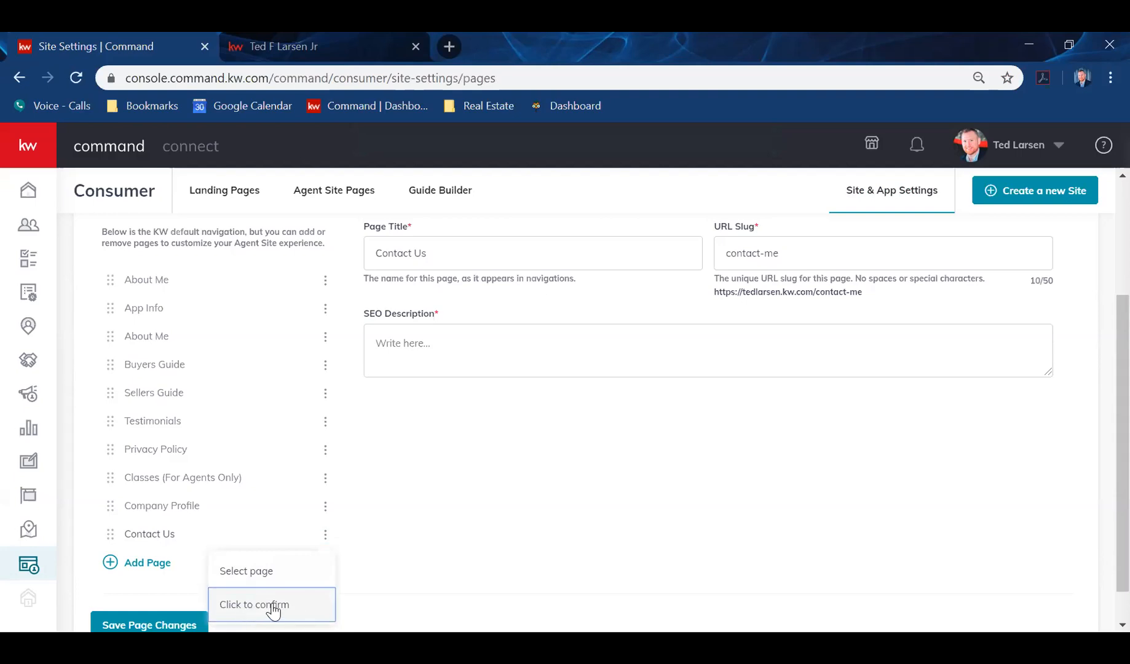
pyautogui.click(250, 609)
pyautogui.click(277, 606)
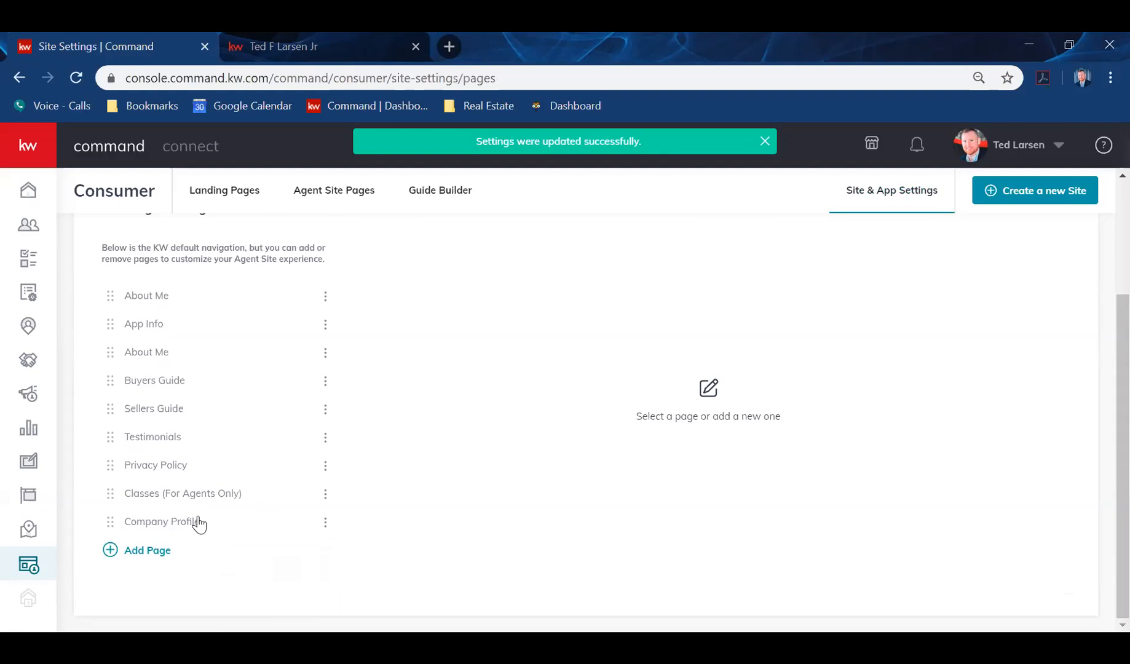
pyautogui.click(325, 296)
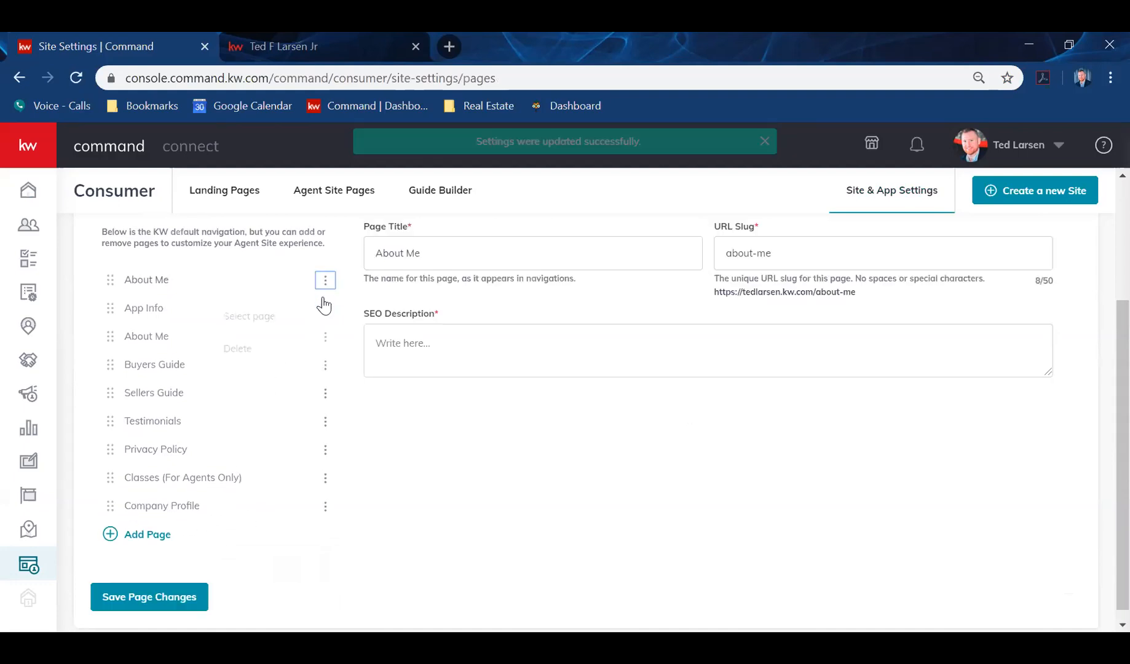
pyautogui.click(252, 356)
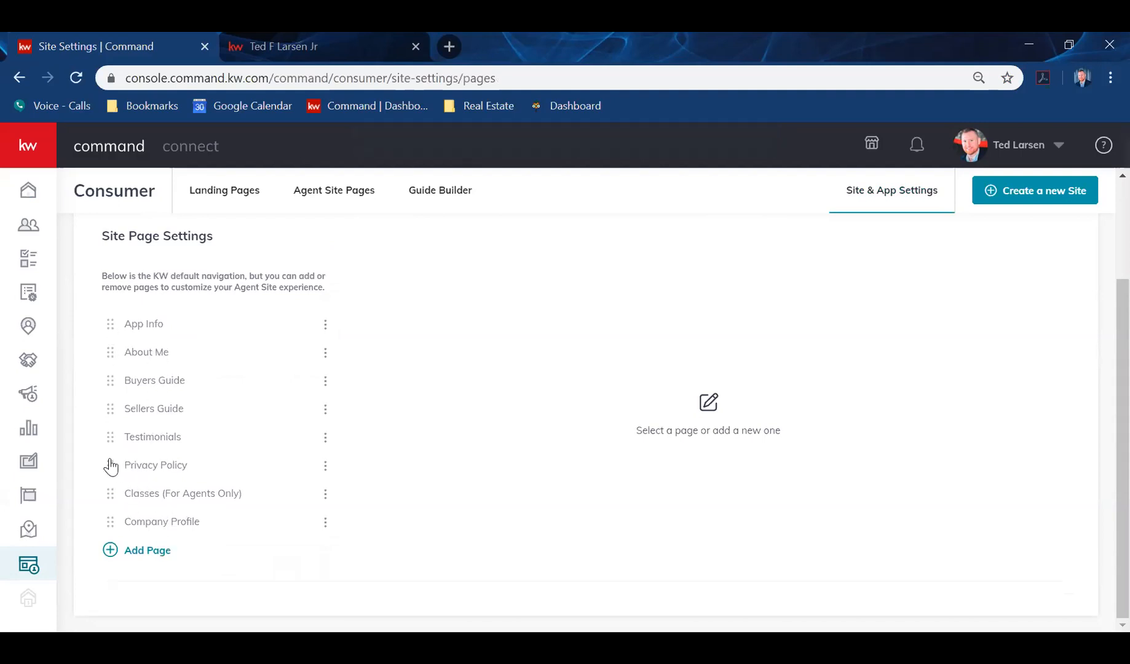
# Step: Try Privacy Policy as the first page, reposition it between Classes (For Agents Only) and Company Profile, and save the page changes
pyautogui.moveTo(107, 468); pyautogui.dragTo(120, 320)
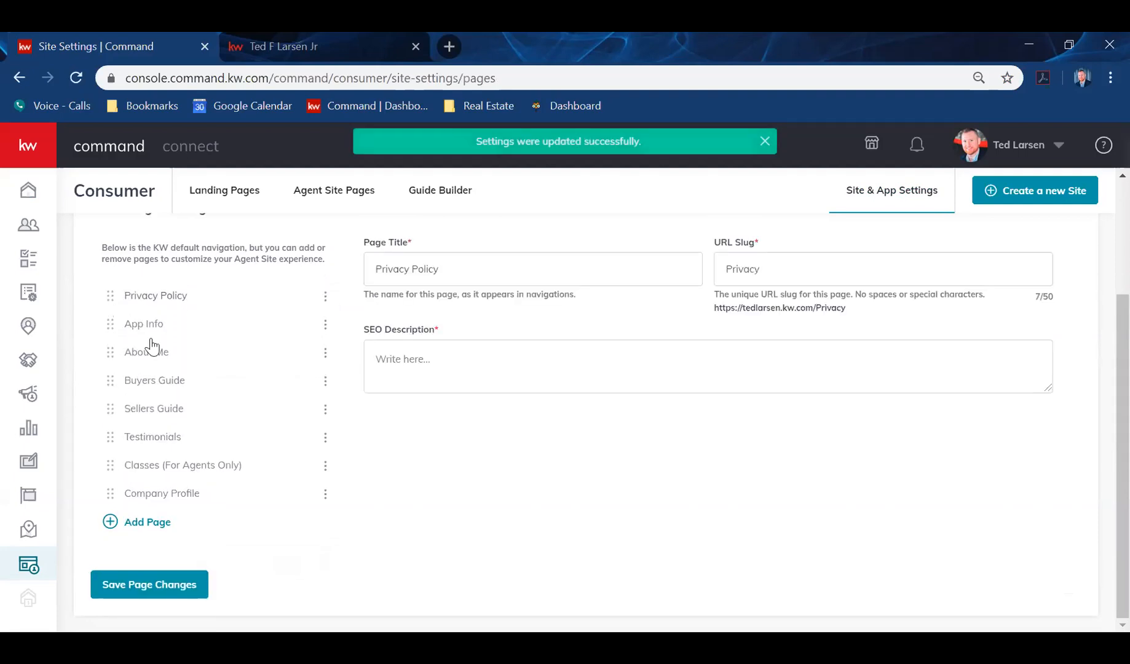
pyautogui.moveTo(113, 300); pyautogui.dragTo(103, 478)
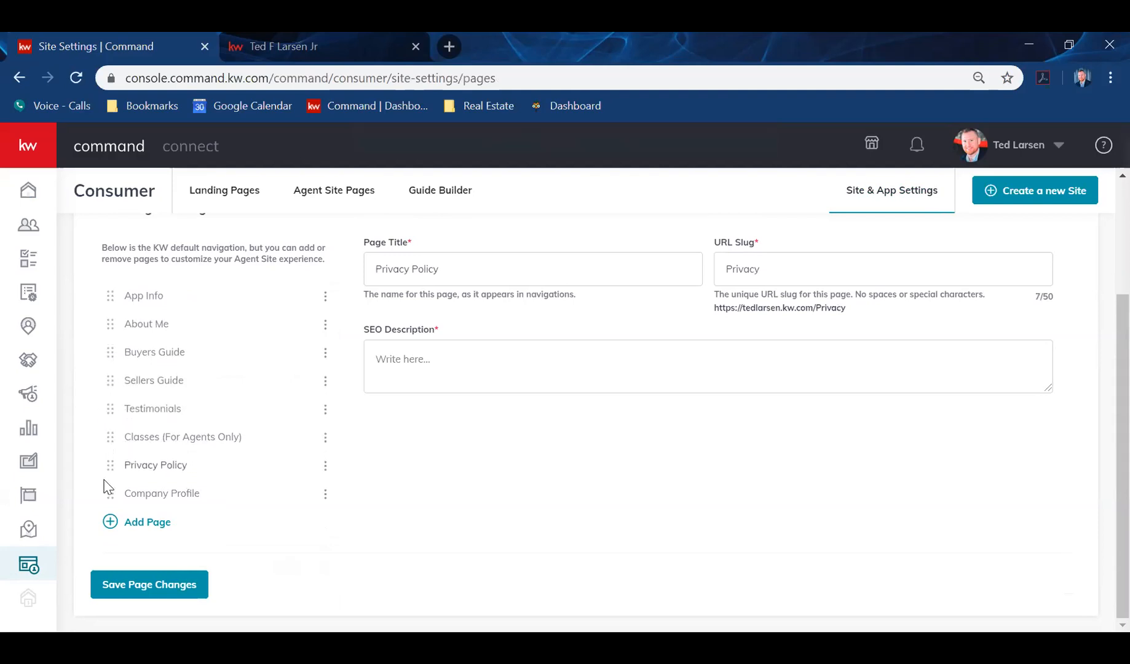
pyautogui.click(156, 581)
pyautogui.click(175, 589)
# Step: Review the Agent Site Pages list for which pages, such as Recorded Classes (For Agents), are linked to the live site
pyautogui.scroll(3, 335, 409)
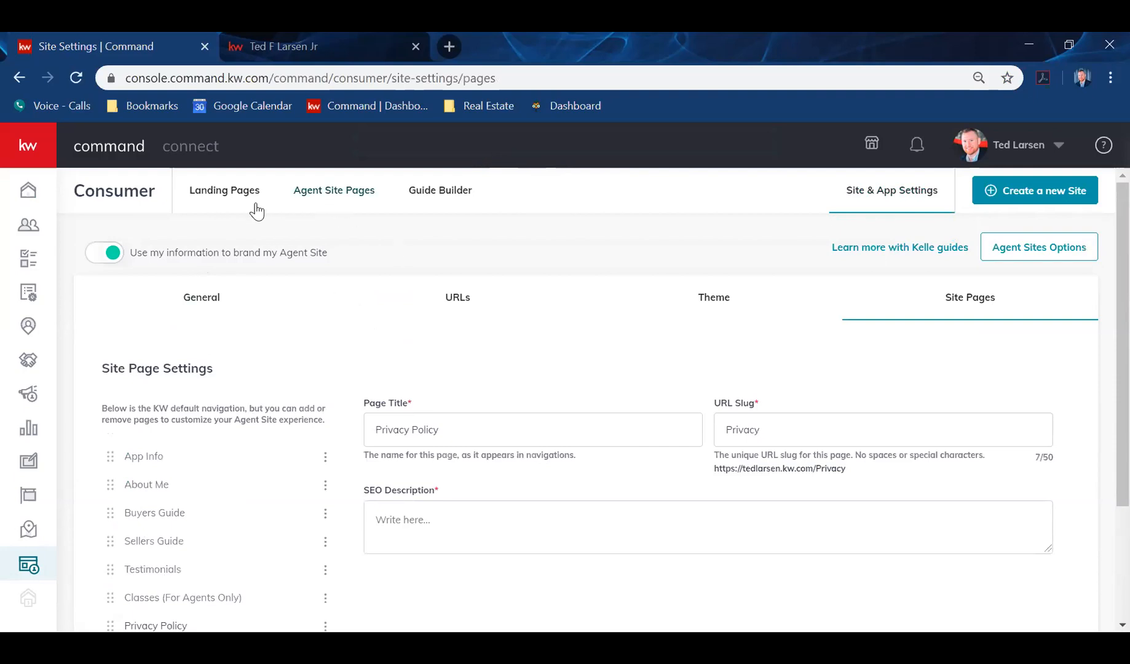
pyautogui.click(326, 196)
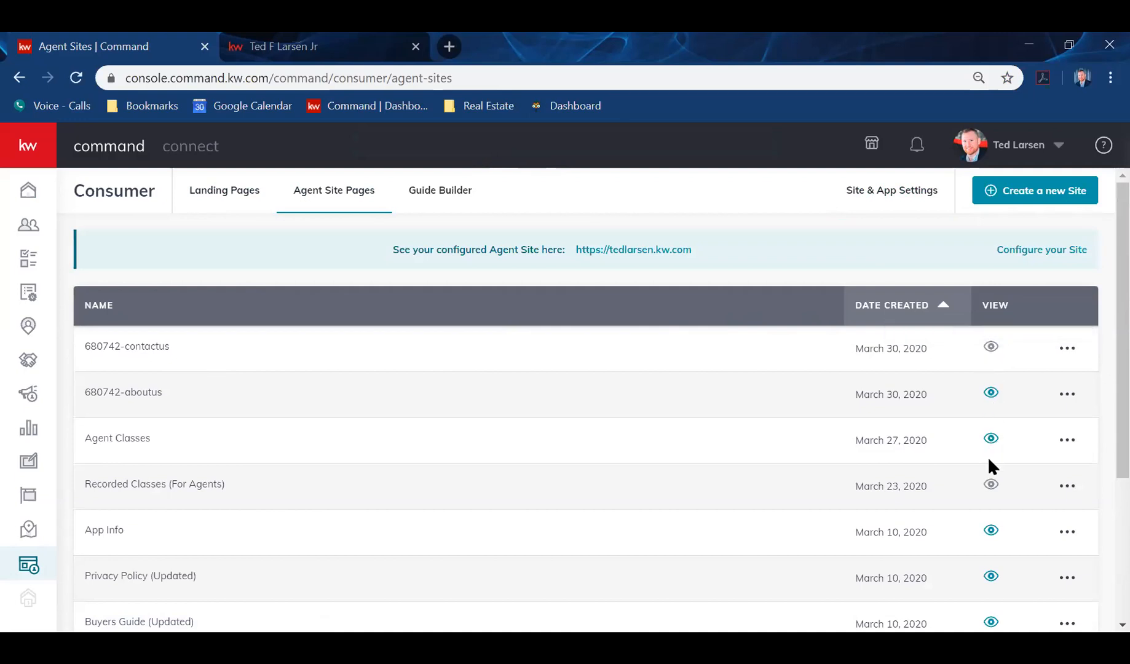
pyautogui.moveTo(987, 458); pyautogui.dragTo(987, 477)
pyautogui.click(833, 463)
pyautogui.moveTo(985, 486)
pyautogui.scroll(-4, 808, 362)
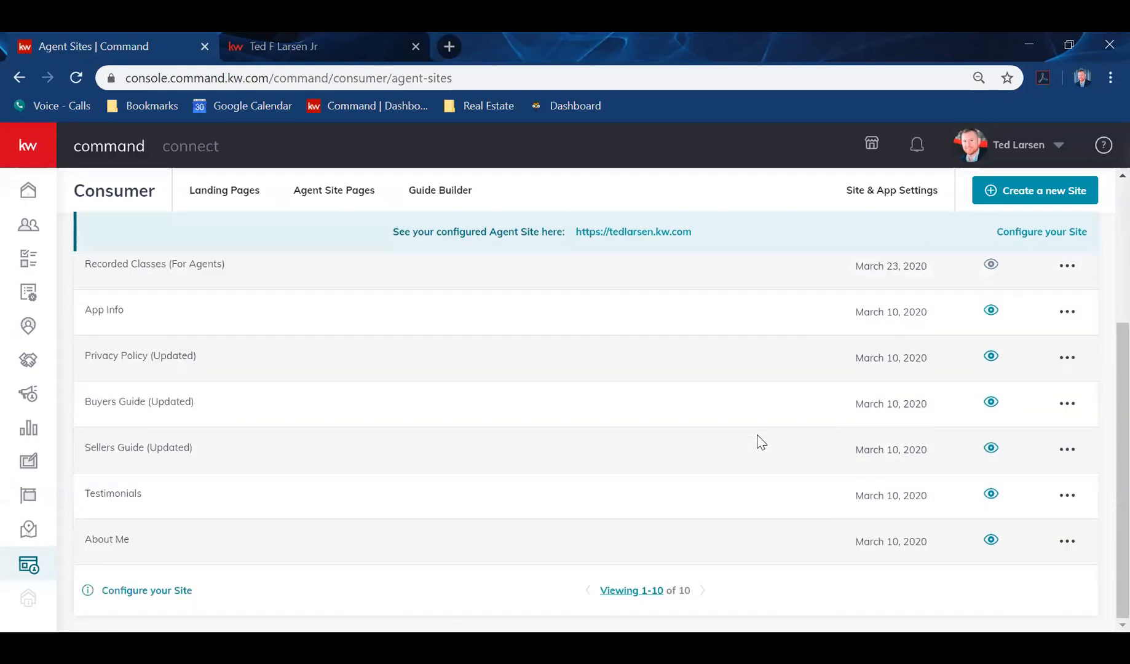
pyautogui.scroll(5, 760, 441)
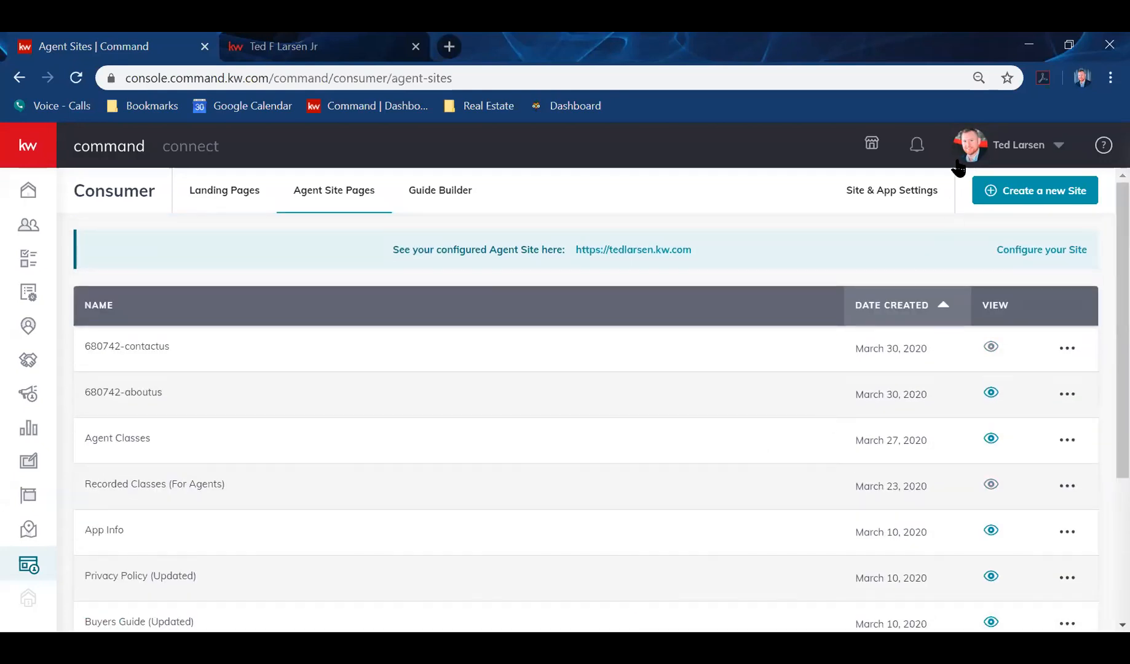
# Step: Add a page to the agent site navigation in the Site Pages settings, using the existing Agent Classes page
pyautogui.click(886, 194)
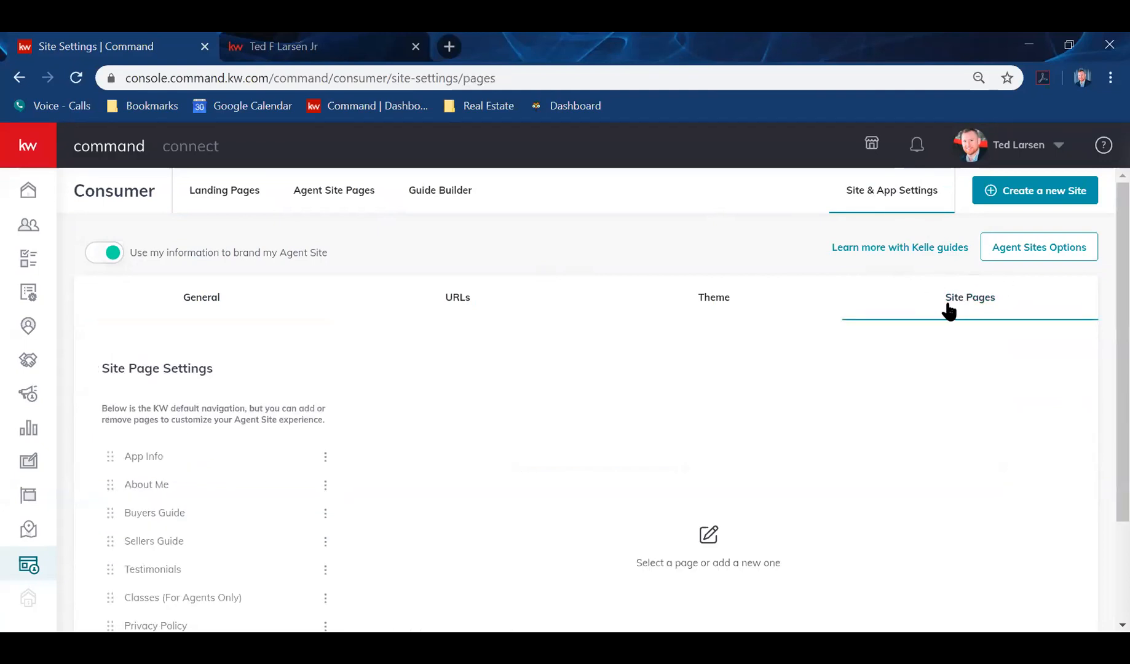
pyautogui.scroll(-2, 185, 381)
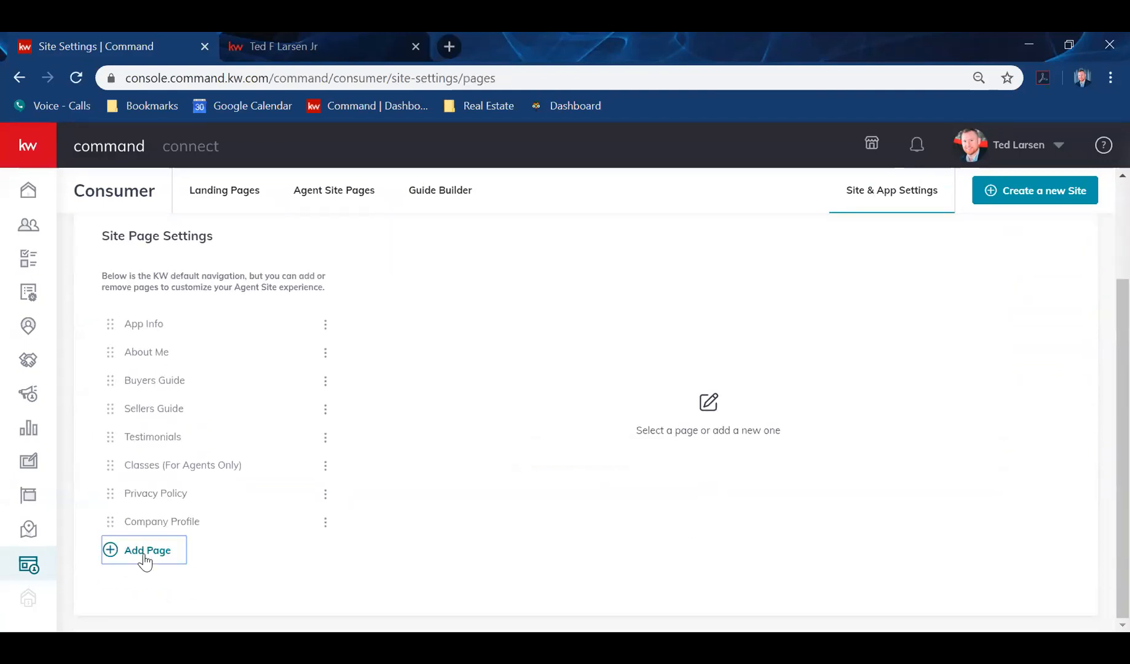
pyautogui.click(145, 554)
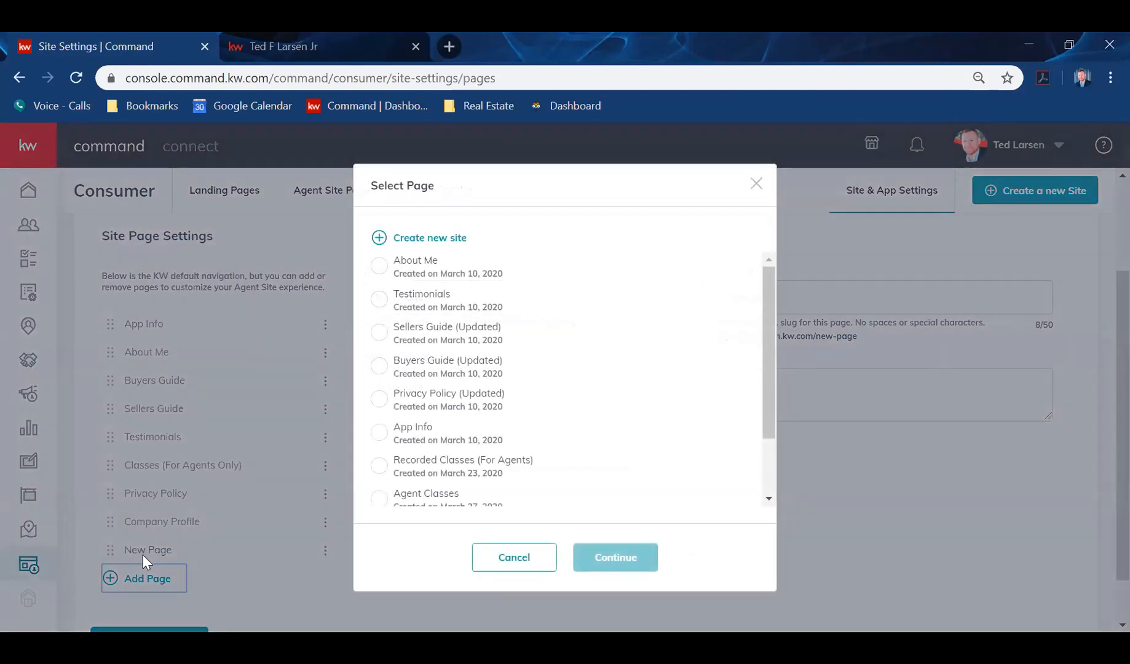
pyautogui.click(379, 497)
pyautogui.click(616, 557)
# Step: Title the new navigation page Agent Classes, set its URL slug to Agent, and save the page changes
pyautogui.click(434, 293)
pyautogui.doubleClick(435, 294)
pyautogui.tripleClick(435, 294)
pyautogui.write('Agent Classes')
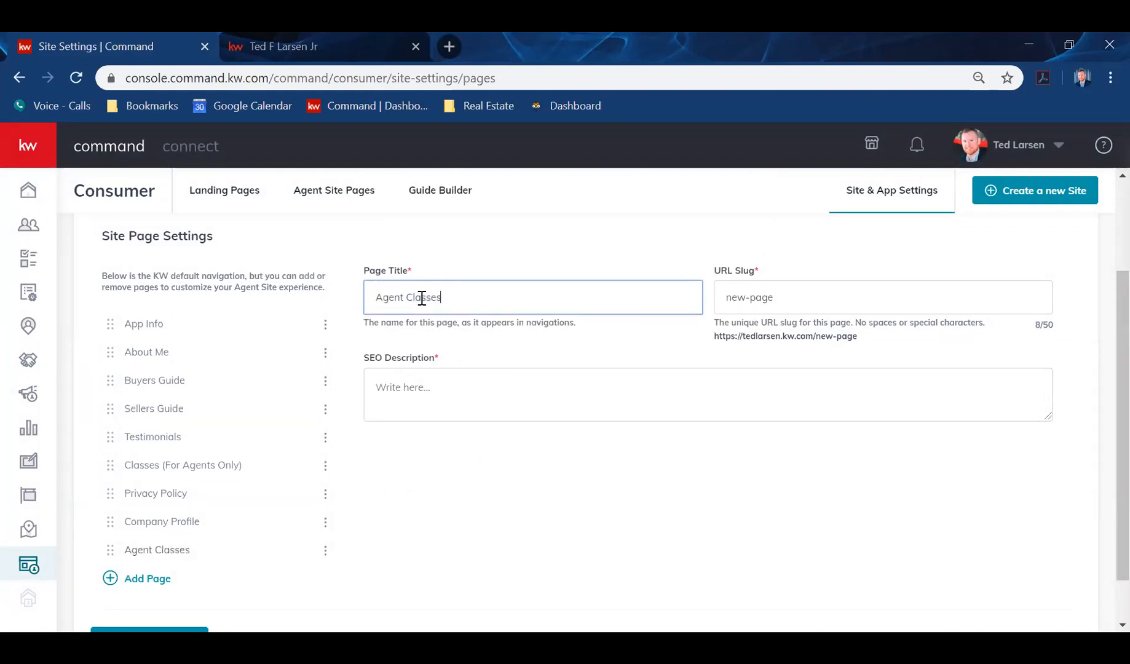
pyautogui.press('Tab')
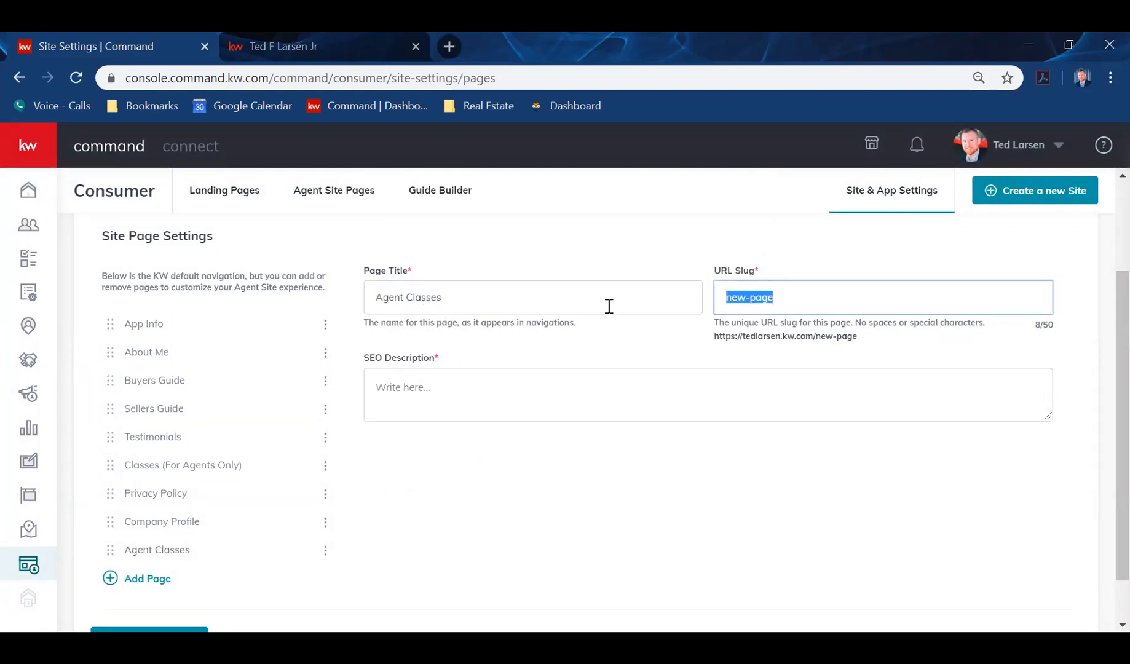
pyautogui.write('Agent')
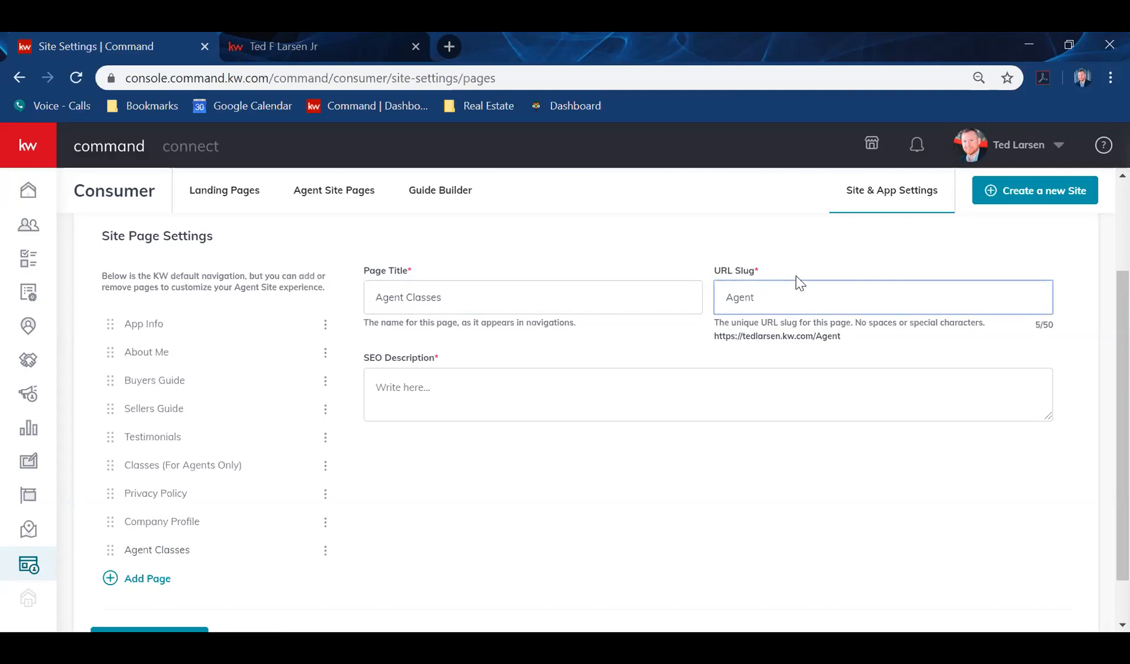
pyautogui.scroll(-1, 465, 459)
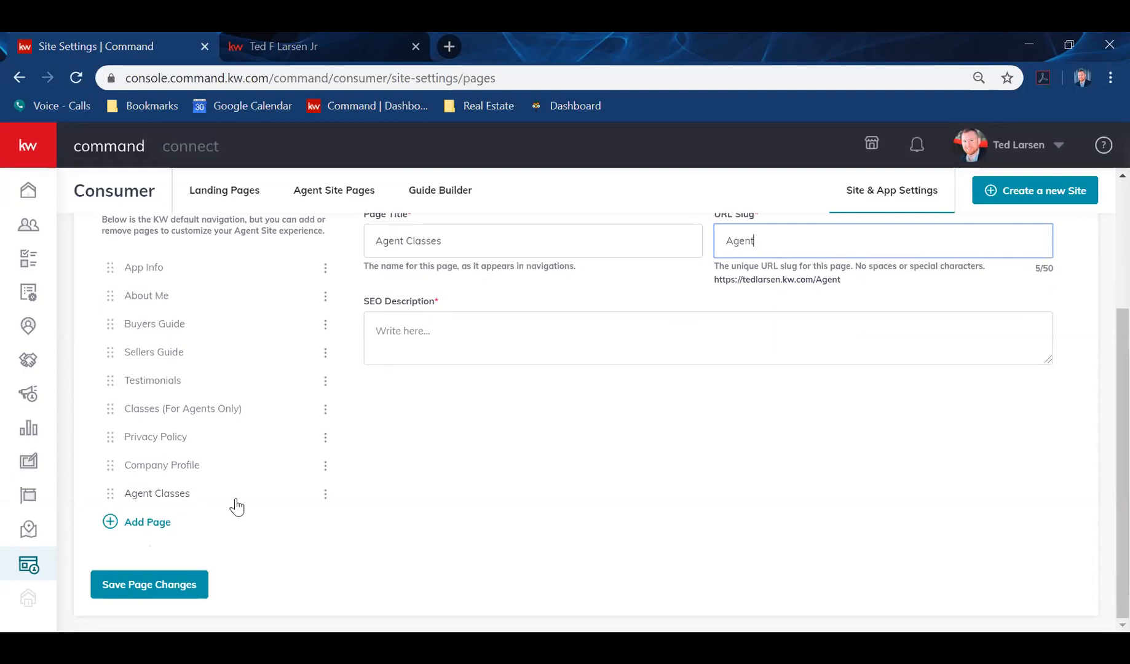
pyautogui.click(182, 589)
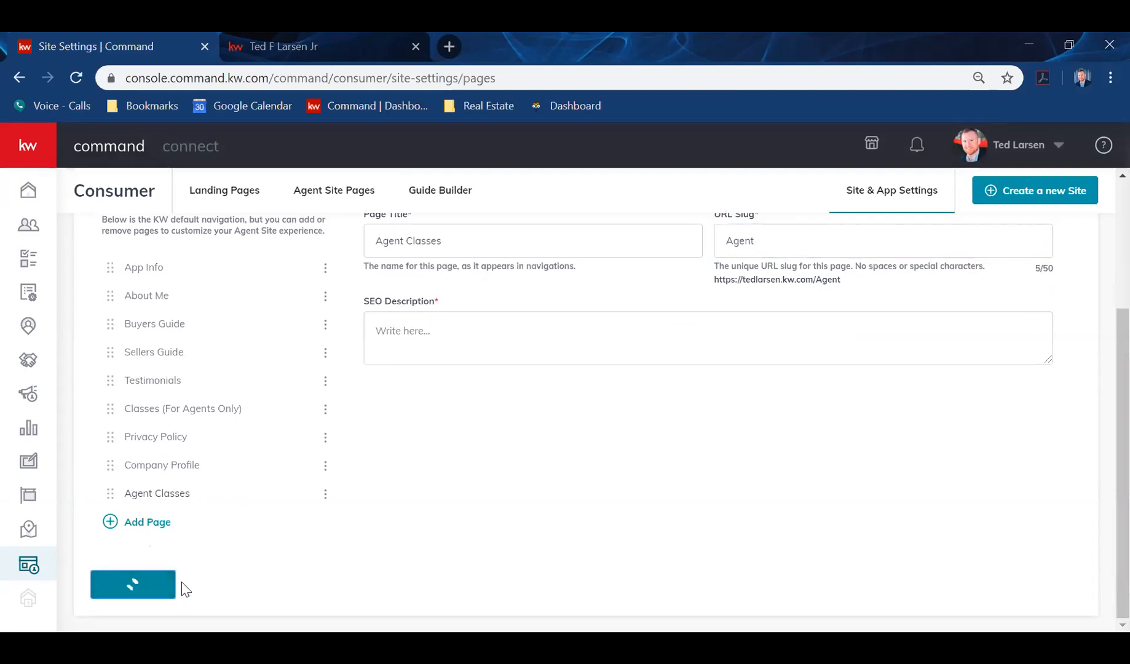
# Step: Reload the live agent site, open its Agent Classes page, and review the class sections through to the app download area
pyautogui.click(304, 37)
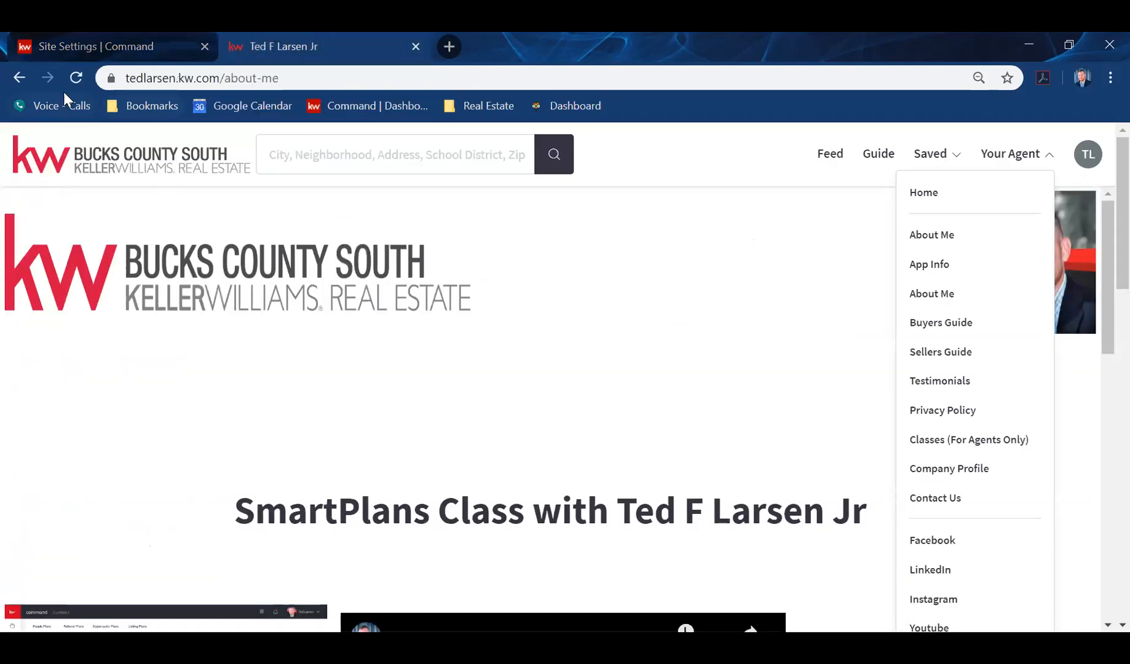
pyautogui.click(76, 78)
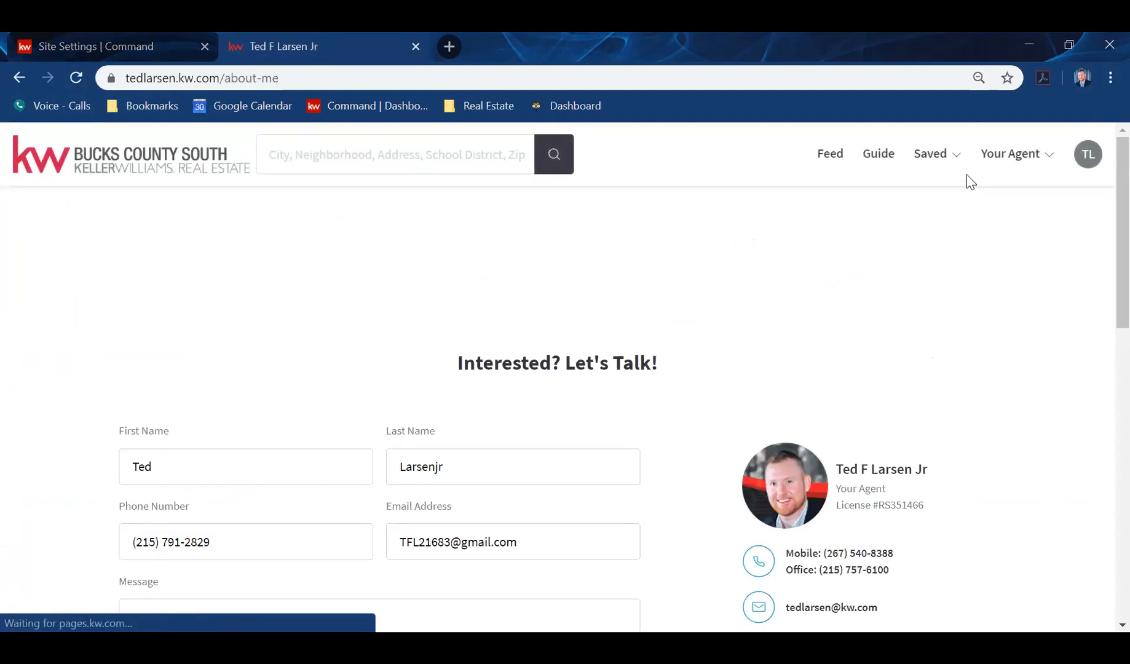
pyautogui.click(1022, 154)
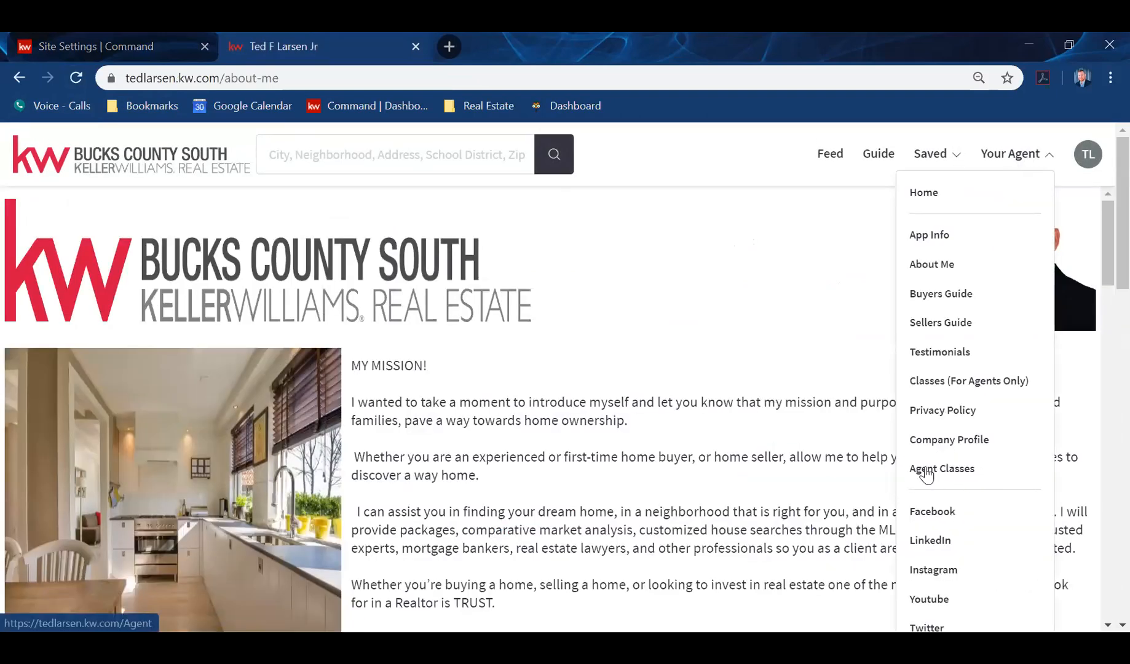
pyautogui.click(952, 472)
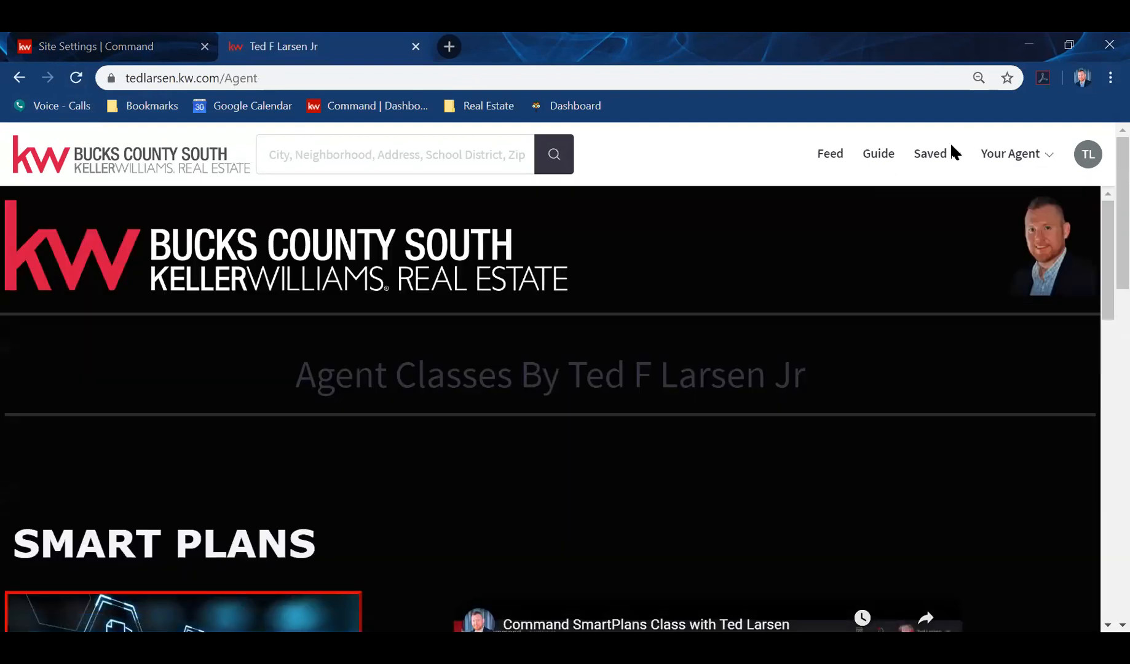
pyautogui.scroll(-2, 437, 397)
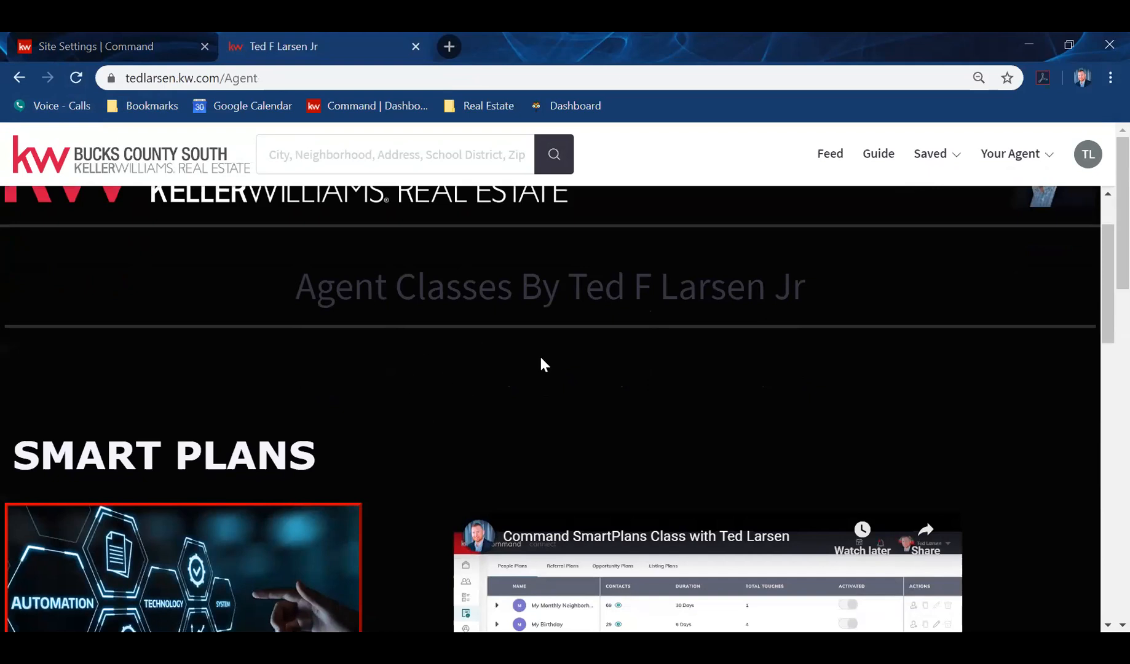
pyautogui.scroll(-8, 511, 376)
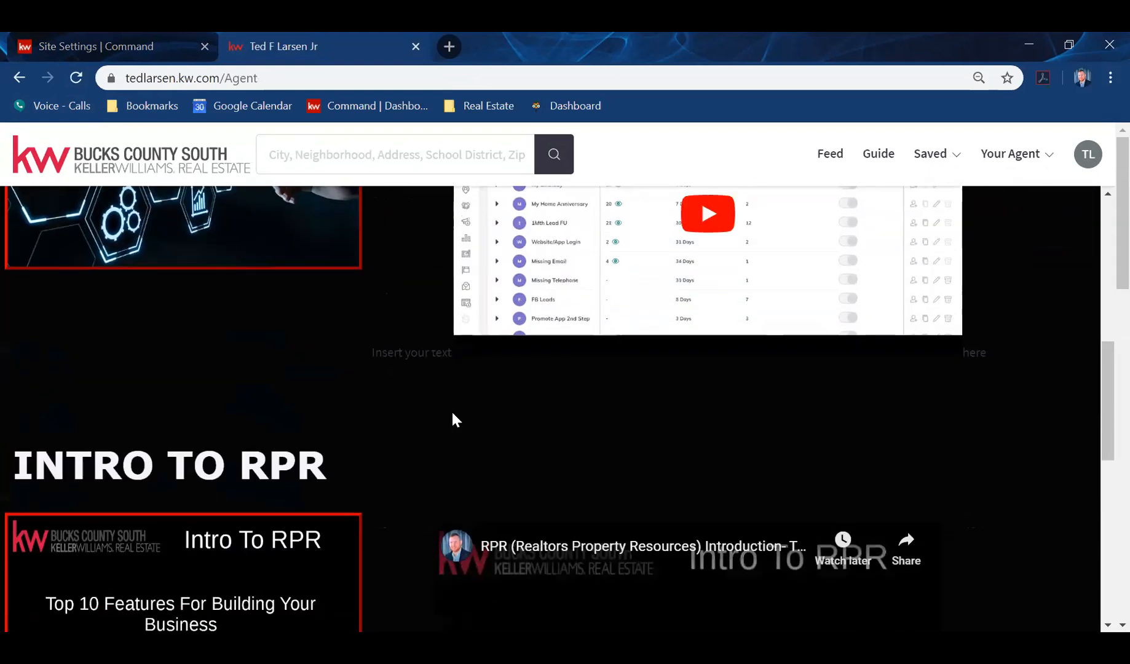
pyautogui.scroll(-3, 455, 420)
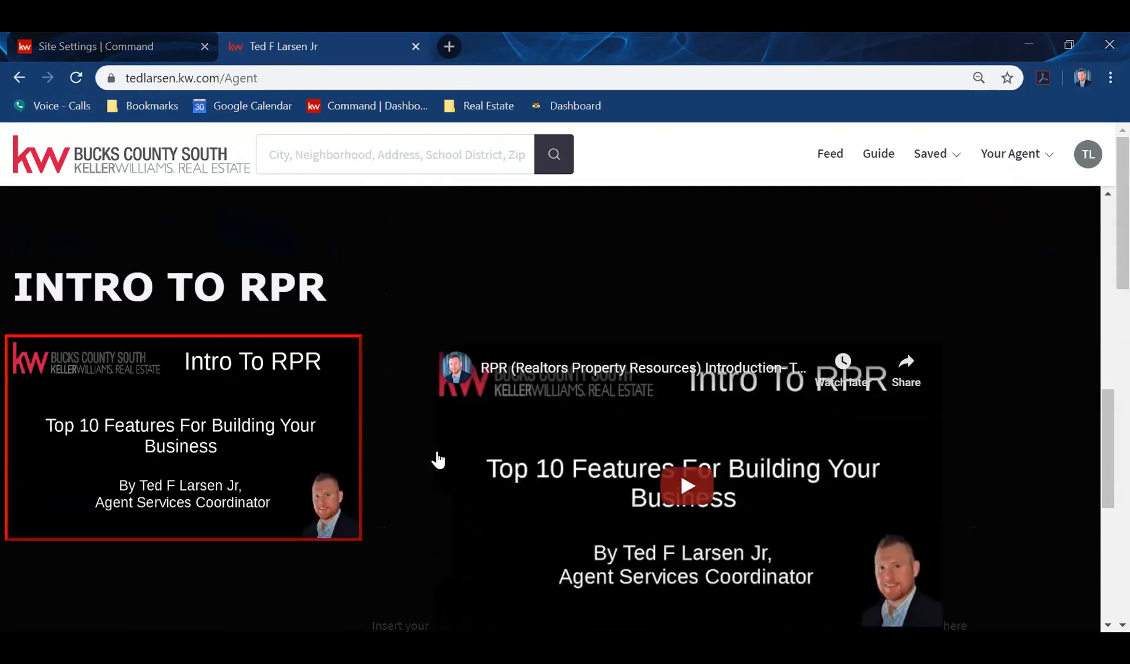
pyautogui.scroll(-4, 438, 458)
pyautogui.scroll(-2, 469, 457)
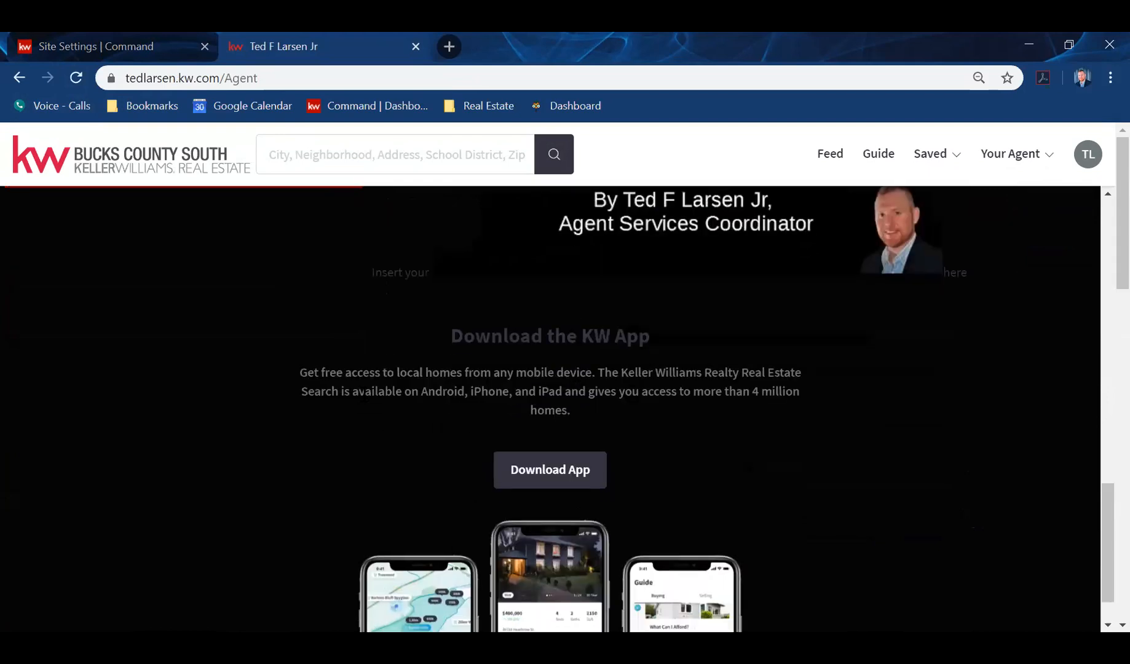
pyautogui.scroll(9, 654, 430)
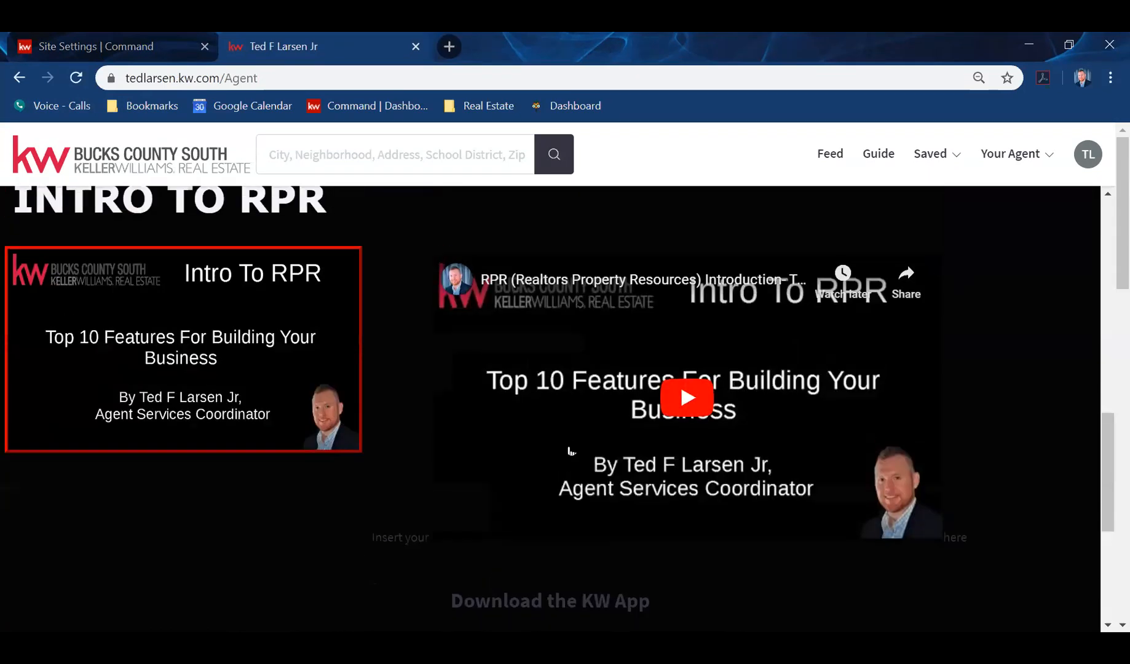
pyautogui.scroll(8, 404, 374)
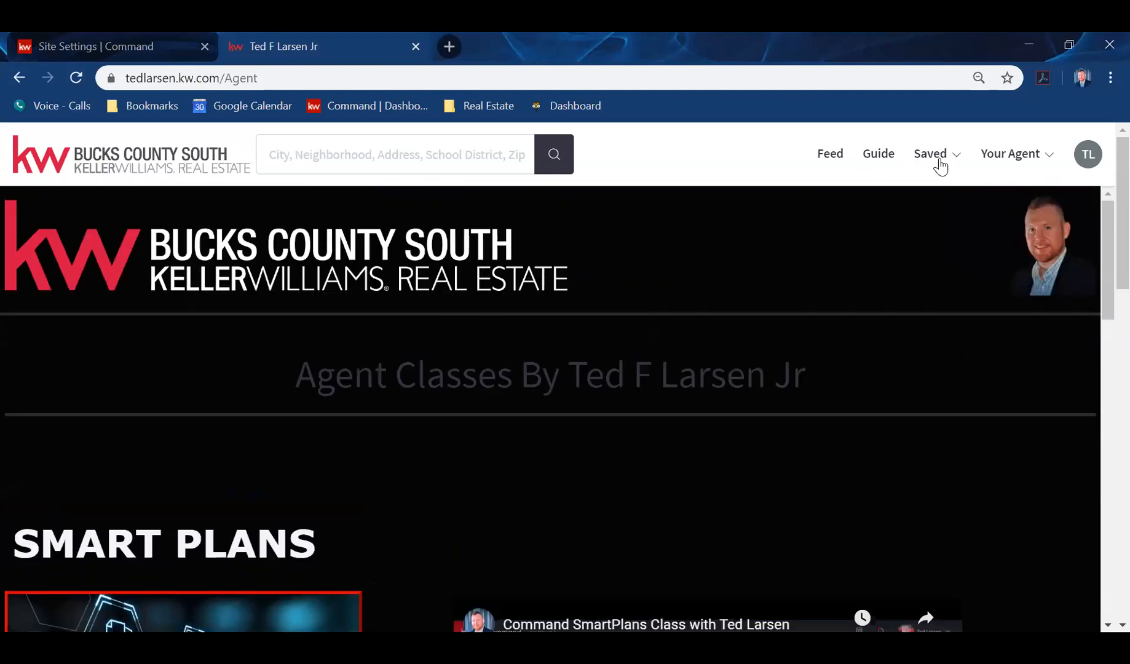
# Step: Check the agent page links on the live site and open the About Me page
pyautogui.click(937, 154)
pyautogui.click(1011, 154)
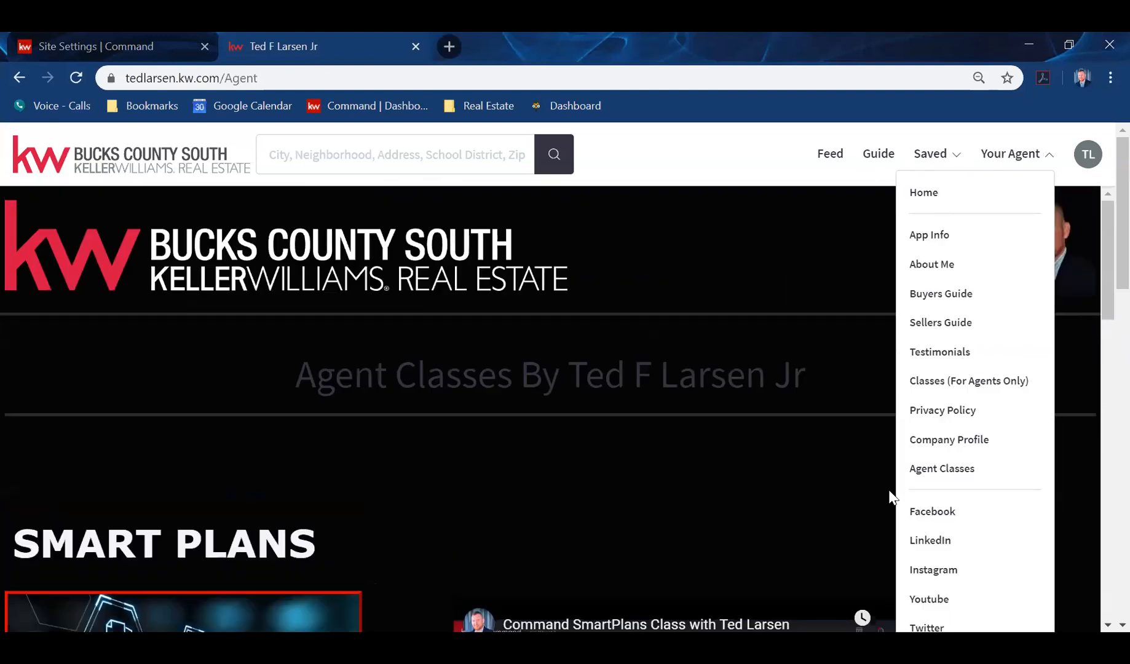
pyautogui.click(930, 265)
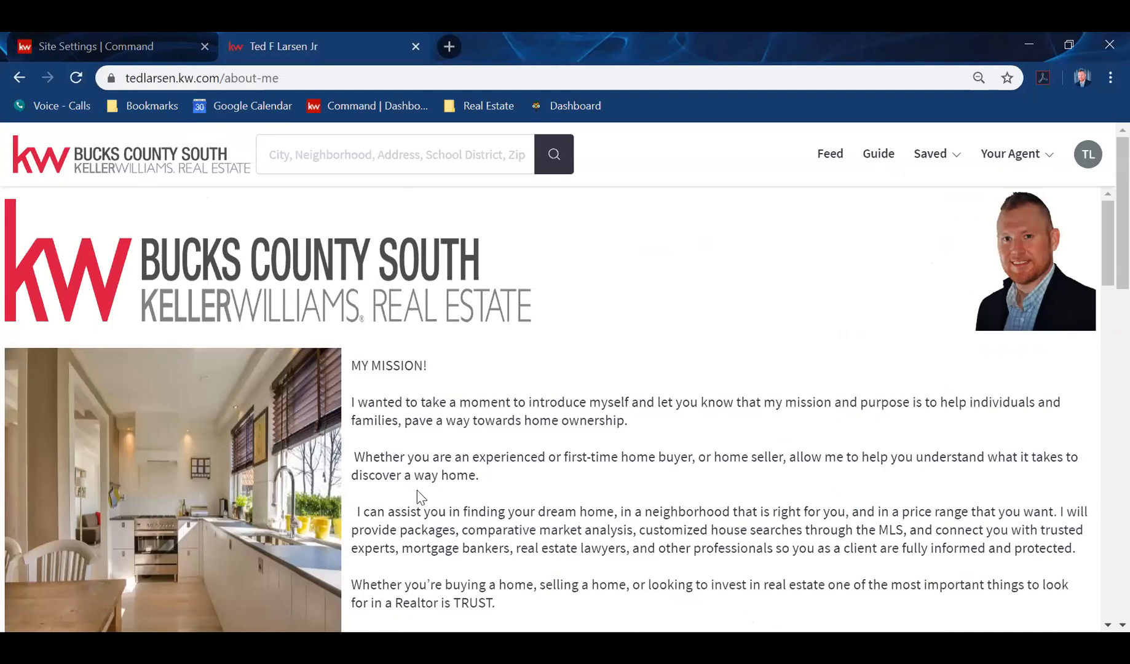
# Step: Switch back to Command and open the list of Agent Site Pages in Consumer
pyautogui.click(140, 42)
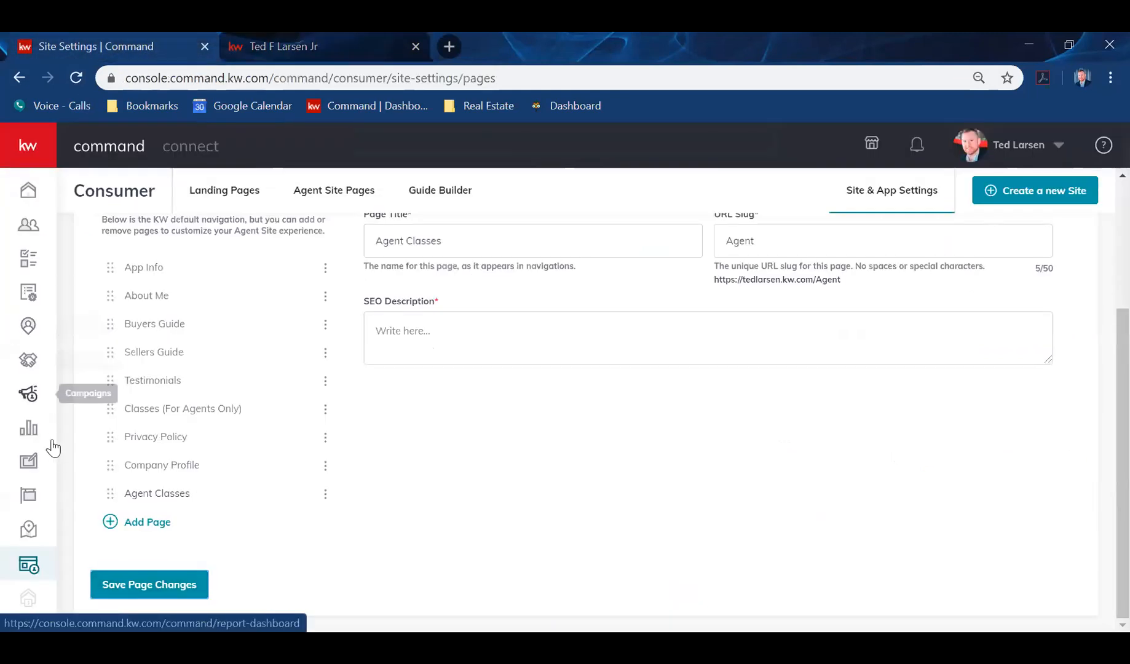
pyautogui.click(29, 566)
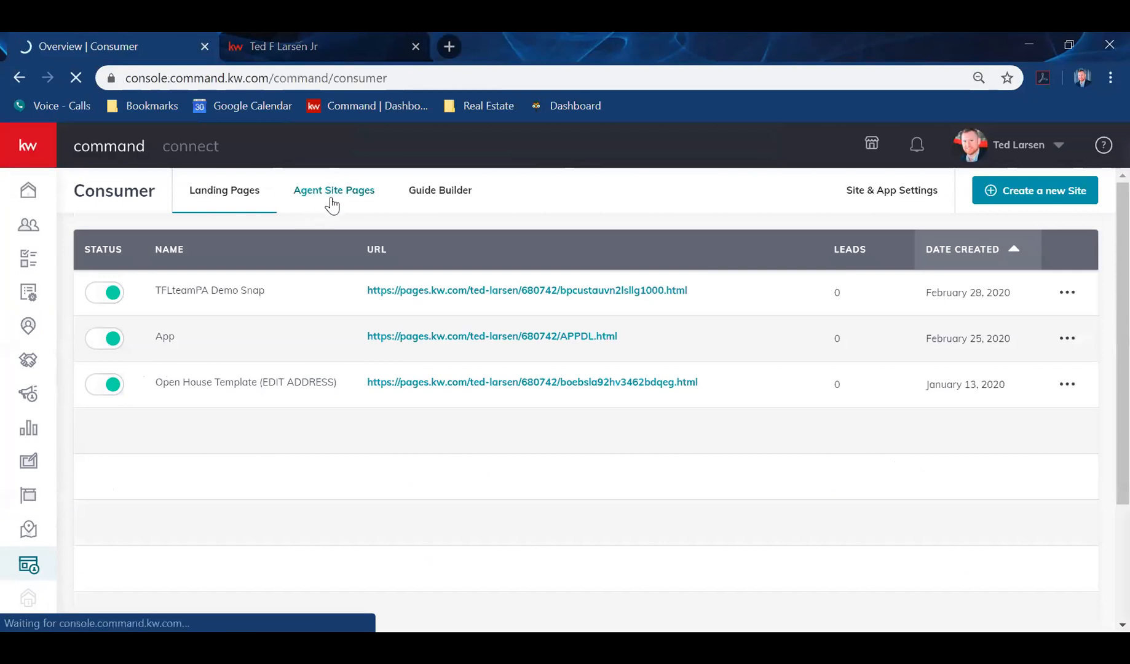
pyautogui.click(332, 203)
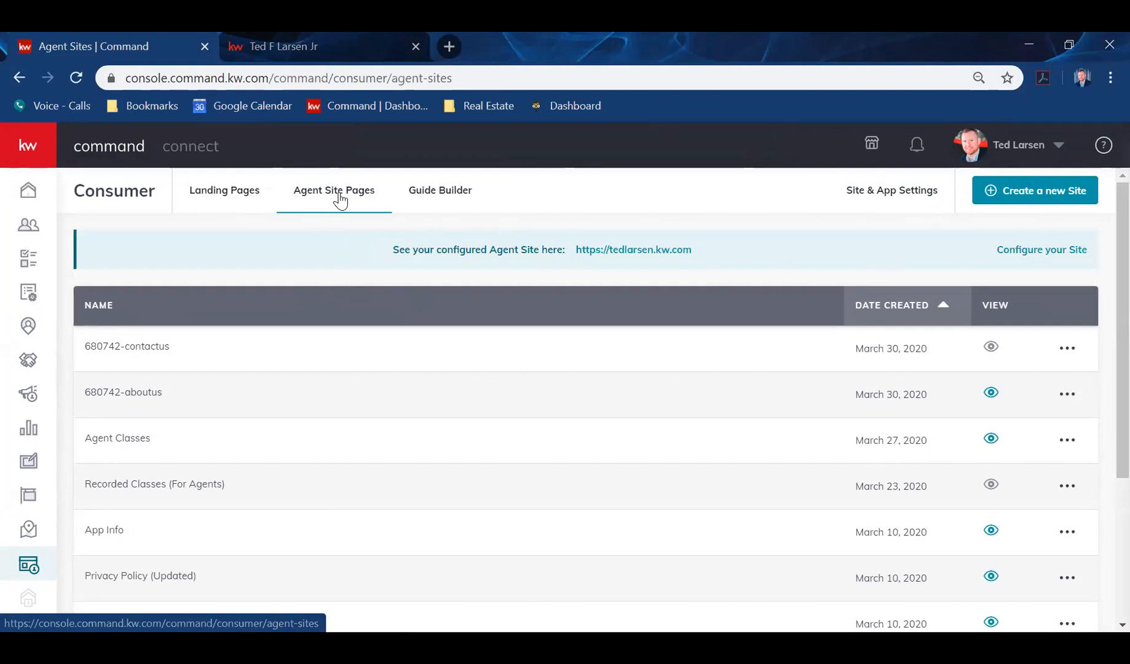
# Step: Open the Buyers Guide page on the live agent site and look over its introduction and first step
pyautogui.click(356, 42)
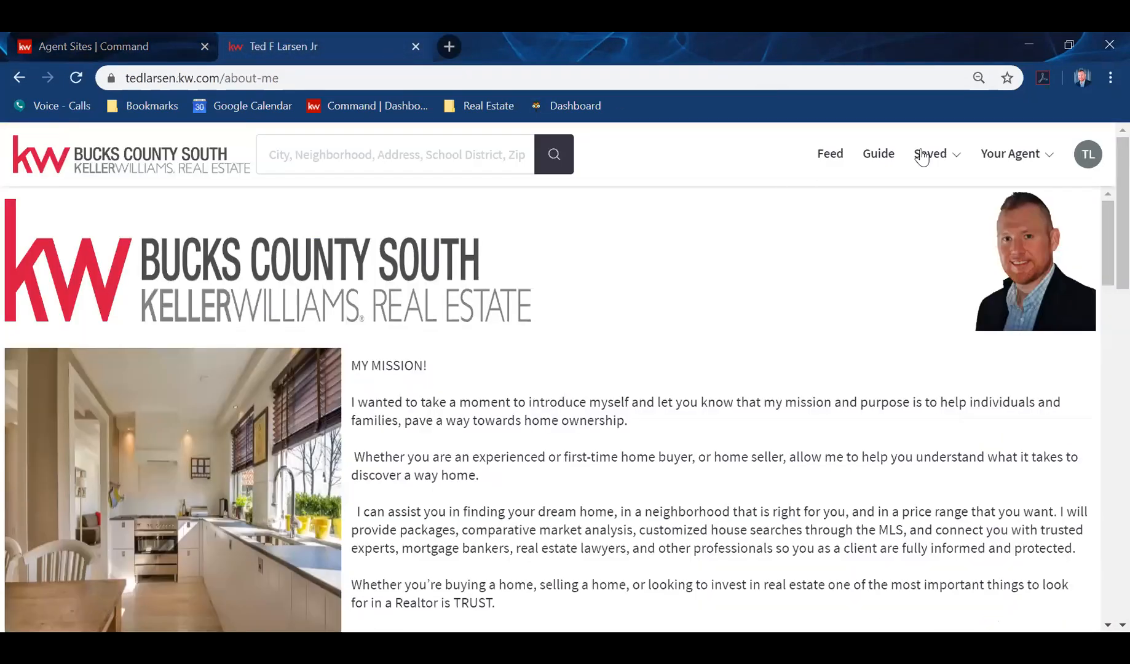
pyautogui.click(954, 161)
pyautogui.click(1011, 155)
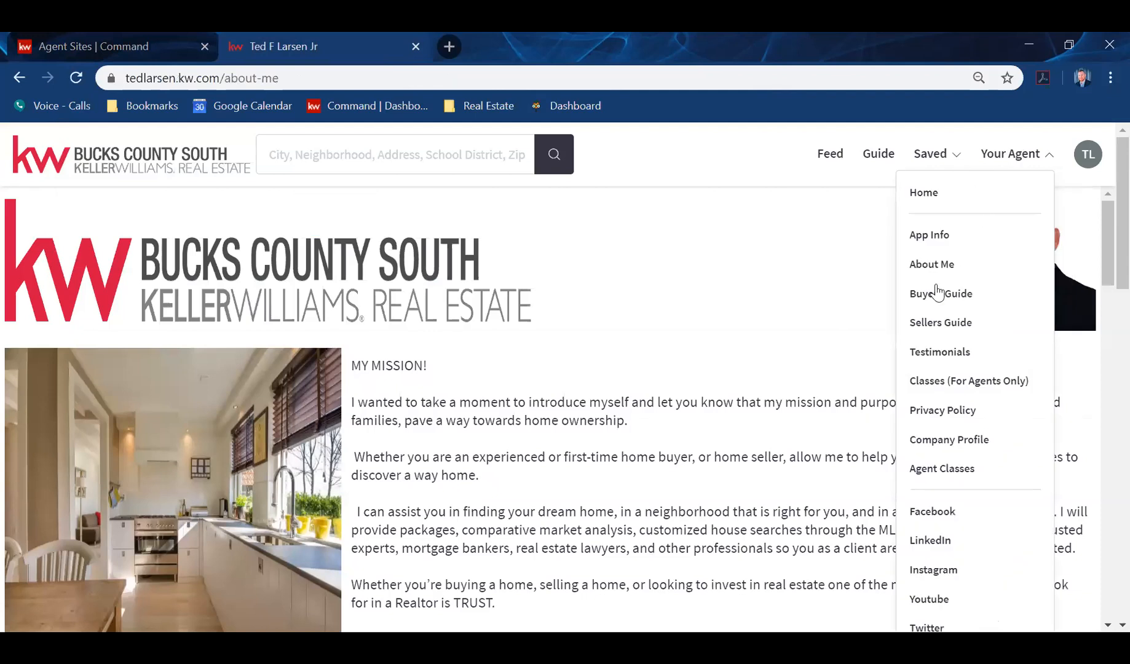
pyautogui.click(941, 295)
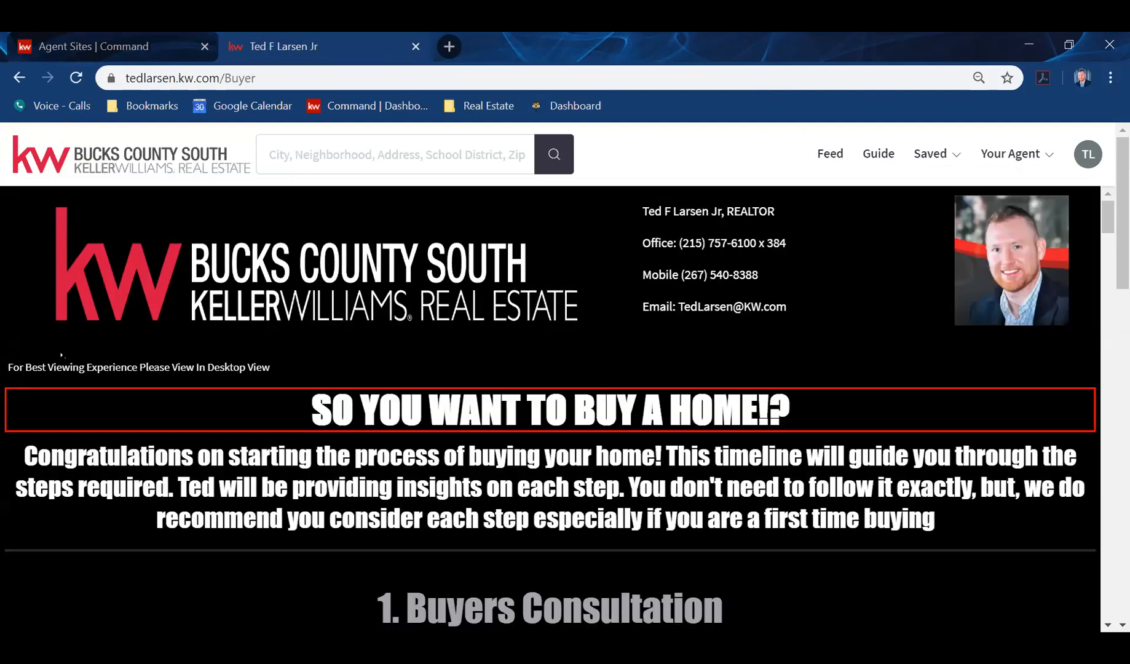
pyautogui.scroll(-3, 529, 558)
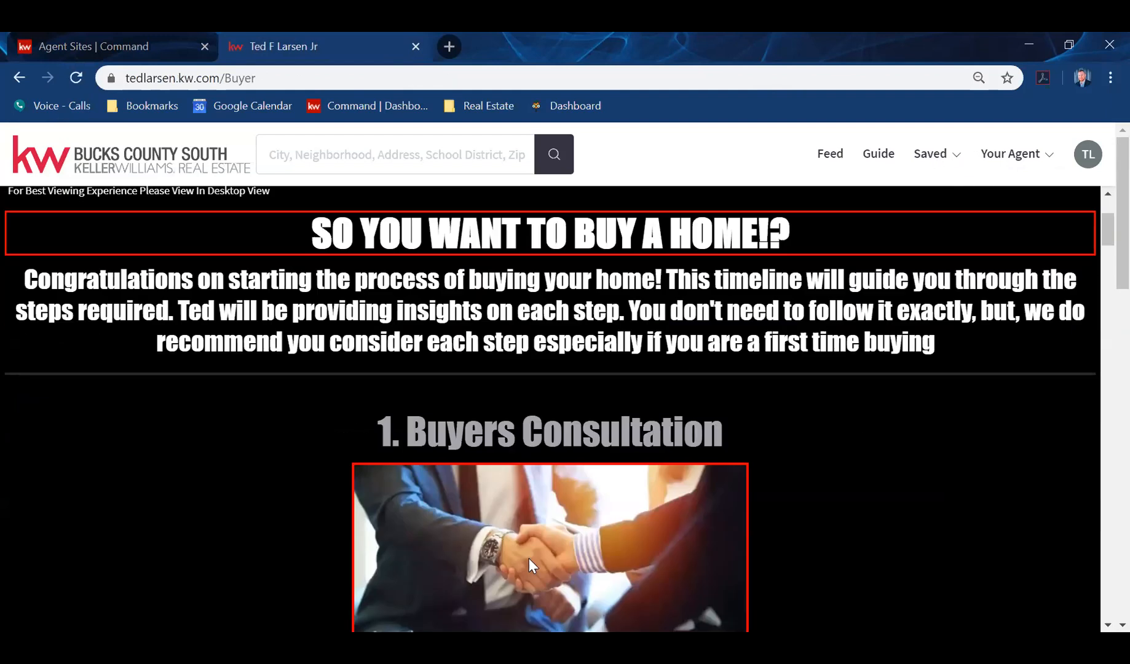
pyautogui.scroll(2, 928, 227)
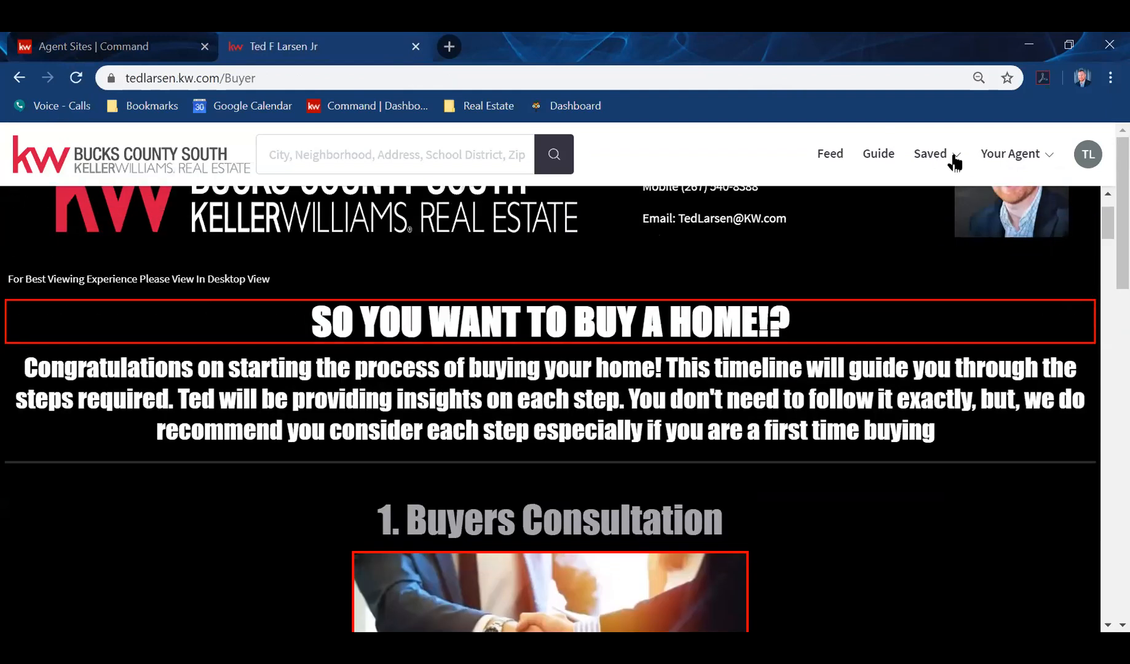
# Step: Open the Sellers Guide page on the live agent site and look through its Pre Listing and Photography steps
pyautogui.click(1014, 155)
pyautogui.click(940, 322)
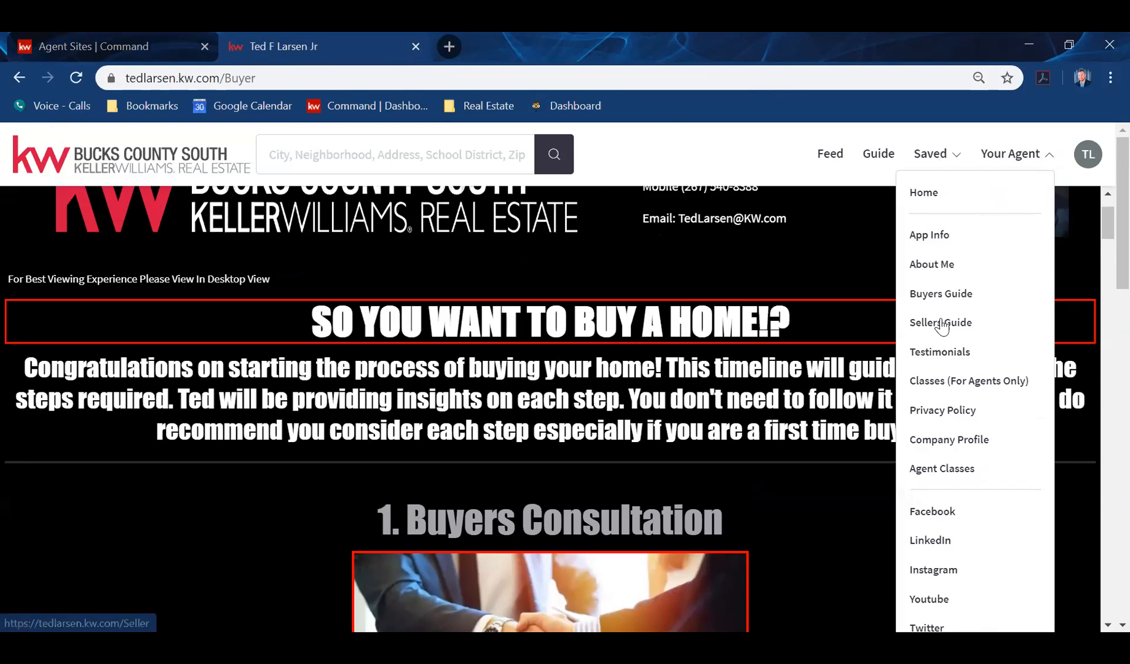
pyautogui.scroll(-7, 625, 301)
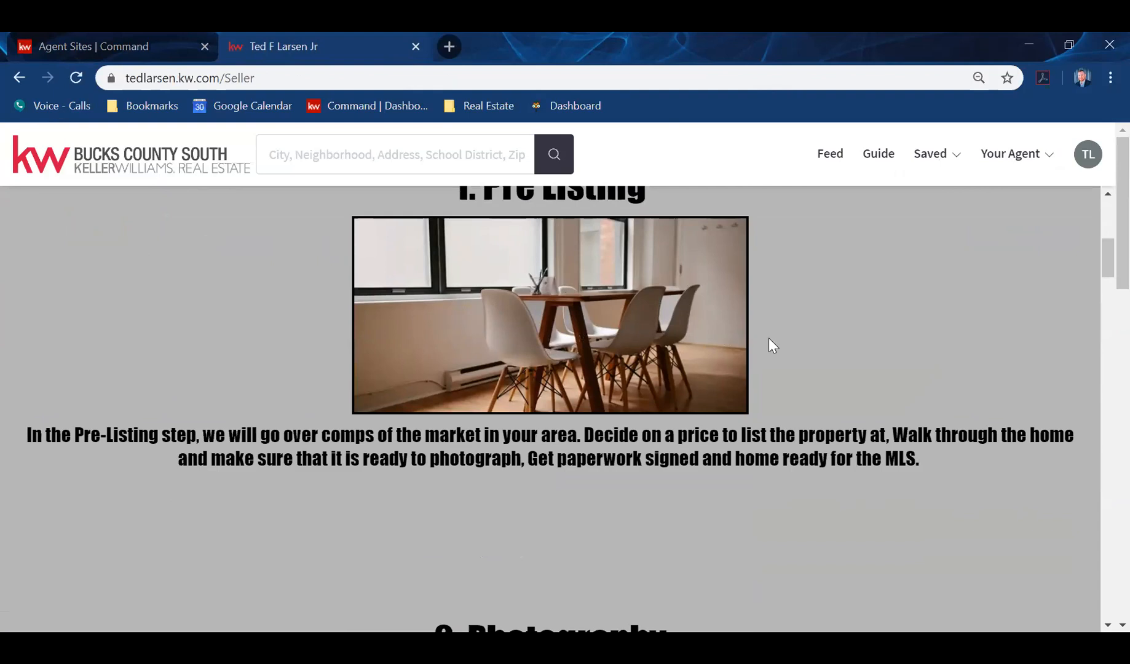
pyautogui.scroll(-3, 715, 404)
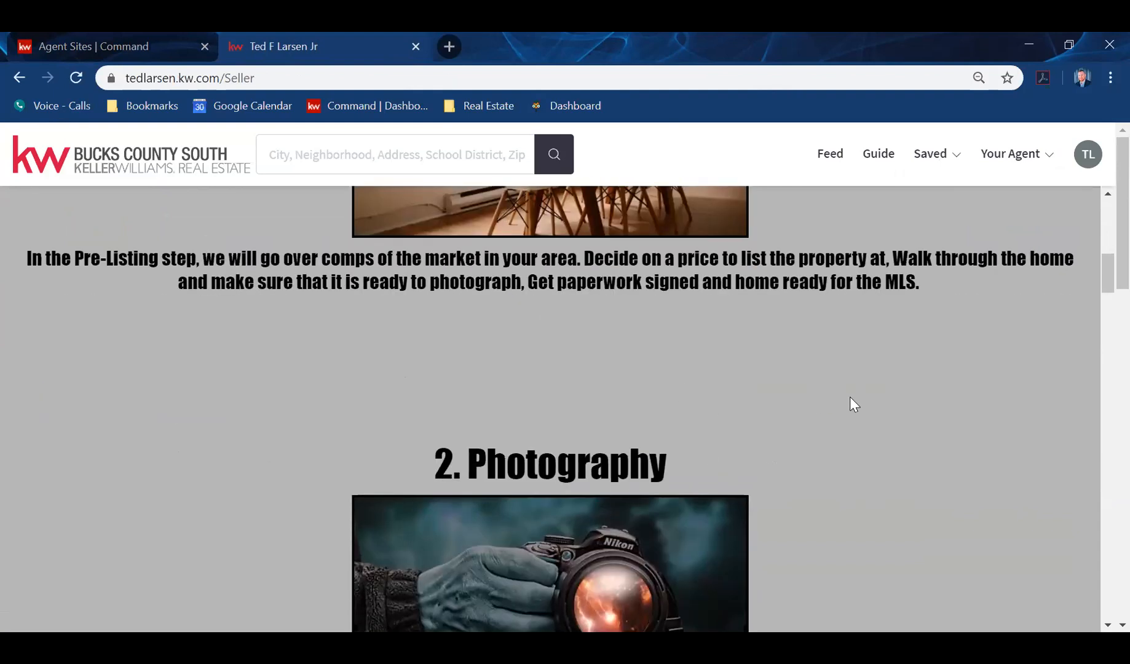
pyautogui.scroll(8, 906, 302)
# Step: Return to Command and create a new page displayed on the agent site
pyautogui.click(113, 47)
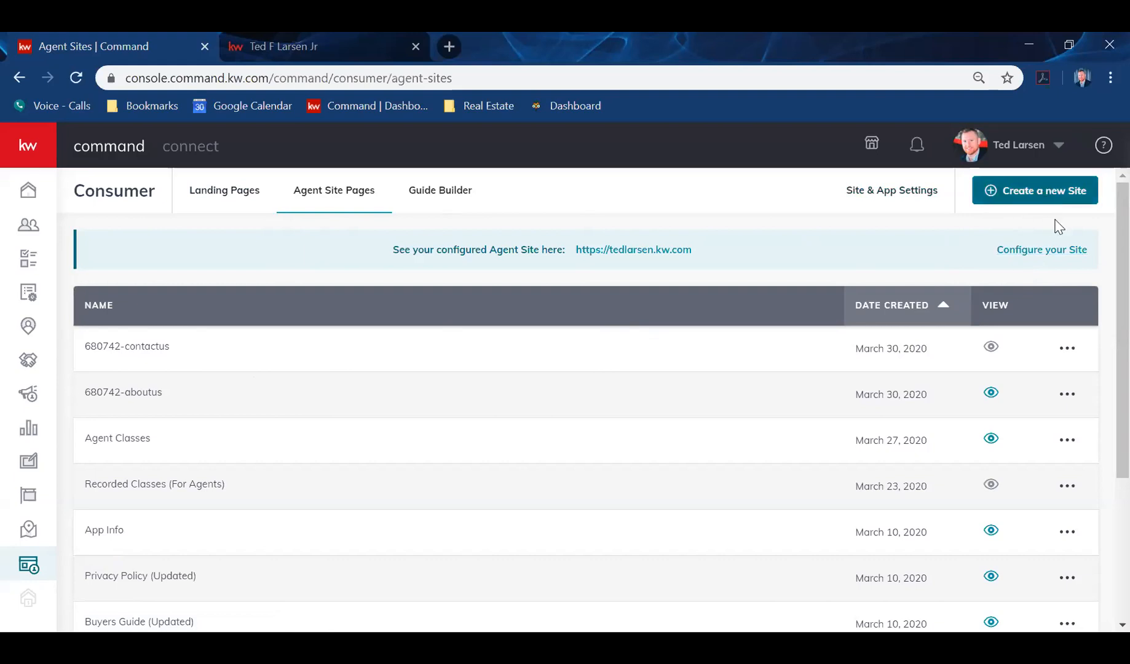
pyautogui.click(1024, 191)
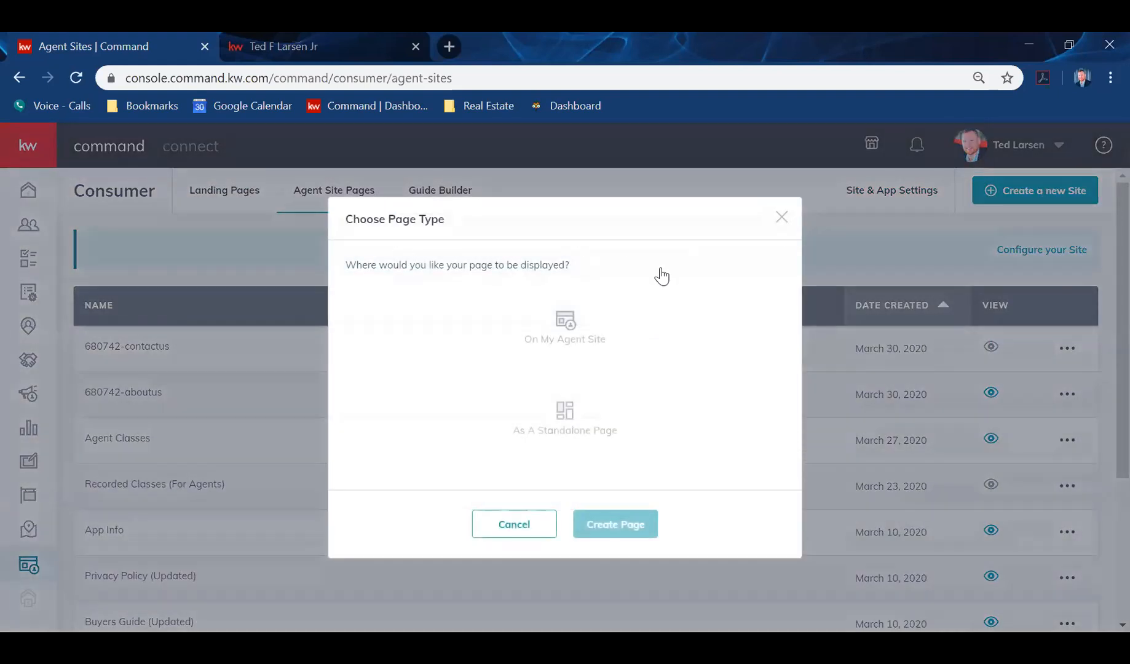
pyautogui.click(571, 325)
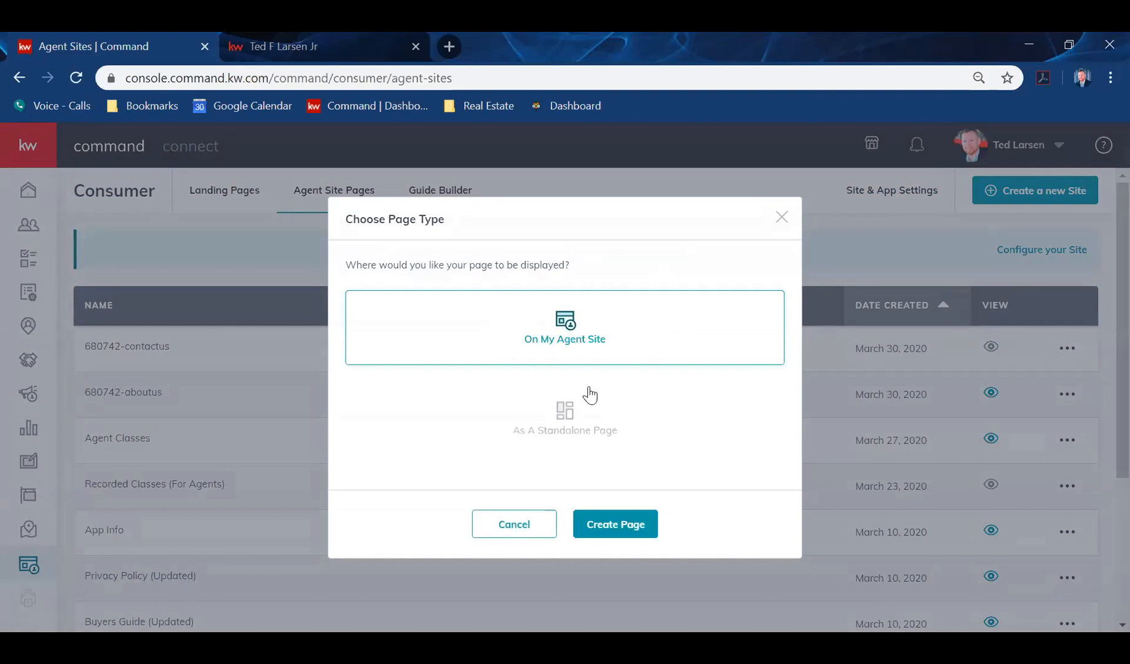
pyautogui.click(616, 526)
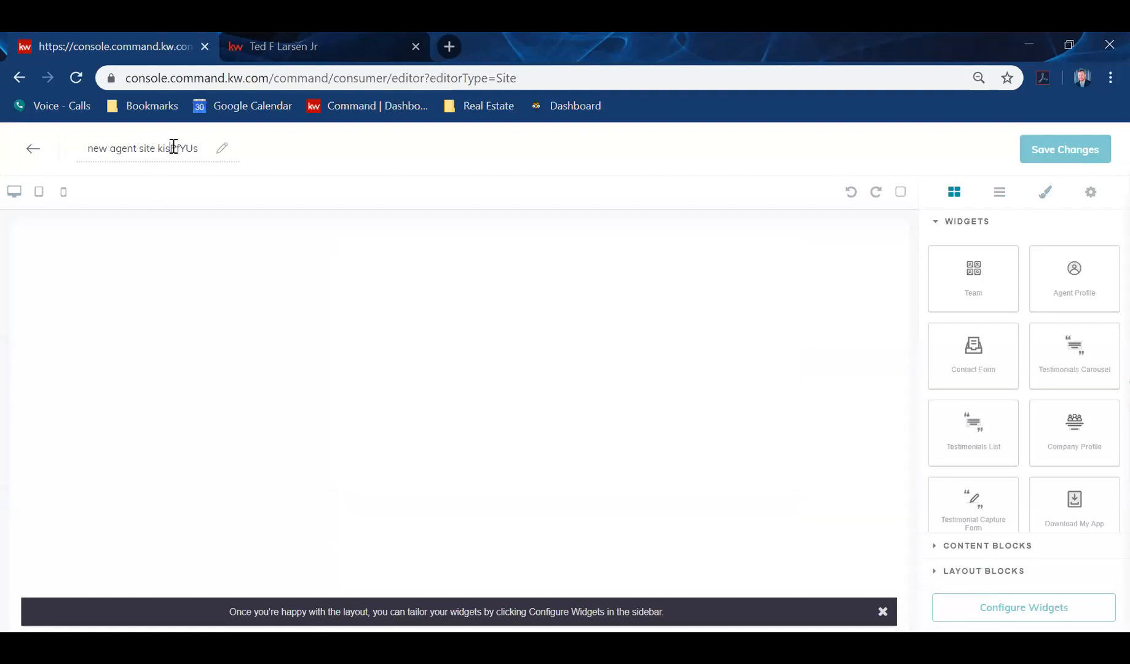
# Step: Rename the new agent site page as App Download
pyautogui.tripleClick(173, 147)
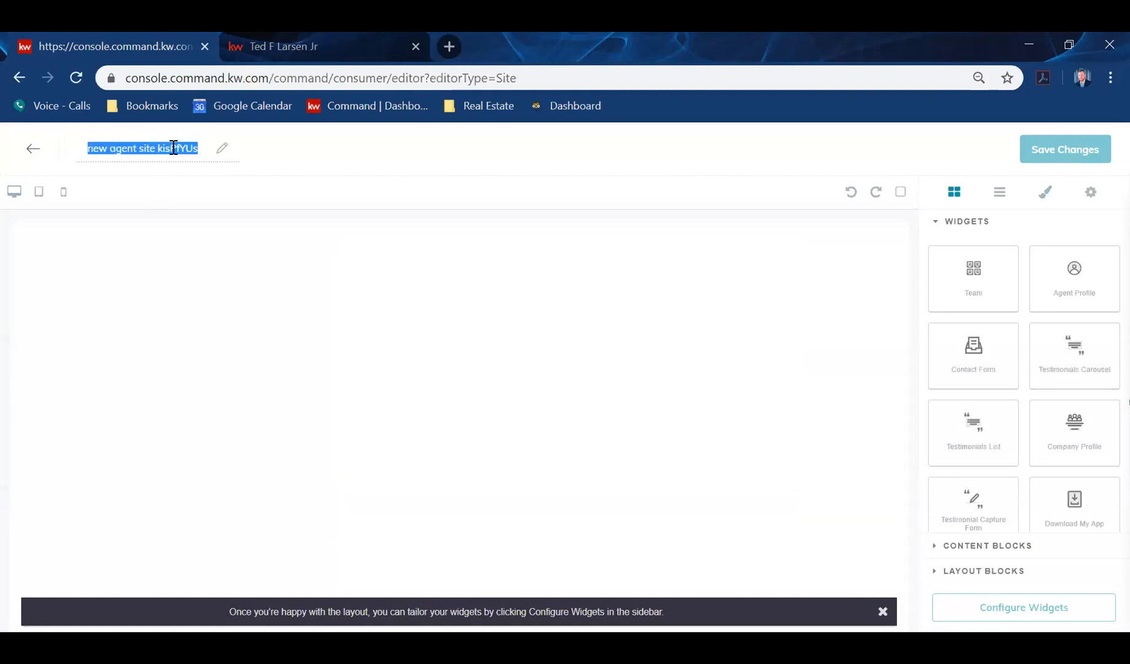
pyautogui.write('App DOwn')
pyautogui.press('BackSpace')
pyautogui.press('BackSpace')
pyautogui.write('own')
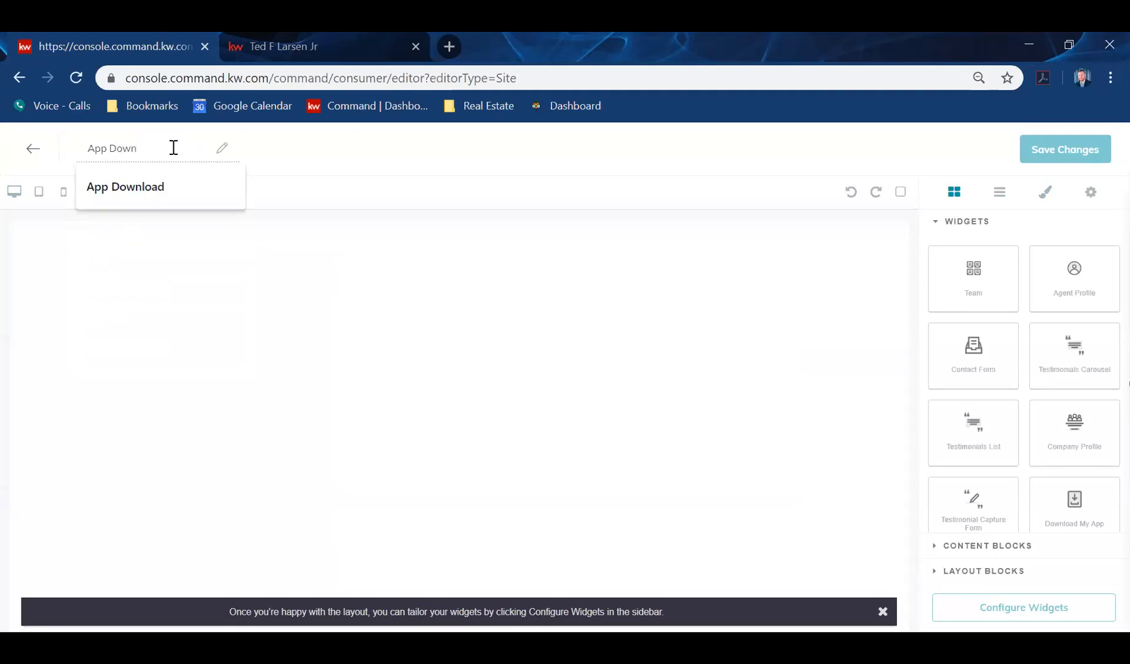
pyautogui.write('load')
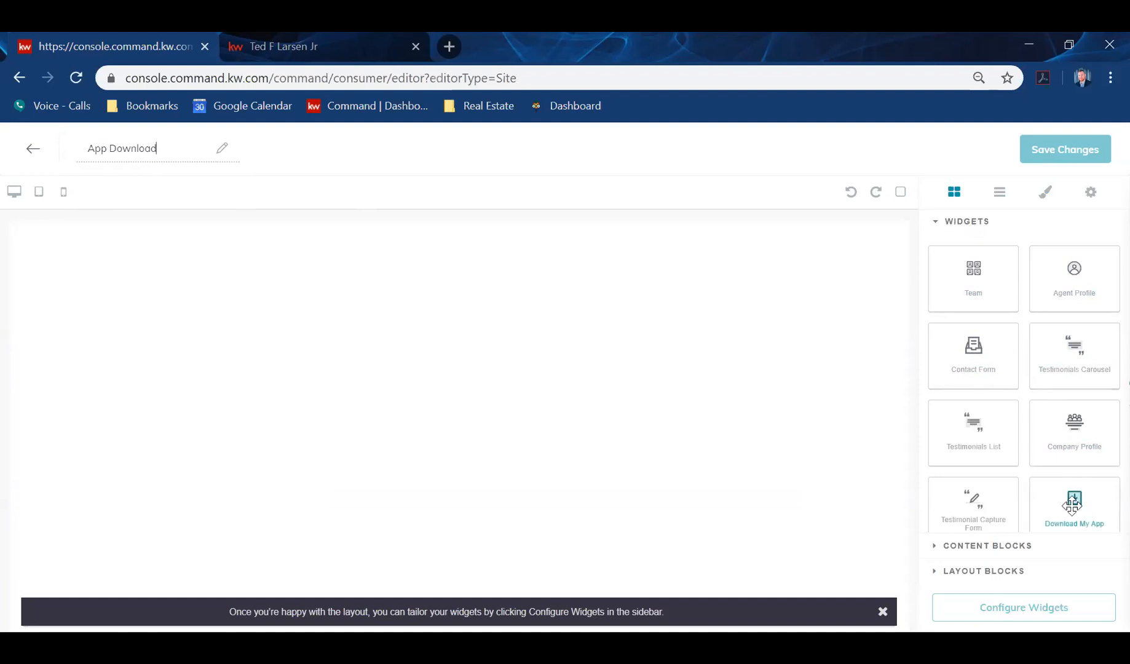
# Step: Add the Download My App widget to the App Download page, then leave the editor without saving
pyautogui.moveTo(1066, 506); pyautogui.dragTo(416, 345)
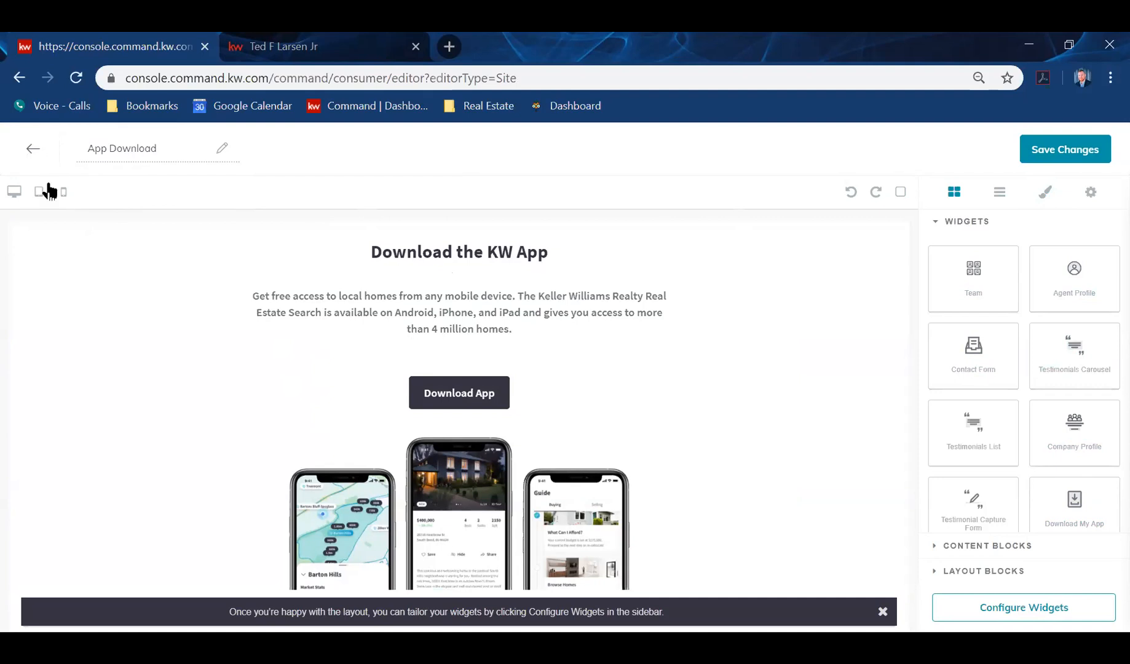
pyautogui.click(344, 105)
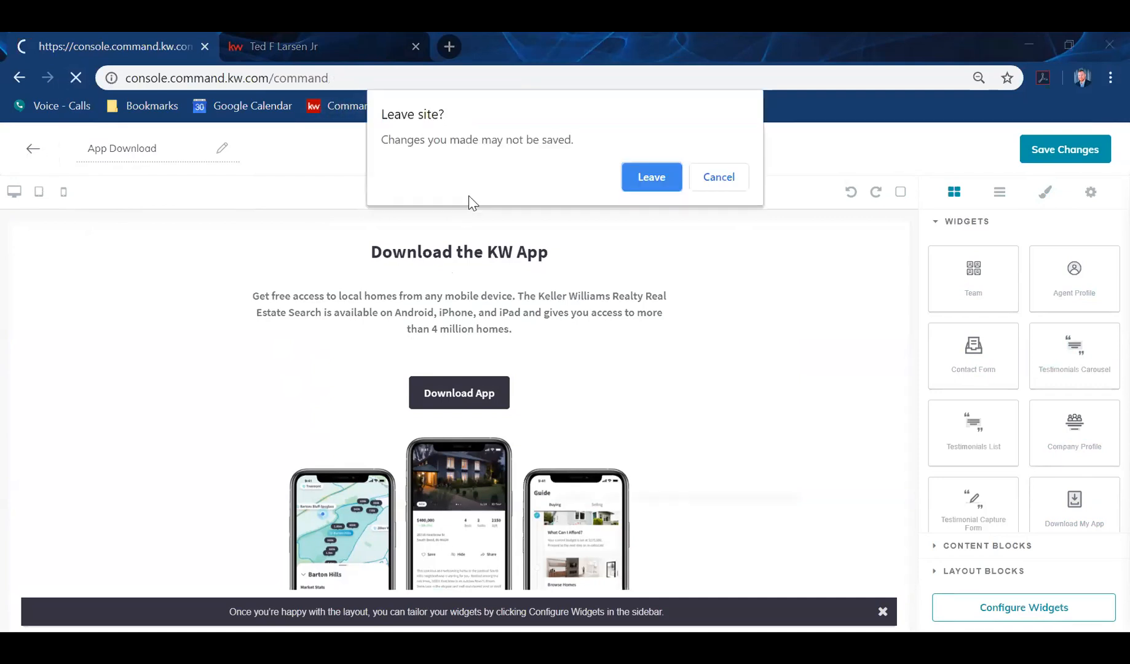
pyautogui.click(646, 180)
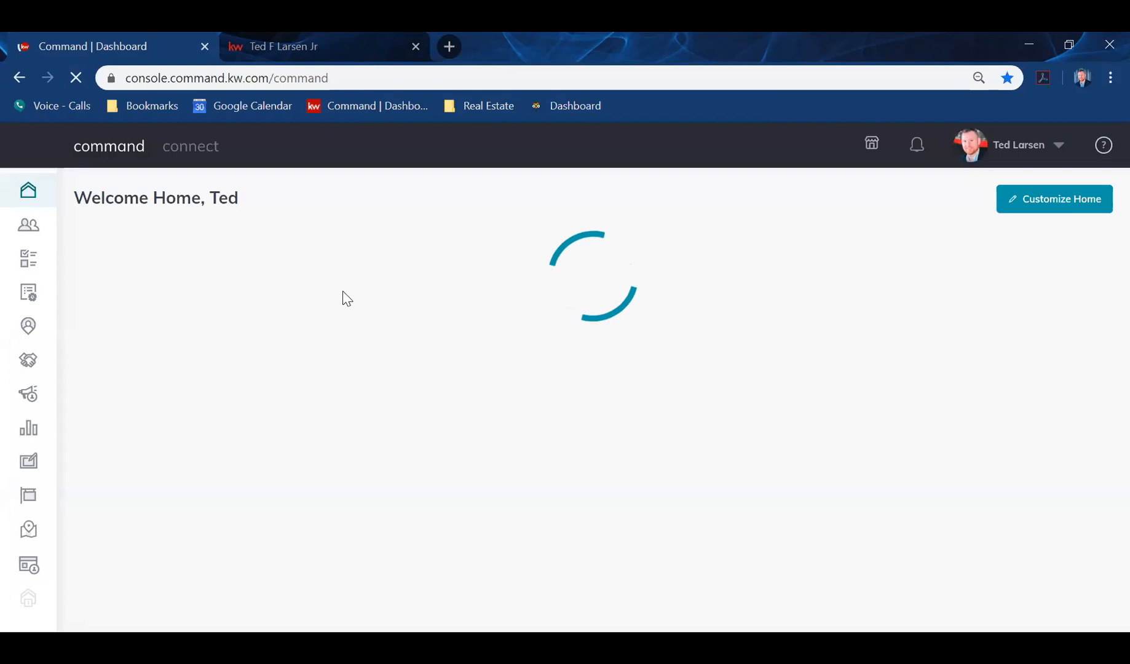
# Step: Add a new navigation page in the Site Pages settings and link it to the existing aboutus page
pyautogui.click(29, 570)
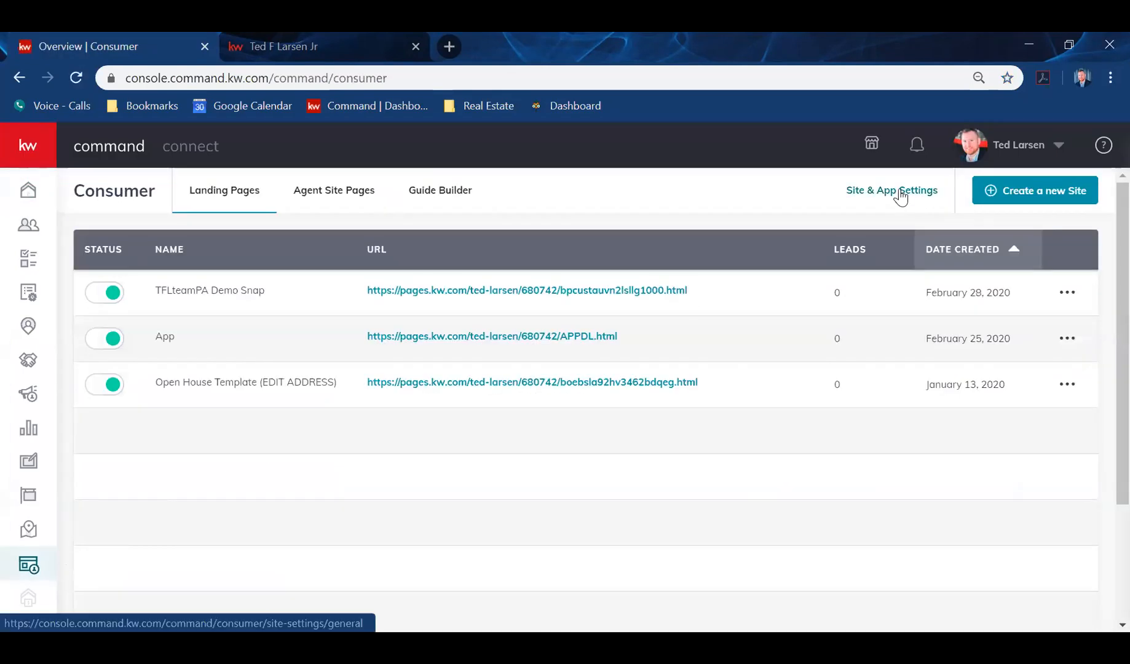
pyautogui.click(900, 195)
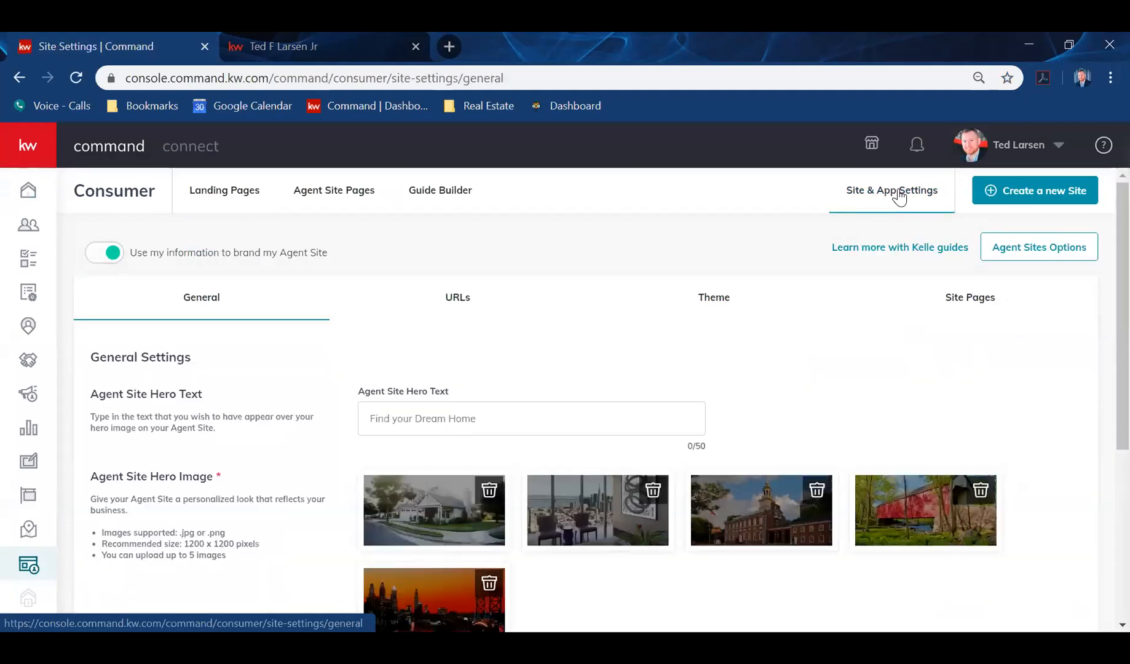
pyautogui.click(971, 311)
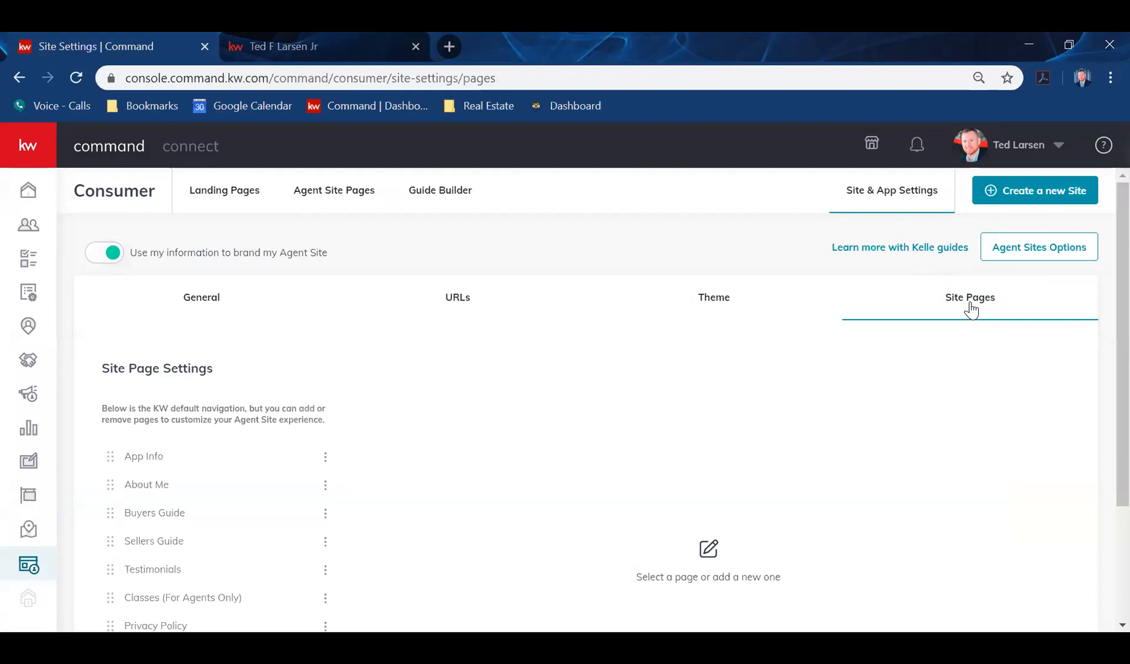
pyautogui.scroll(-3, 135, 372)
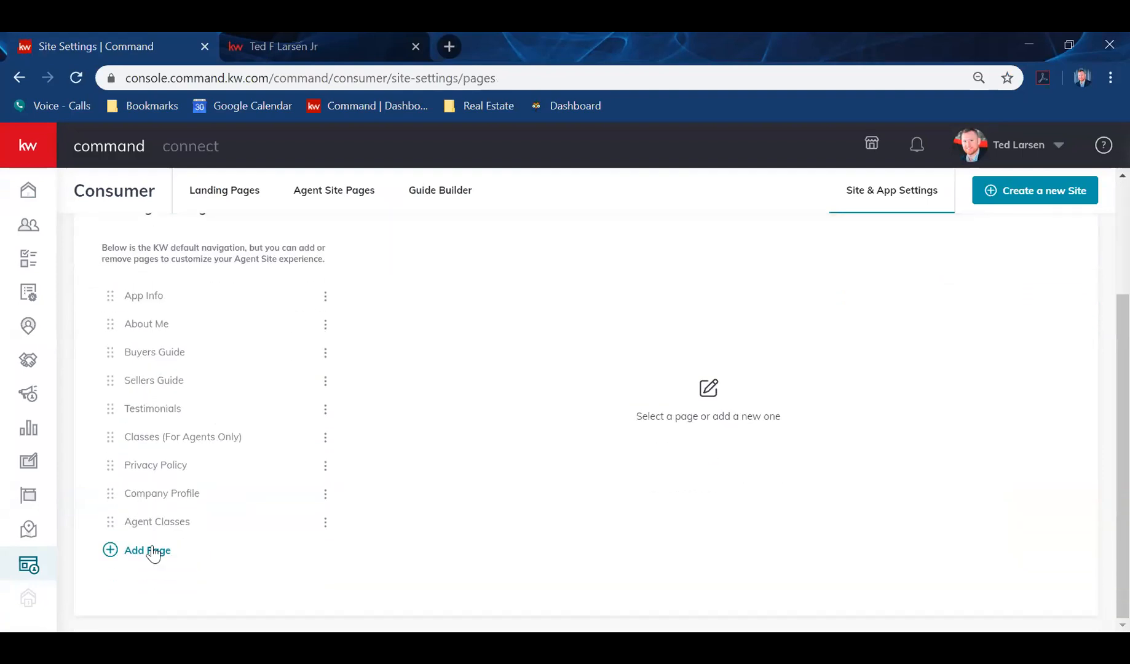
pyautogui.click(153, 558)
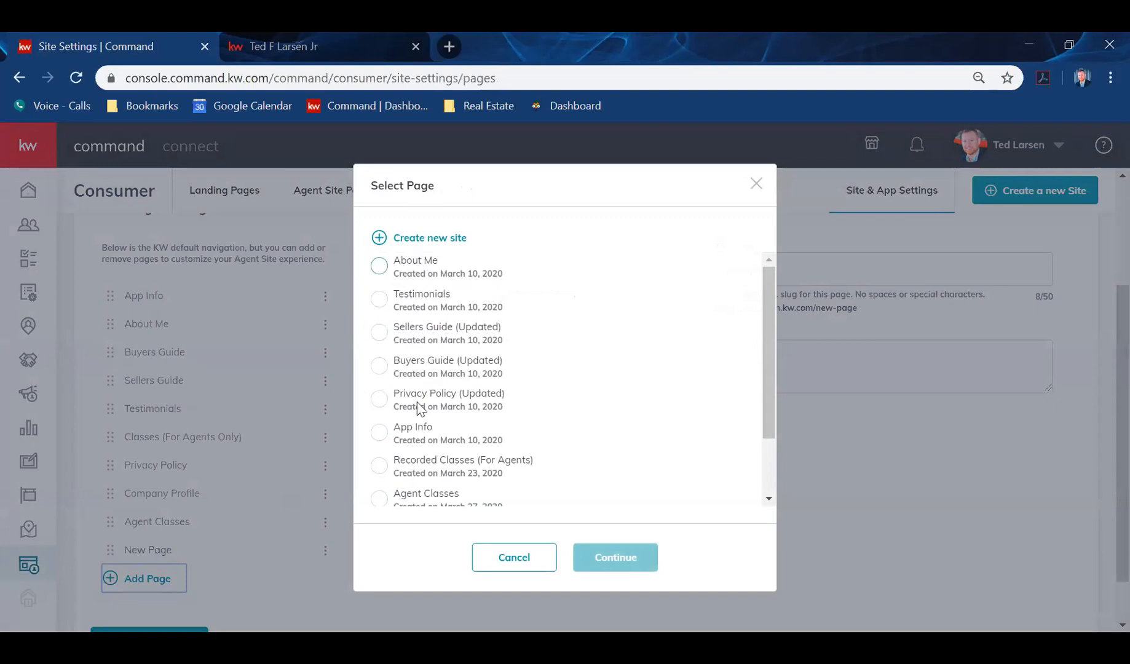
pyautogui.scroll(-2, 400, 472)
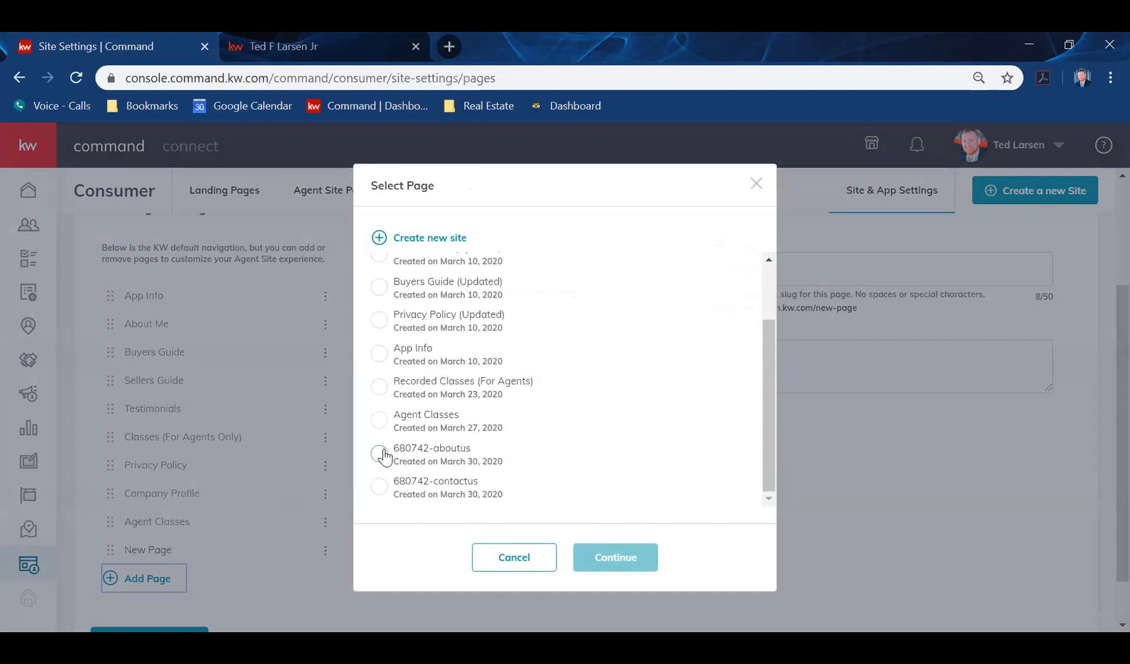
pyautogui.click(379, 454)
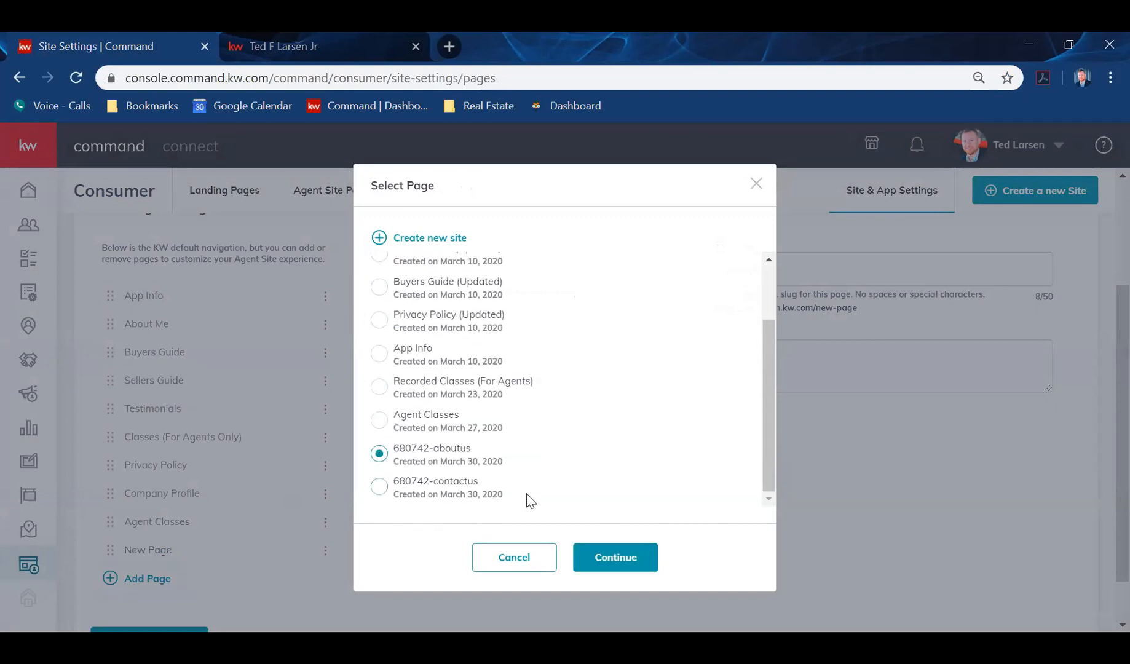
pyautogui.click(621, 560)
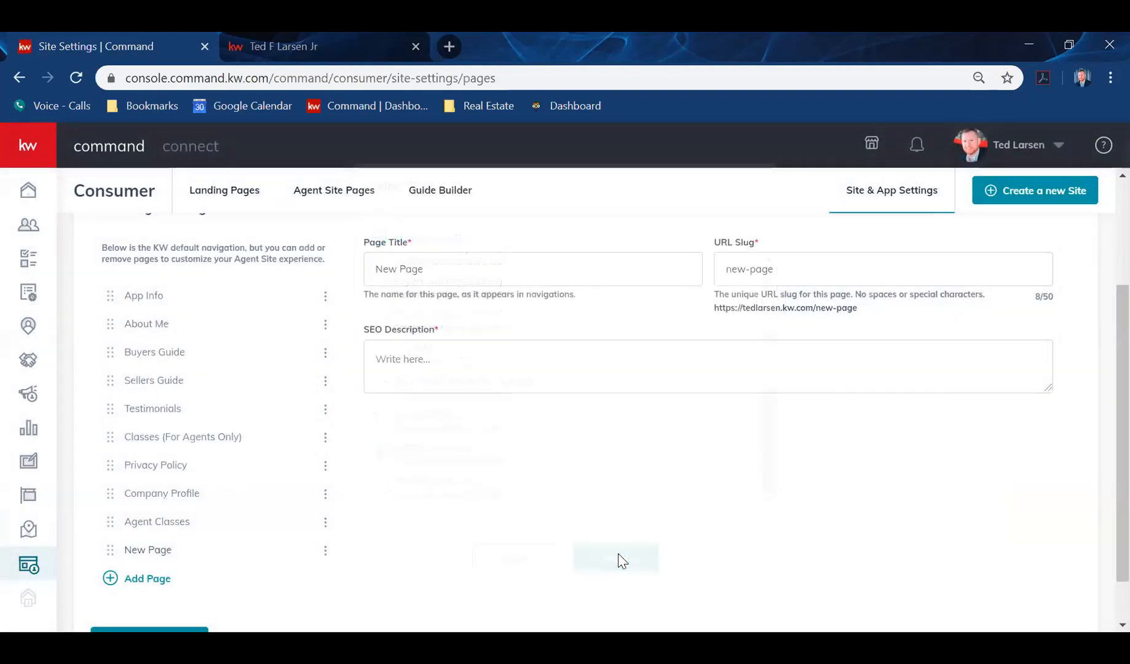
# Step: Title the new navigation page App Download and set its URL slug to AppDL
pyautogui.tripleClick(424, 263)
pyautogui.write('App DO')
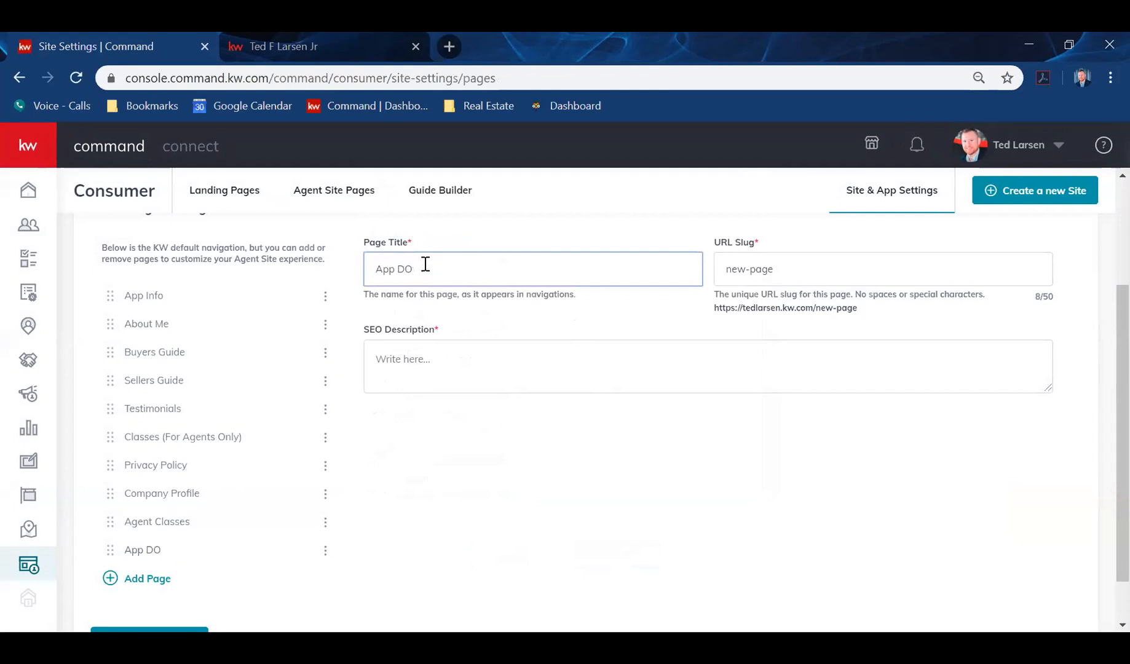
pyautogui.write('wnwnlaod')
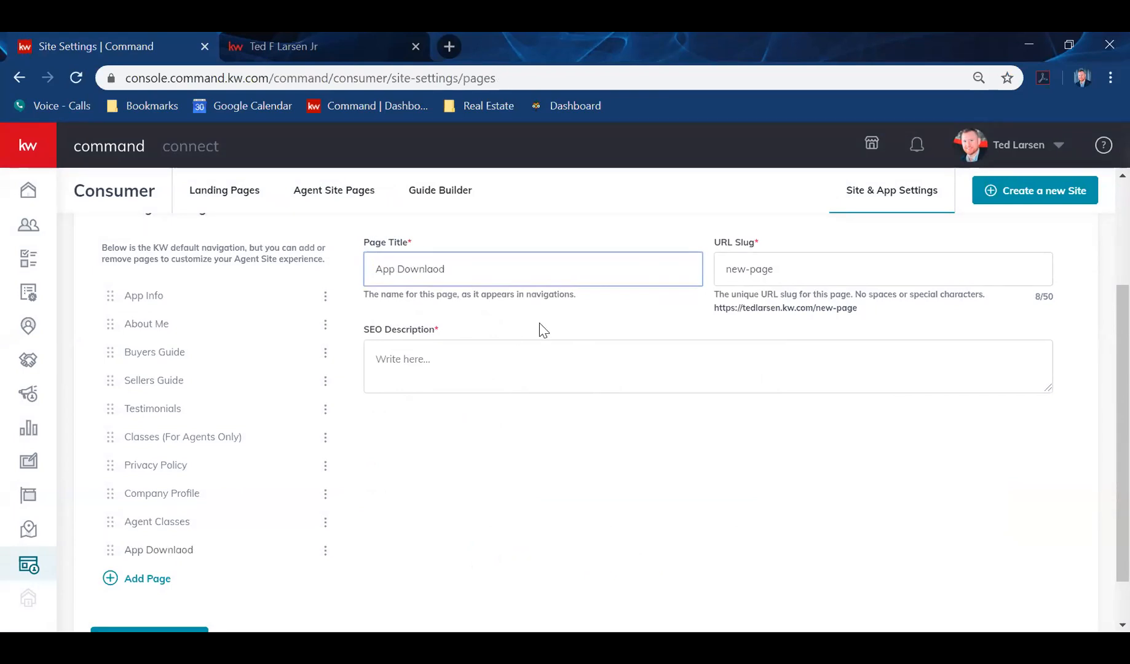
pyautogui.press('BackSpace')
pyautogui.write('ad')
pyautogui.tripleClick(815, 263)
pyautogui.write('AppDL')
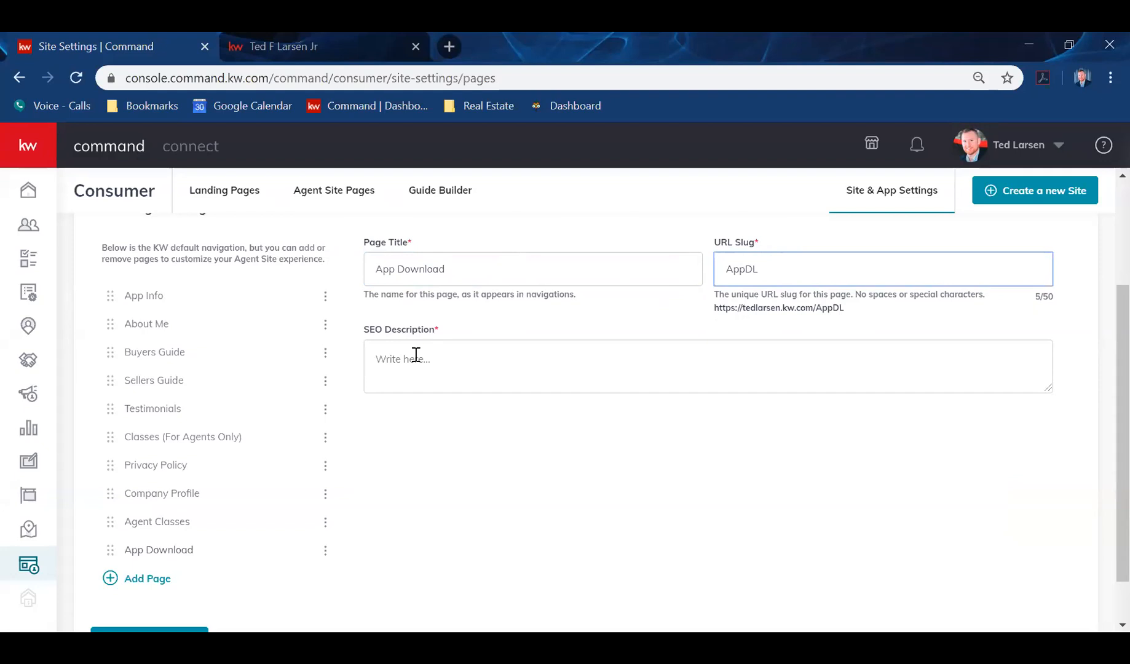
pyautogui.scroll(-1, 417, 343)
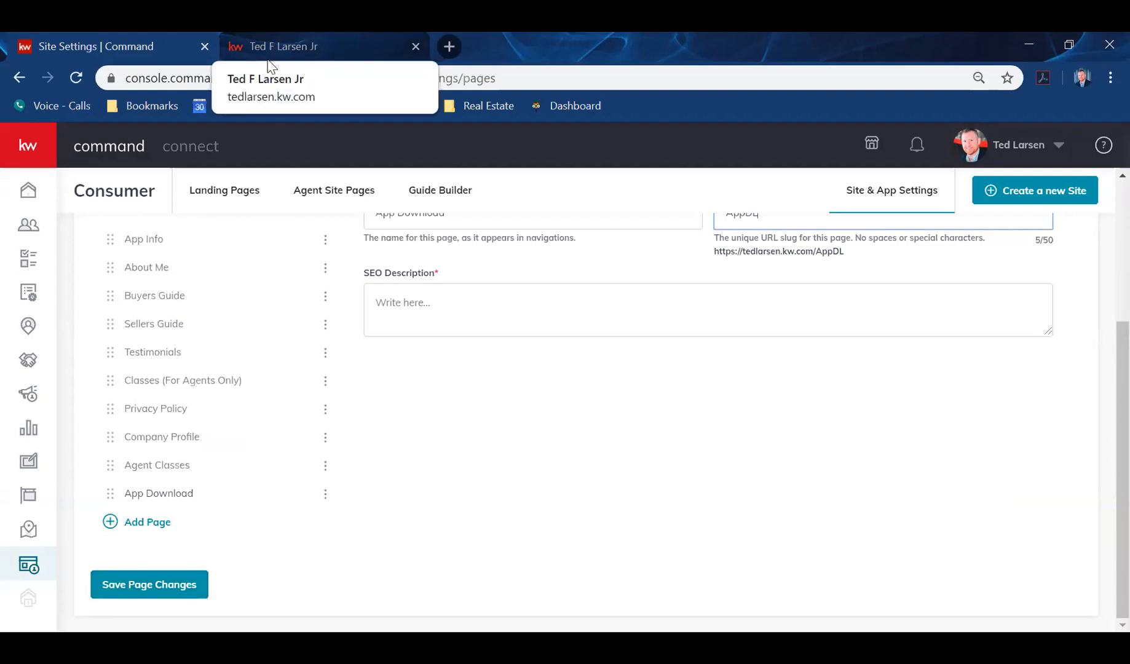
# Step: Switch to the live agent site, reload it, check the agent's page list and go to the home page
pyautogui.click(286, 55)
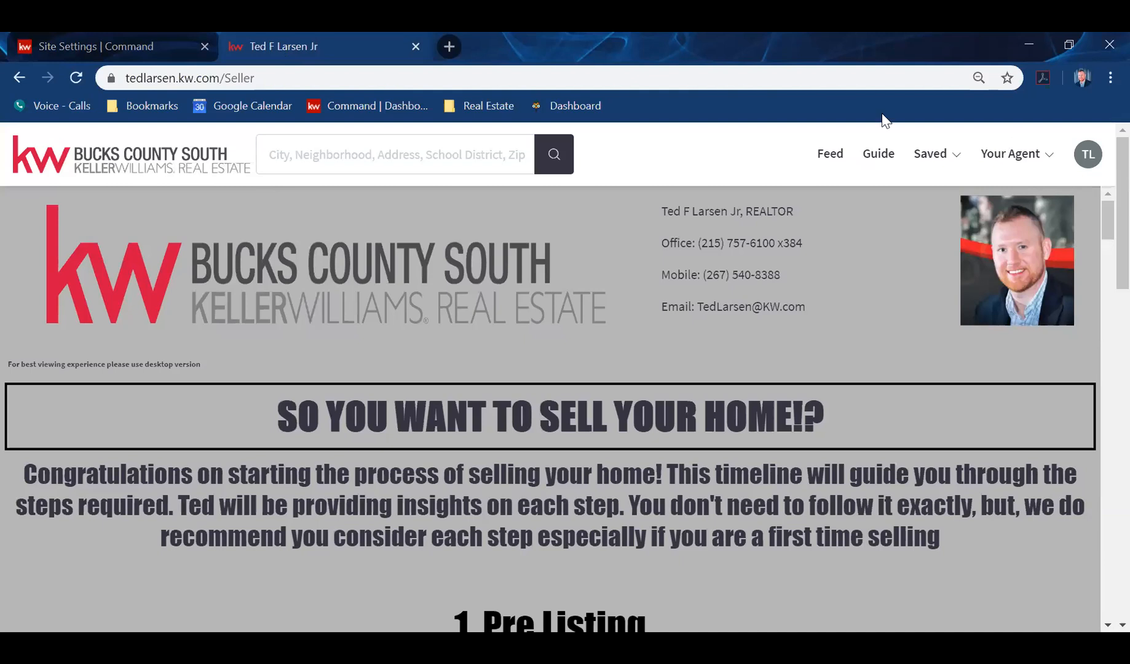
pyautogui.click(83, 73)
pyautogui.click(1023, 159)
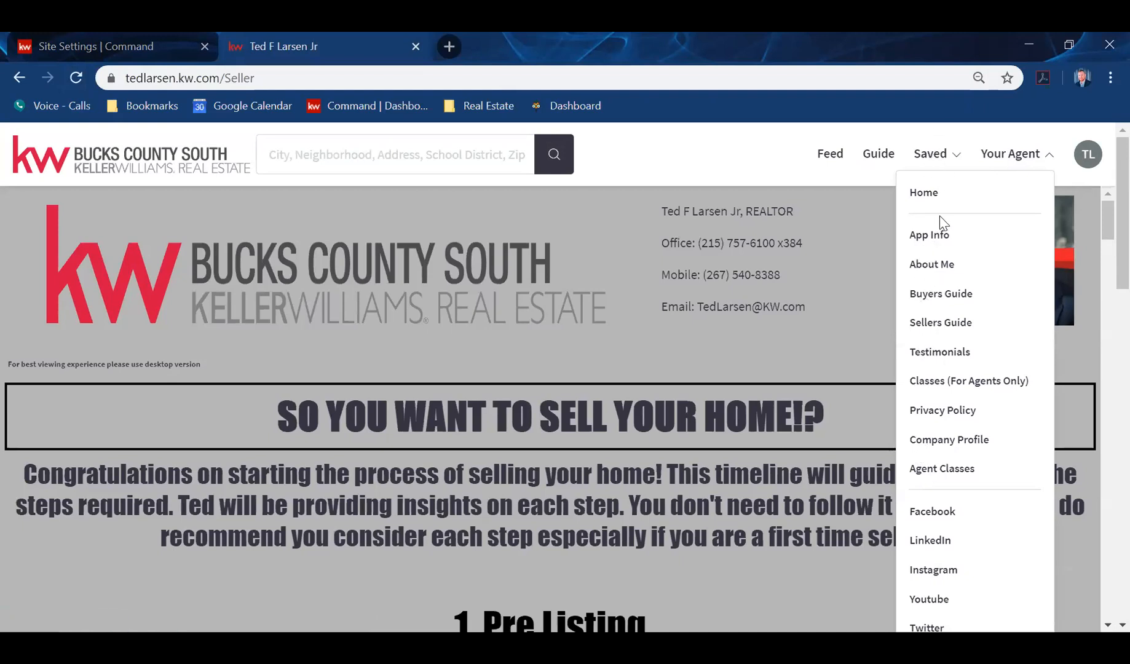
pyautogui.click(943, 197)
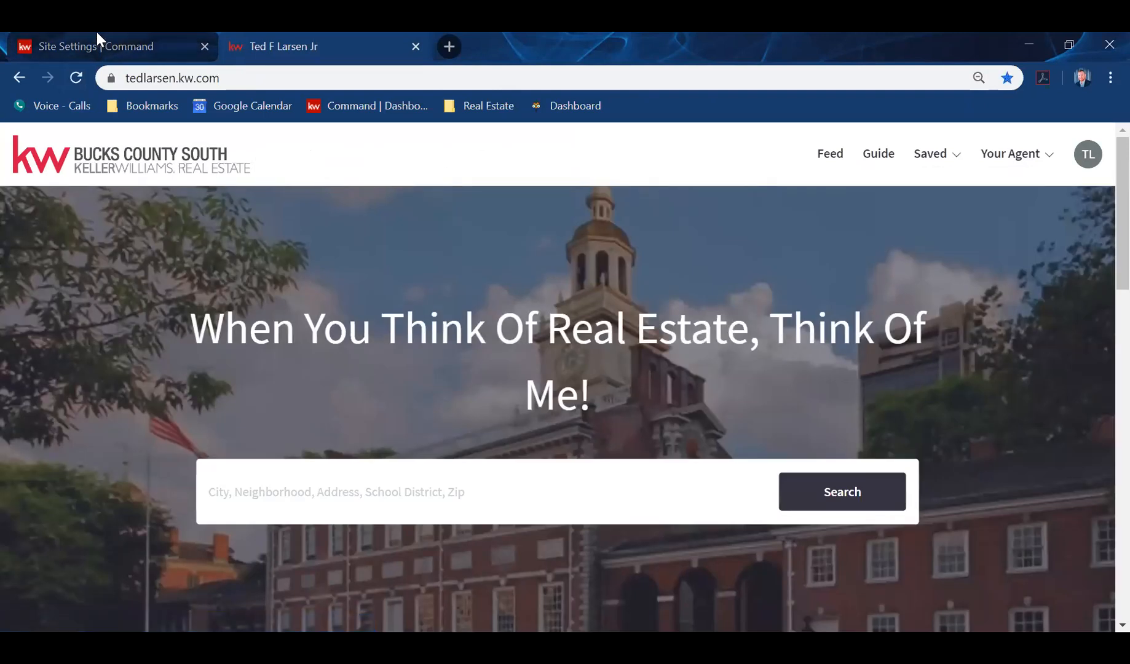
# Step: Return to Command, review the hero text, hero images and app landing page text, and save the general settings
pyautogui.click(96, 38)
pyautogui.click(896, 192)
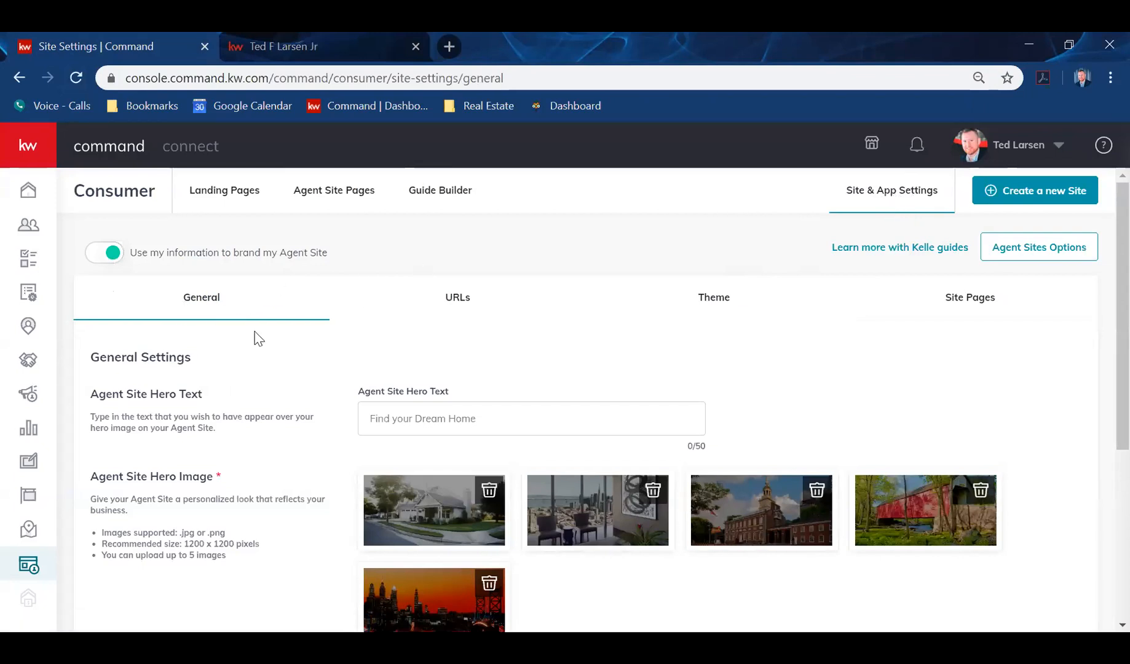
pyautogui.scroll(-2, 932, 368)
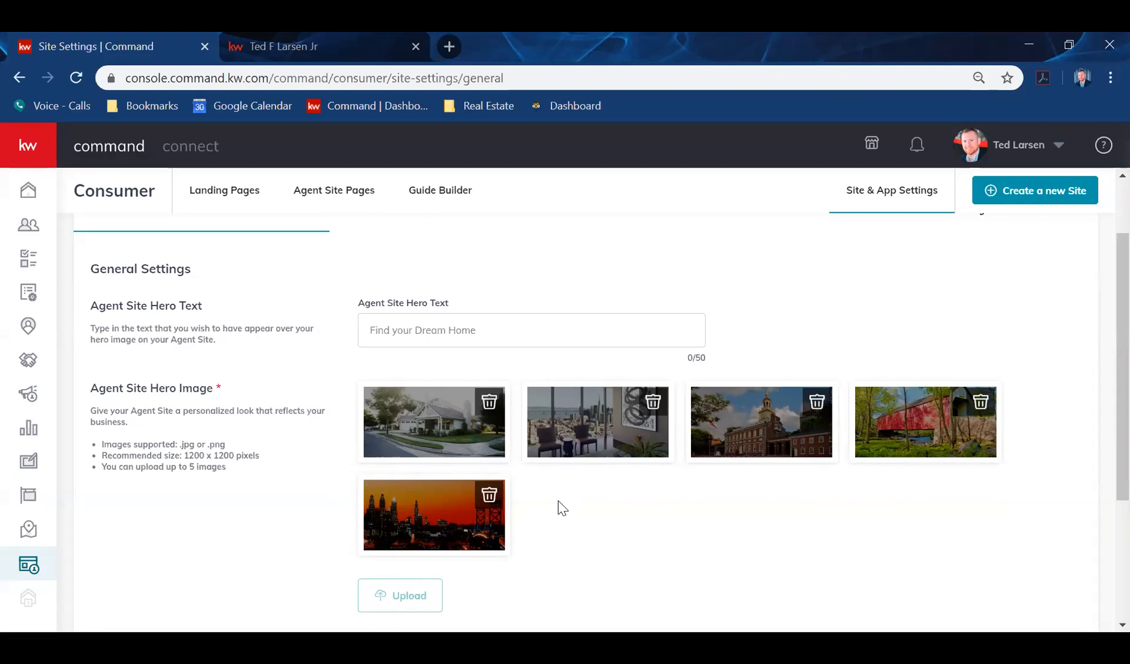
pyautogui.scroll(-3, 563, 508)
pyautogui.scroll(1, 575, 487)
pyautogui.scroll(-2, 248, 583)
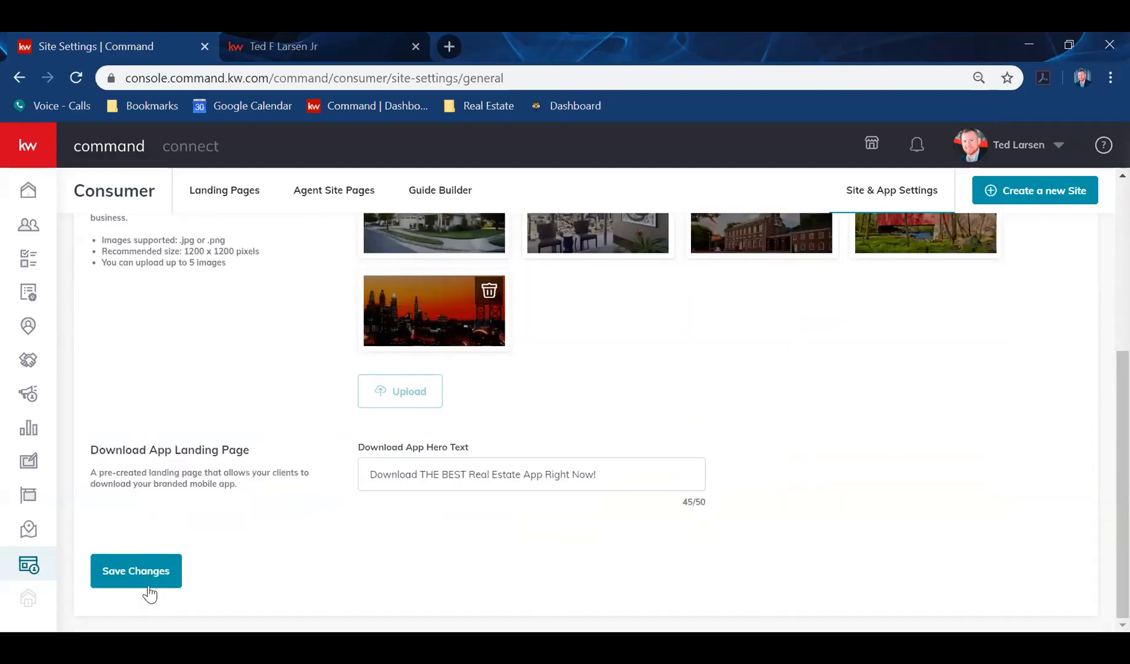
pyautogui.click(123, 581)
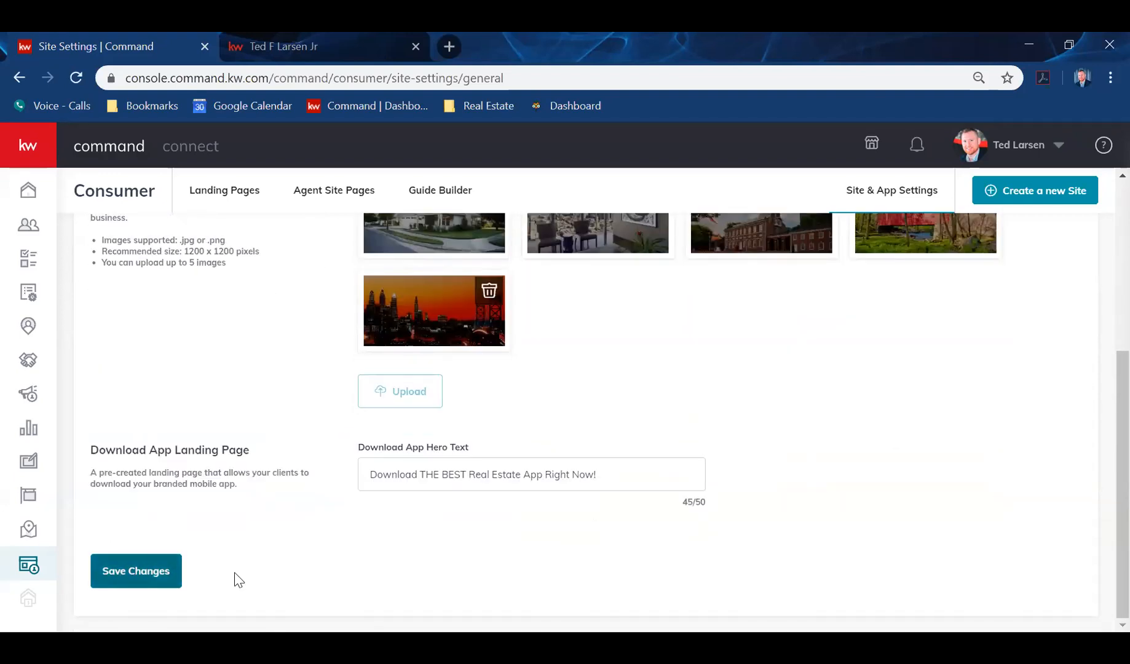
# Step: Open the URL settings and examine the subdomain, app URL and app text code options
pyautogui.scroll(4, 394, 564)
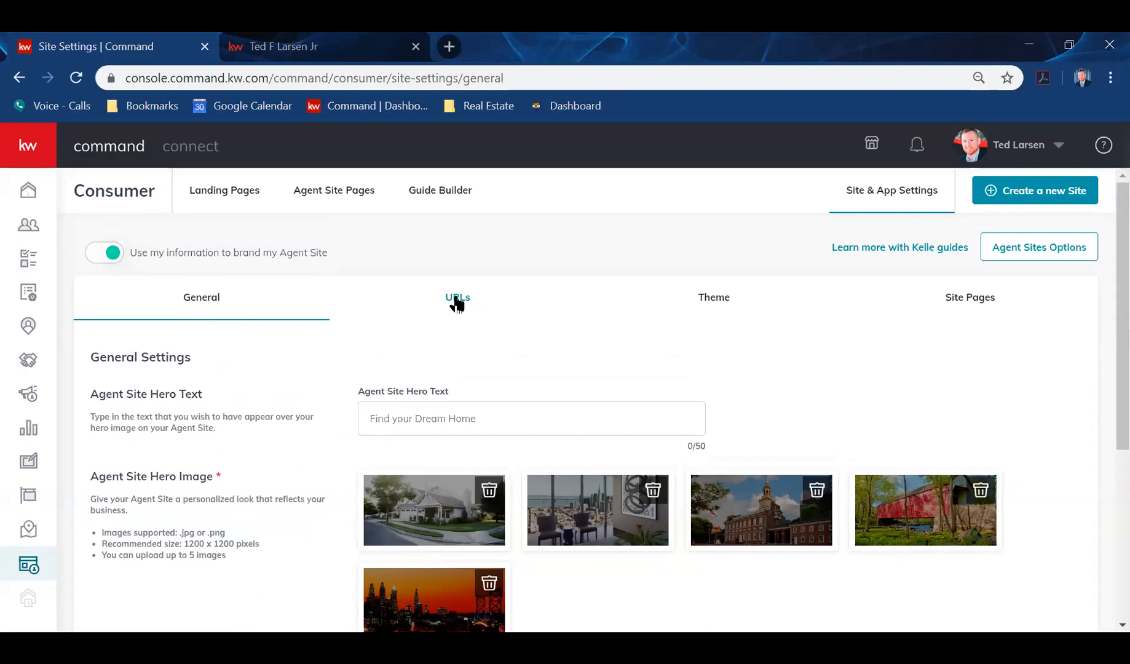
pyautogui.scroll(-2, 591, 335)
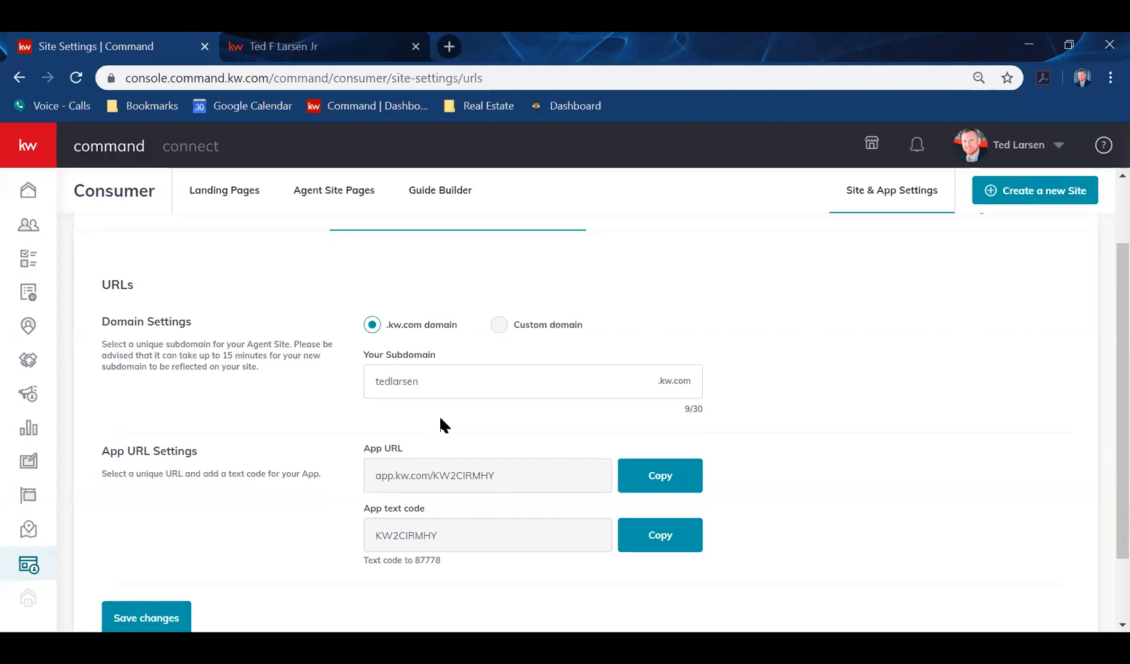
pyautogui.scroll(-2, 369, 403)
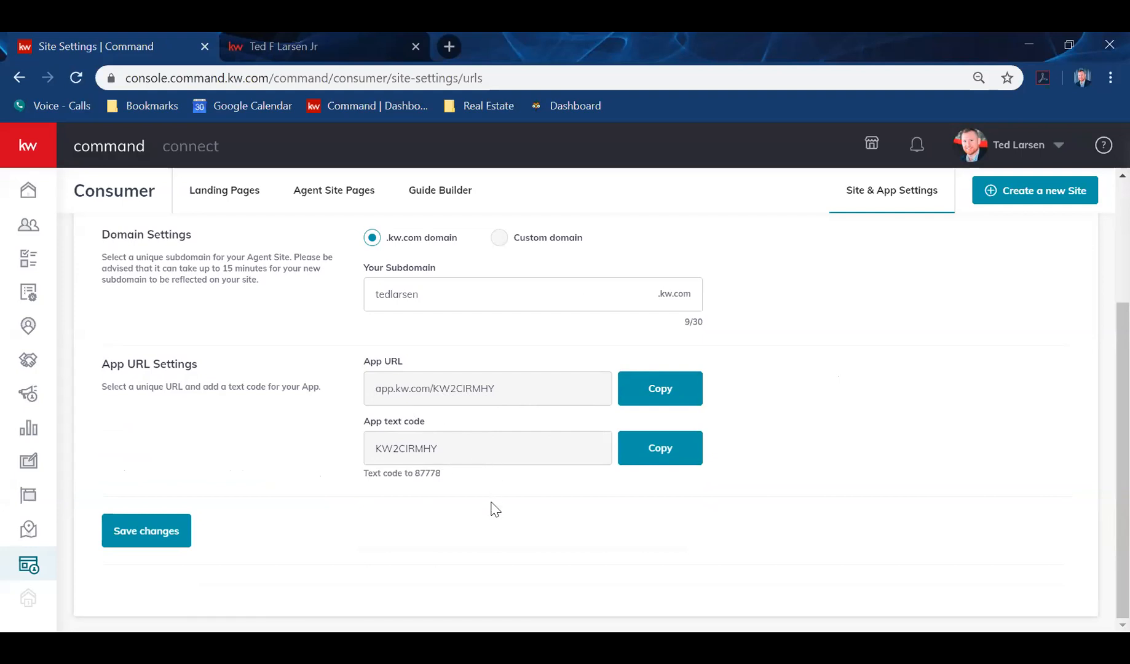
pyautogui.scroll(3, 497, 465)
pyautogui.scroll(-1, 393, 519)
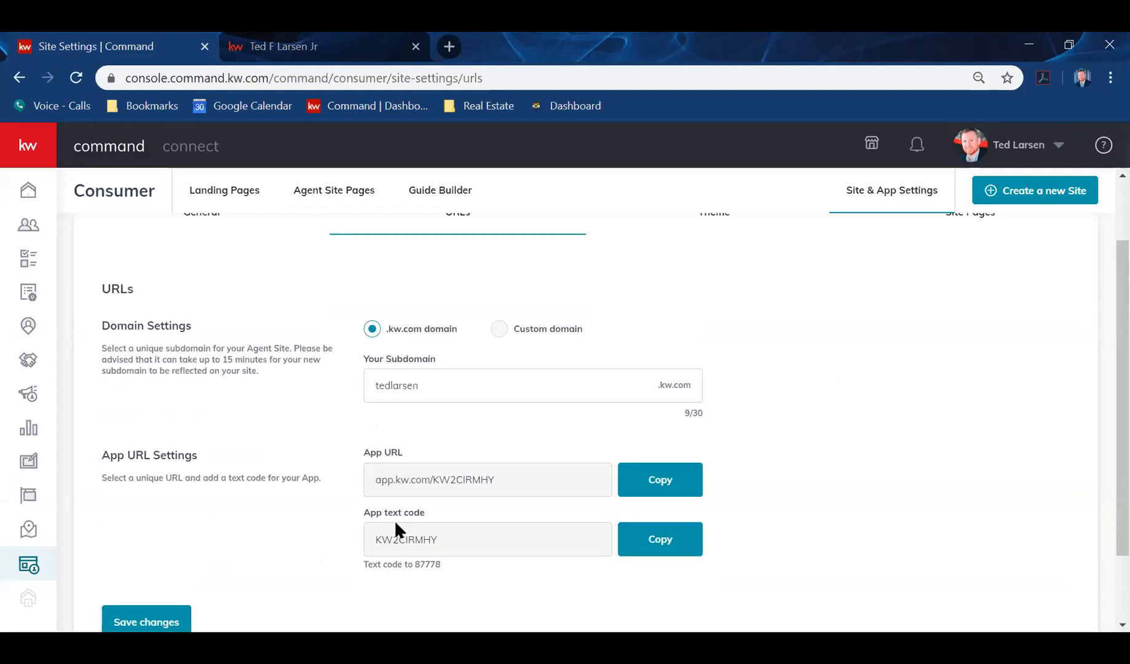
pyautogui.scroll(1, 445, 500)
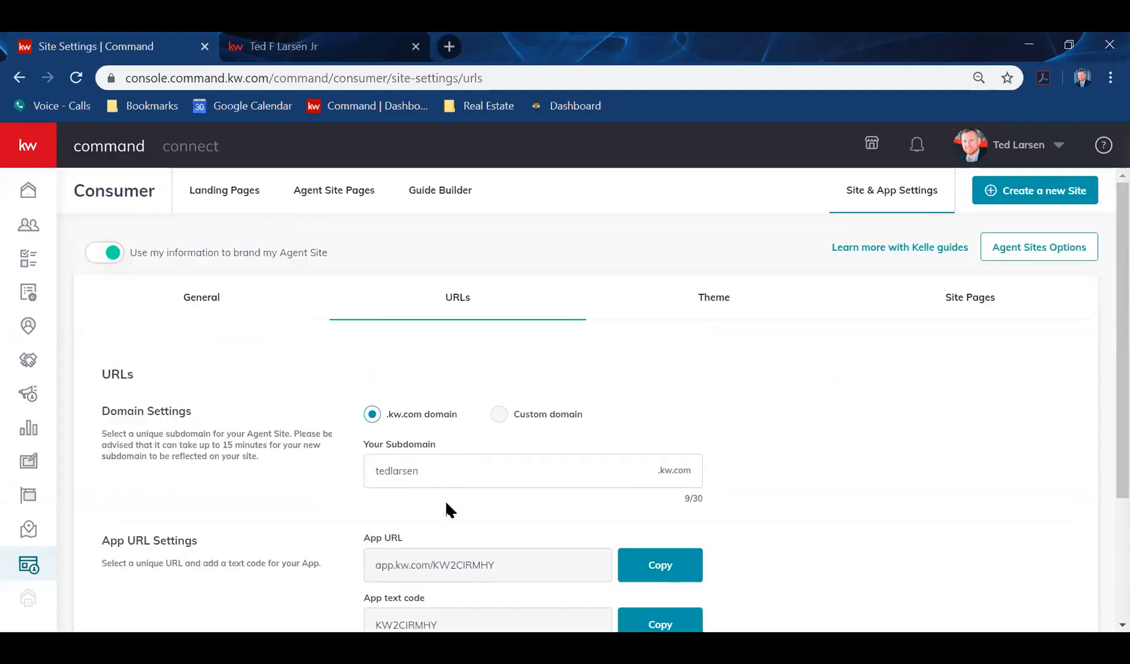
# Step: Open the theme settings, try the KW Red theme and reselect the KW Dark theme
pyautogui.click(701, 302)
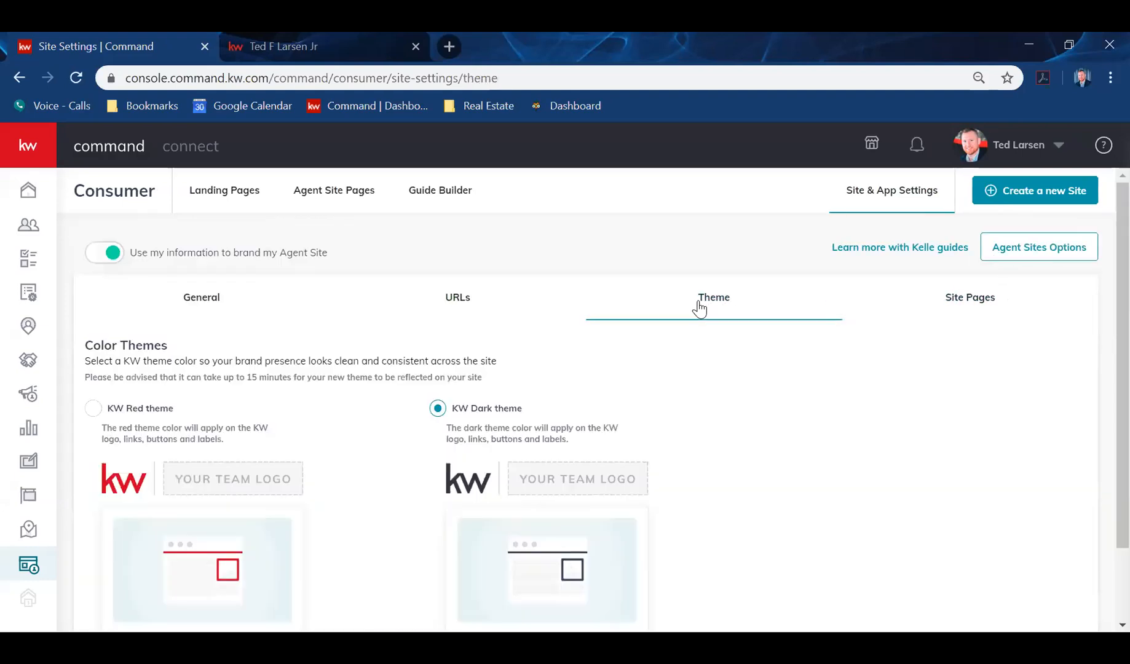
pyautogui.scroll(-2, 488, 415)
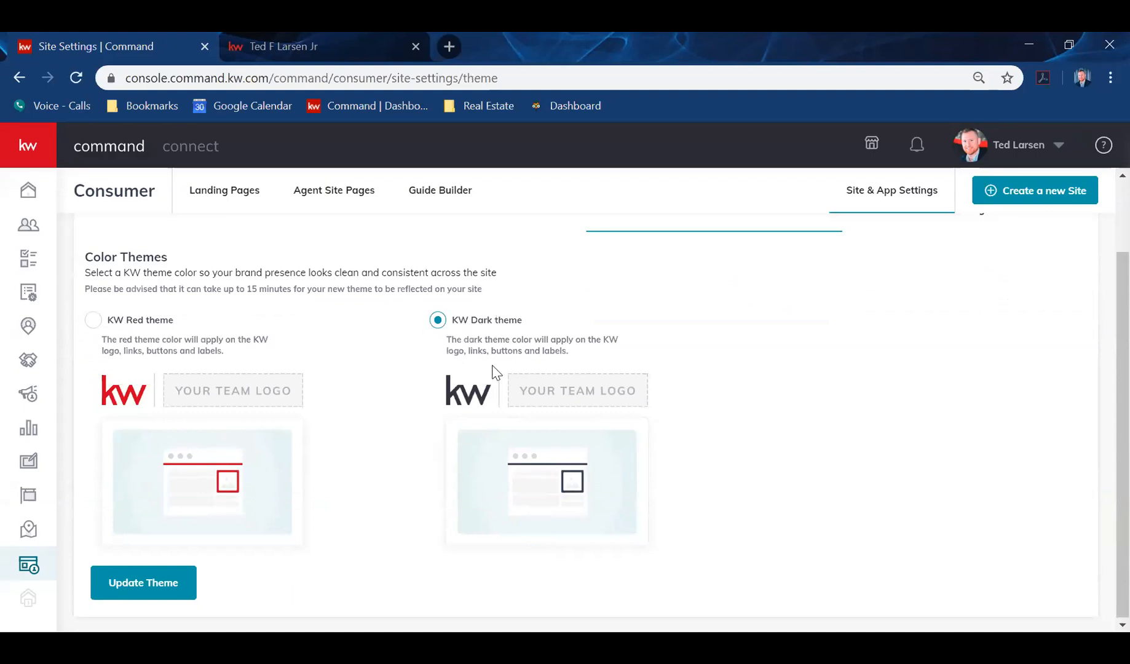
pyautogui.click(93, 320)
pyautogui.click(437, 321)
pyautogui.scroll(3, 567, 406)
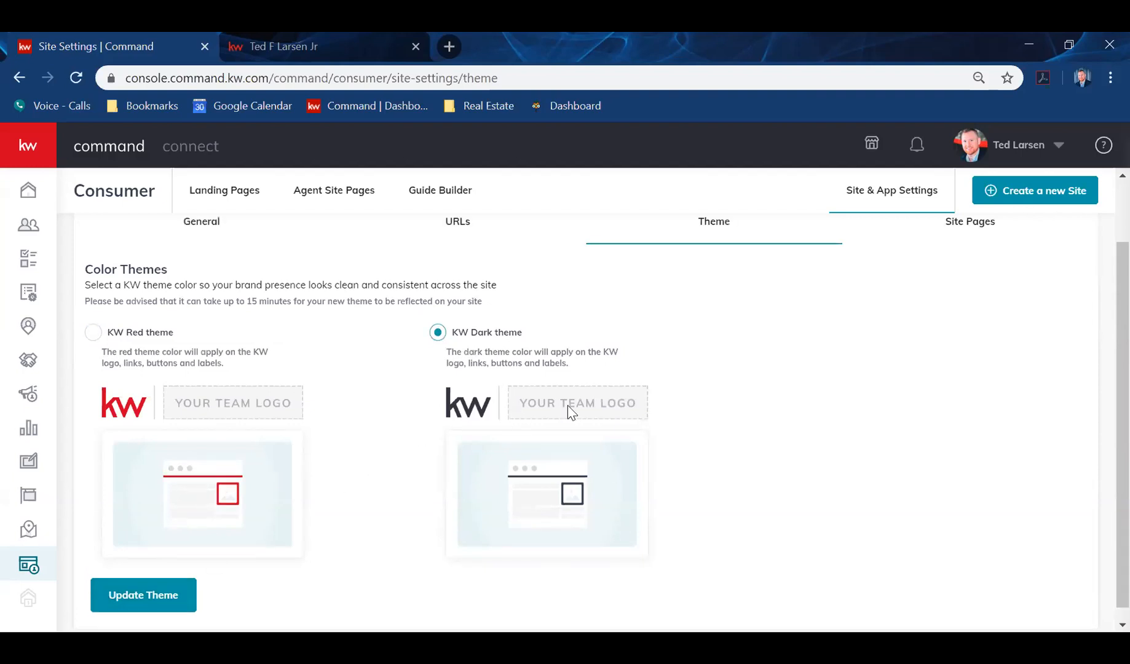
# Step: Reorder the site navigation, moving About Me below Sellers Guide and Testimonials below Company Profile
pyautogui.click(950, 305)
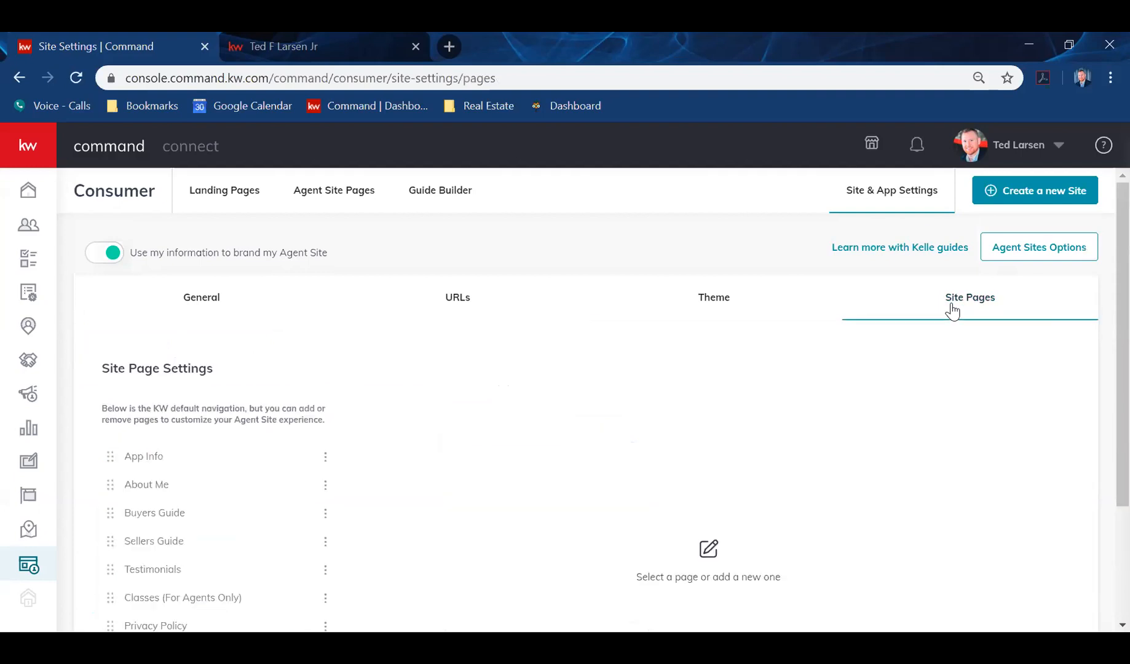
pyautogui.scroll(-2, 382, 462)
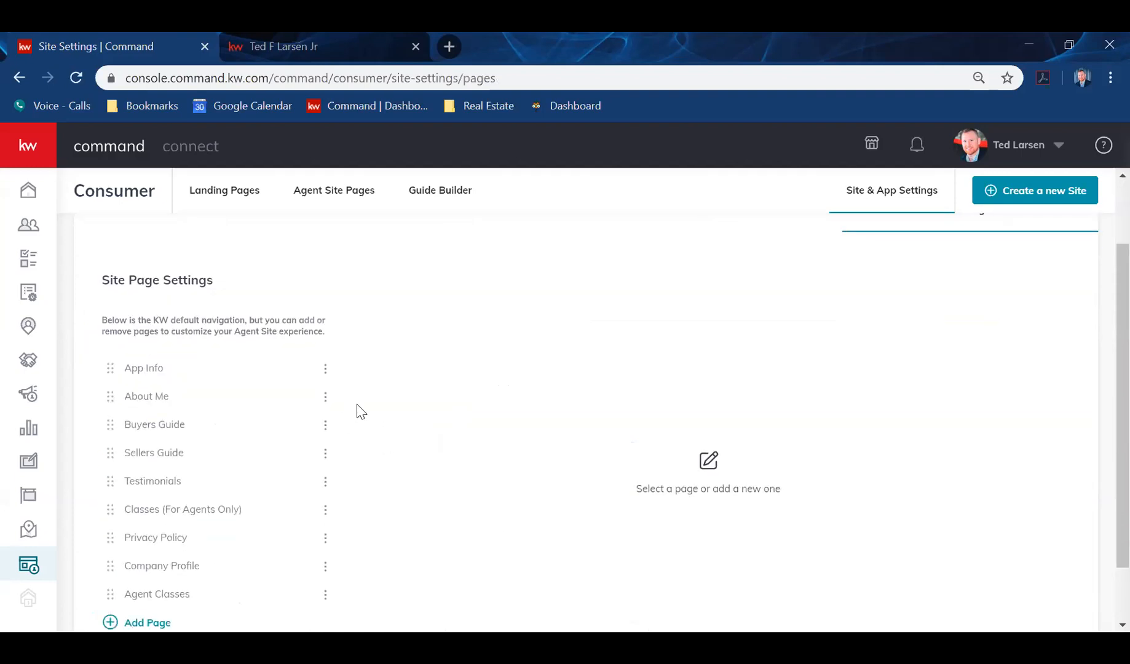
pyautogui.scroll(-2, 277, 424)
pyautogui.moveTo(108, 359); pyautogui.dragTo(108, 492)
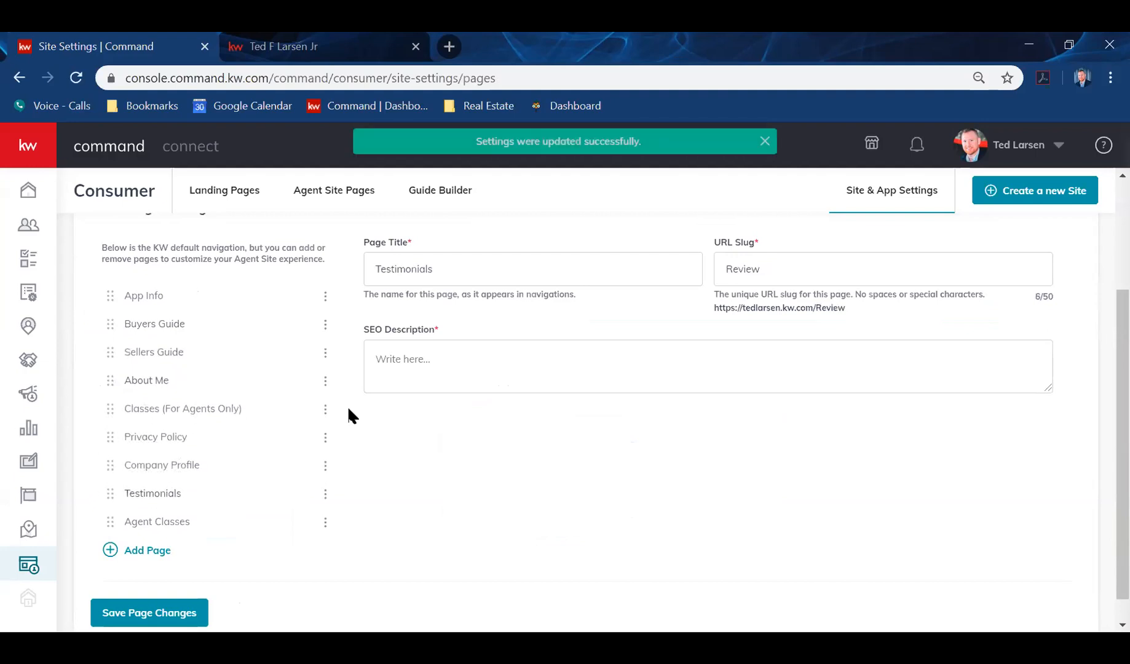
# Step: Delete the Classes (For Agents Only) page from the site navigation and confirm the removal
pyautogui.click(325, 409)
pyautogui.click(250, 473)
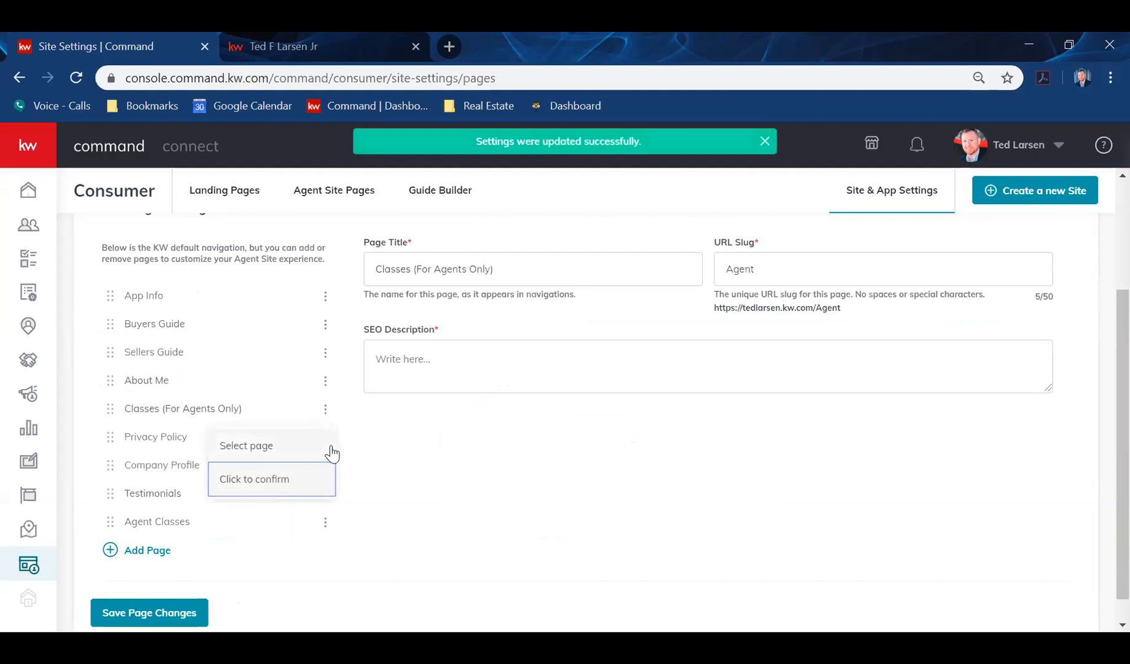
pyautogui.click(264, 480)
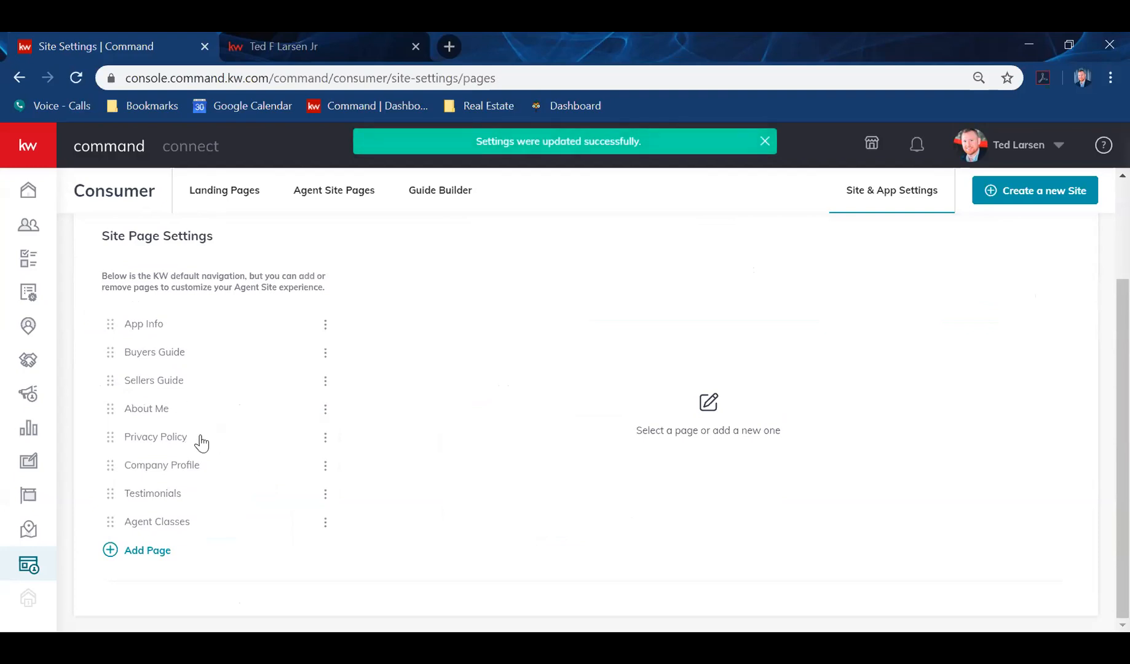
# Step: Link the Privacy Policy navigation entry to the Privacy Policy (Updated) page and save the page changes
pyautogui.click(325, 409)
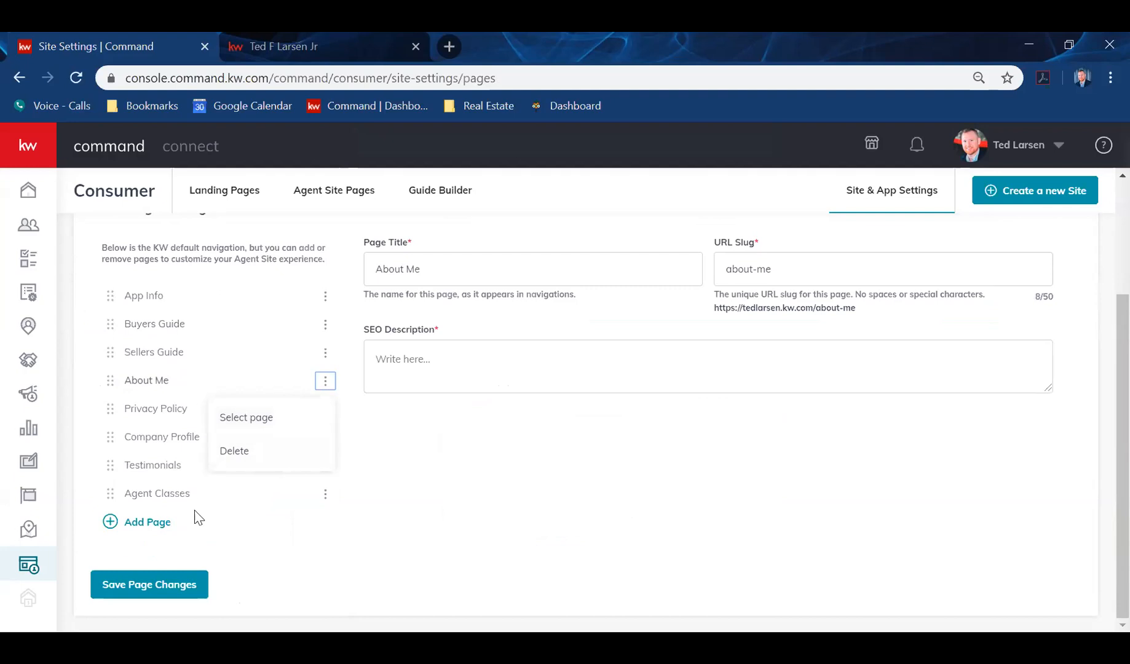
pyautogui.click(462, 518)
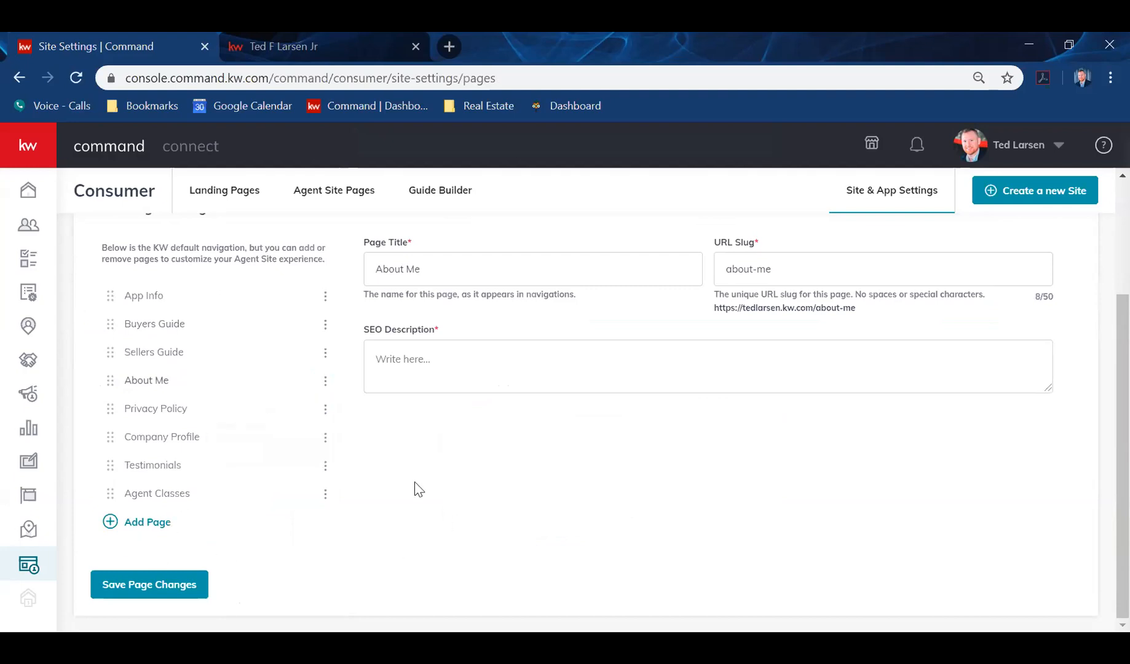
pyautogui.click(325, 411)
pyautogui.click(255, 450)
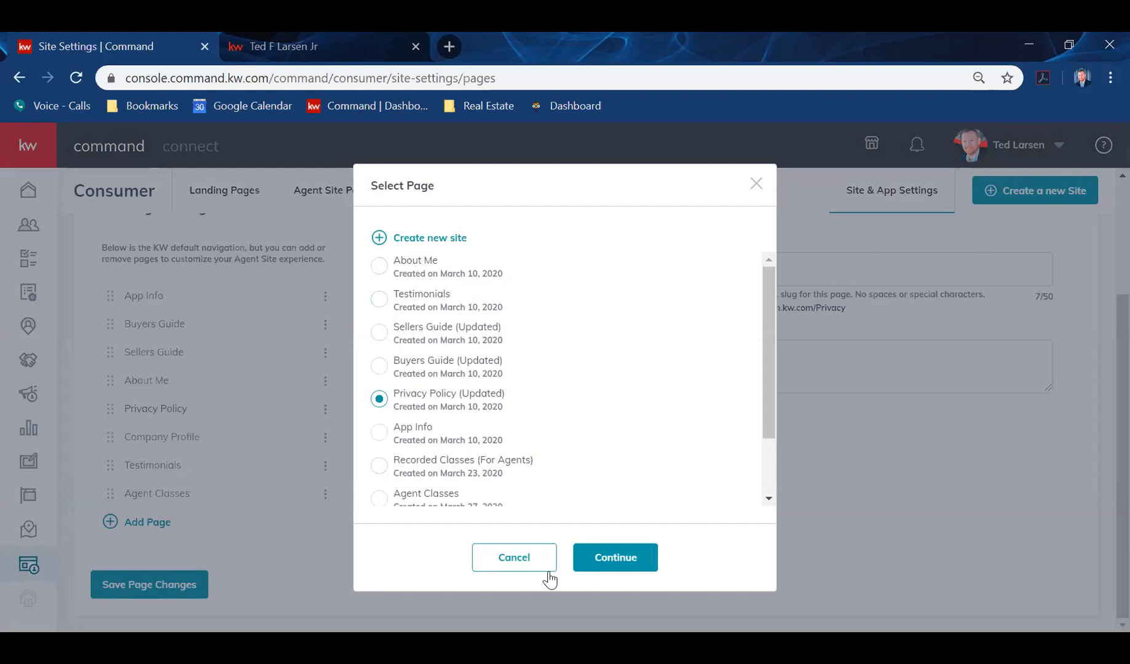
pyautogui.click(614, 560)
pyautogui.click(505, 572)
pyautogui.click(169, 586)
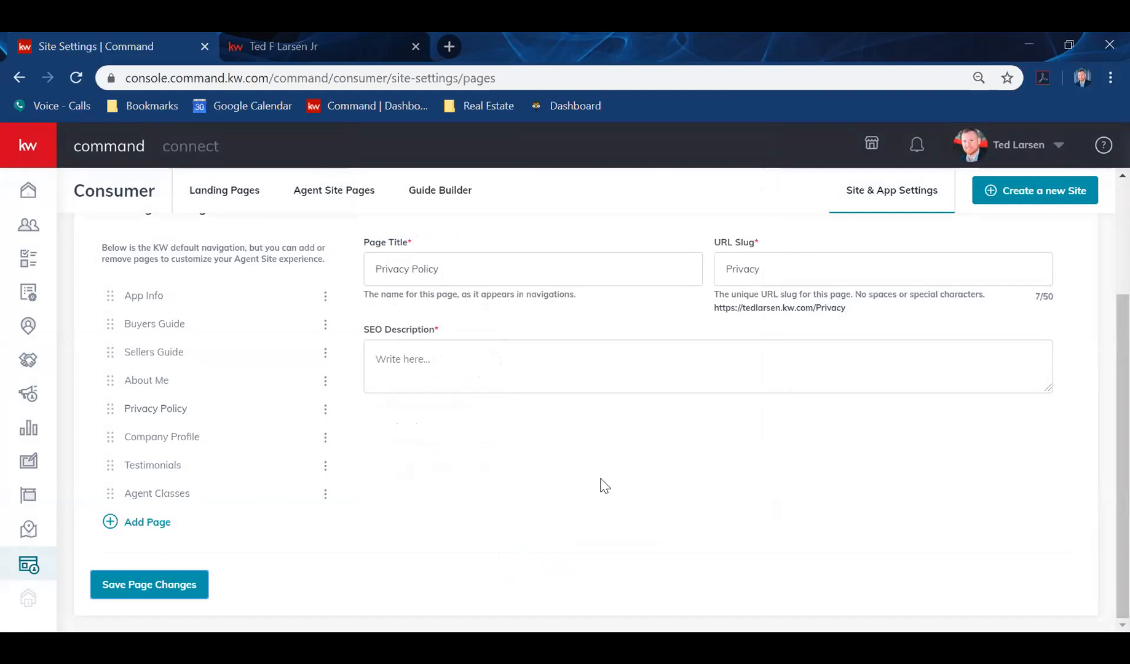
# Step: Open the list of agent site pages, view the live agent site's home page, and return to the list
pyautogui.scroll(3, 764, 383)
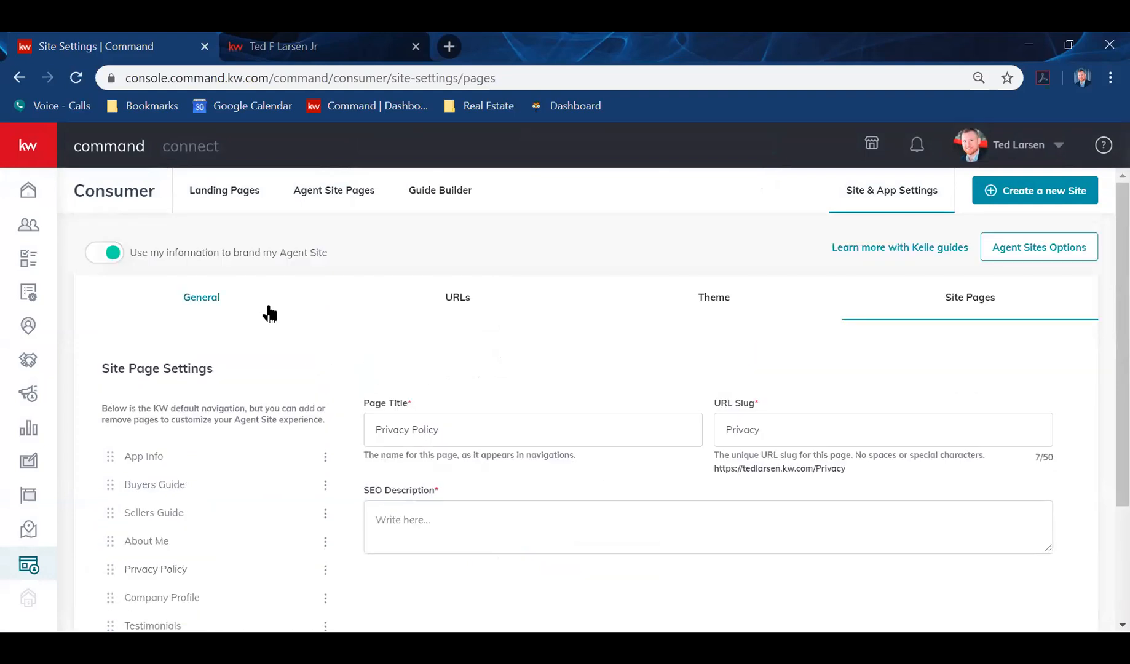
pyautogui.click(323, 196)
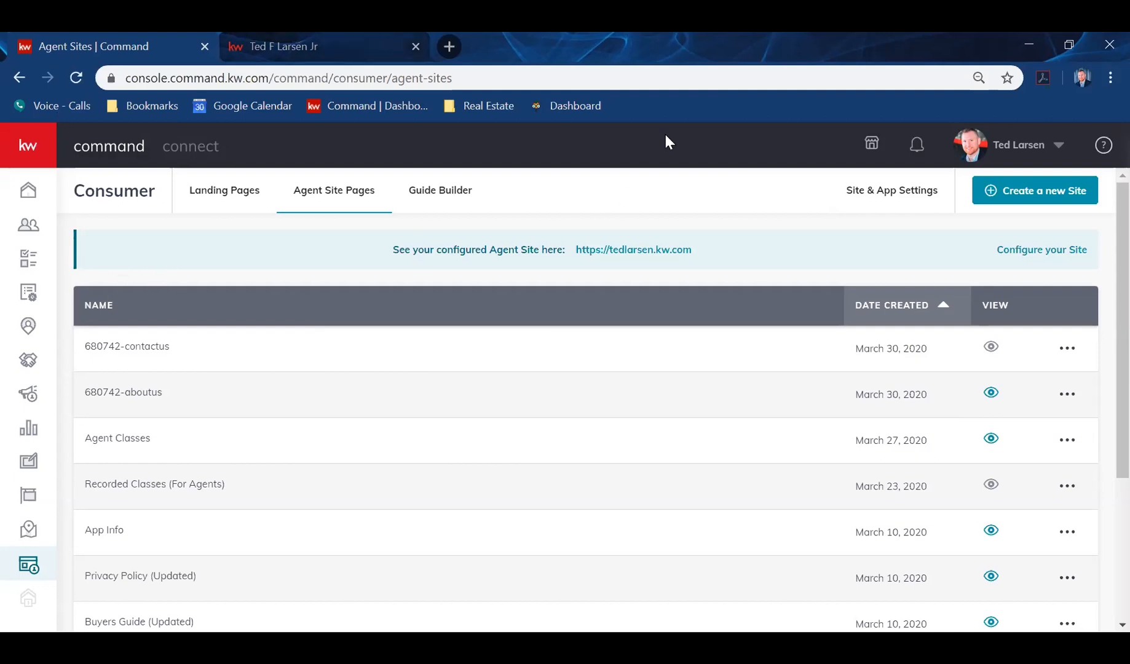
pyautogui.click(308, 46)
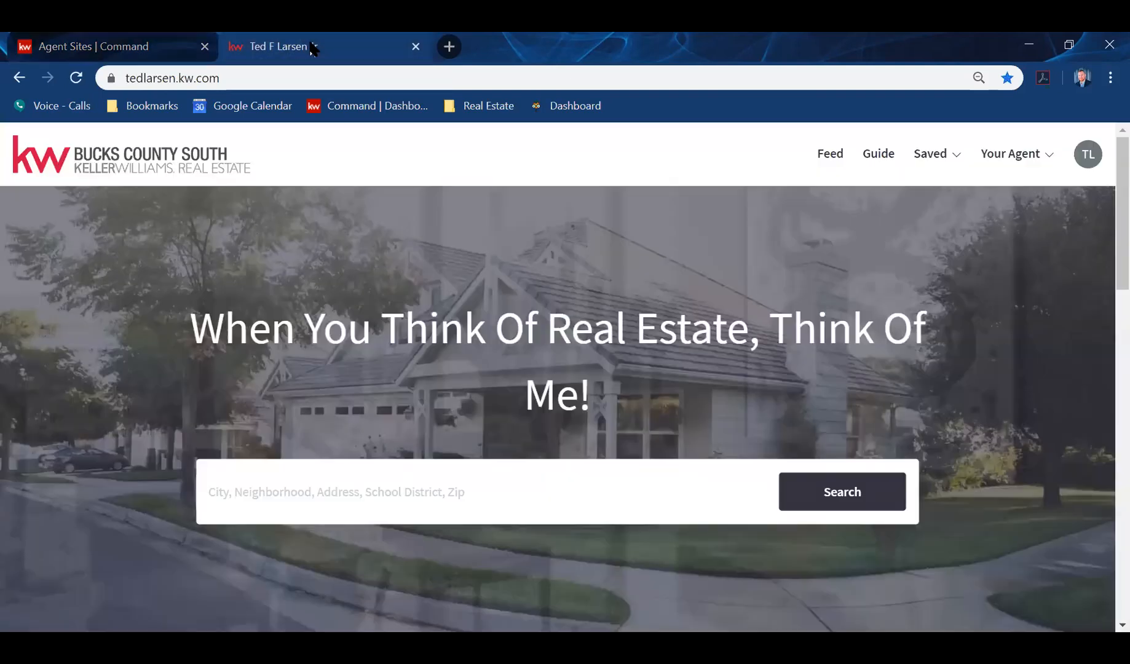
pyautogui.click(126, 40)
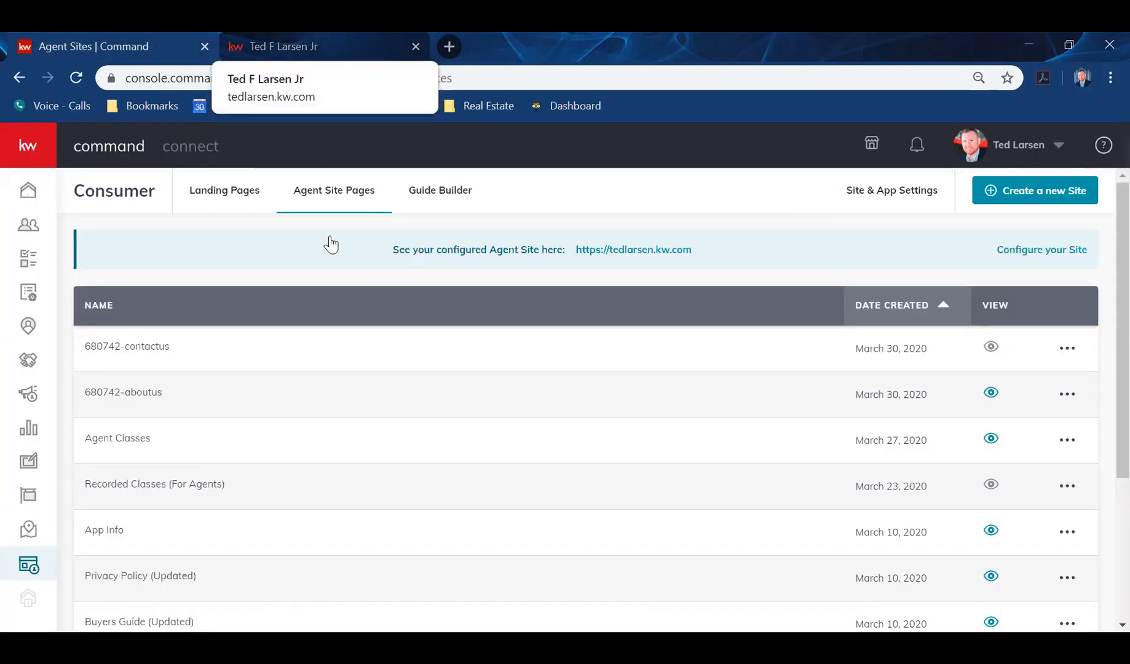